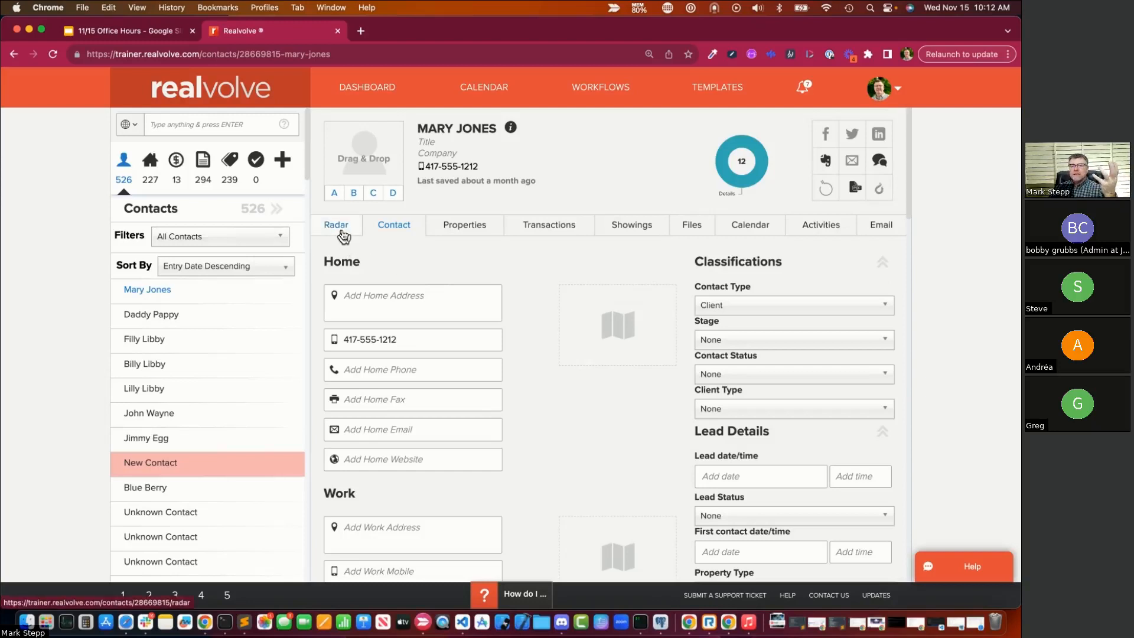
- Review the open contact's Radar overview and contact details
left_click(342, 235)
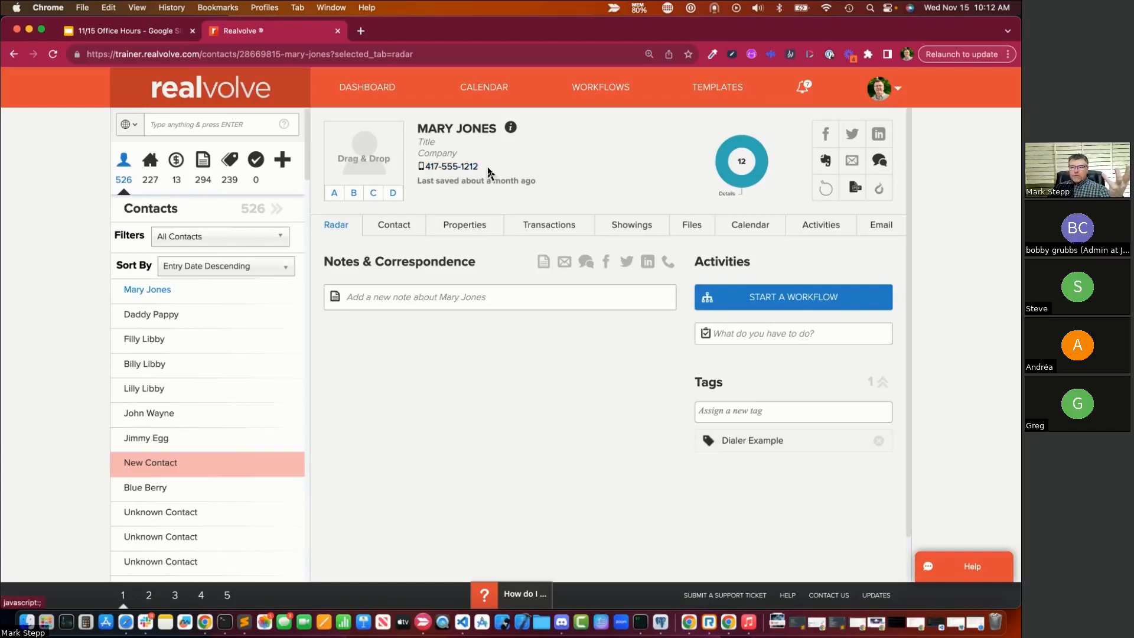
left_click(392, 231)
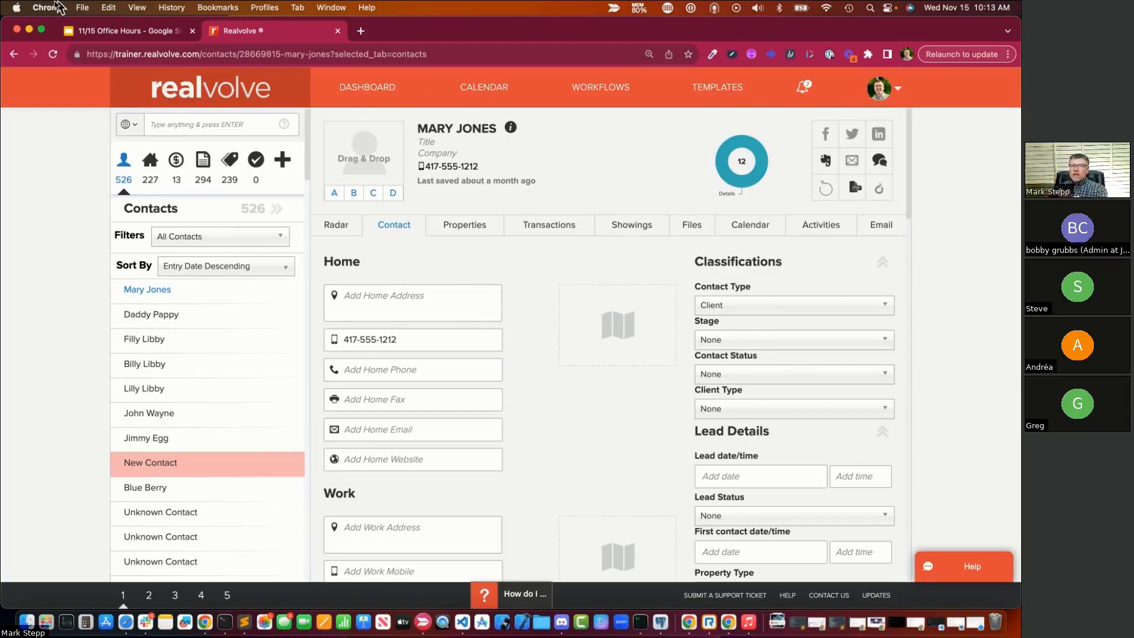
- Switch to the Google Slides presentation and highlight the bullets on verifying contact details and checking for duplicates
left_click(145, 35)
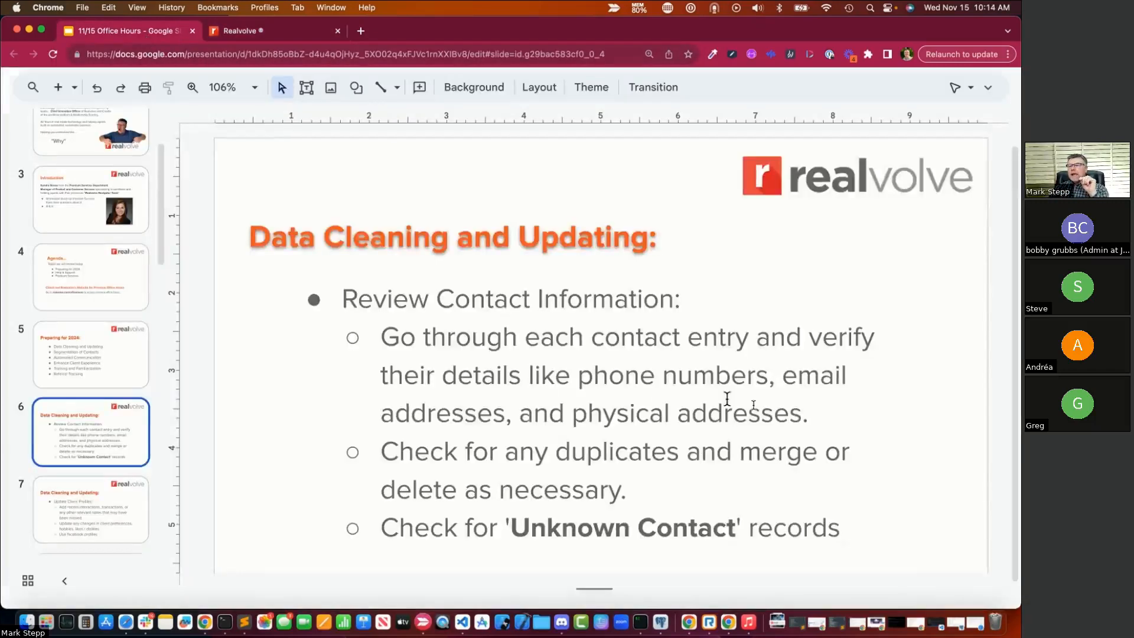
left_click_drag(809, 414, 428, 334)
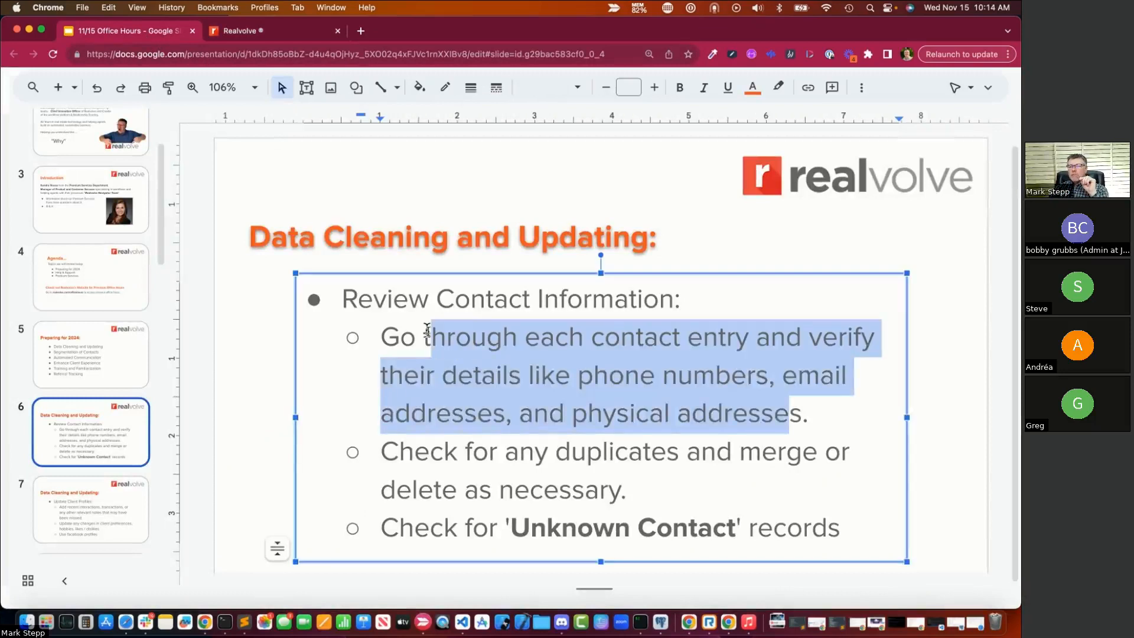
left_click(483, 375)
left_click(363, 394)
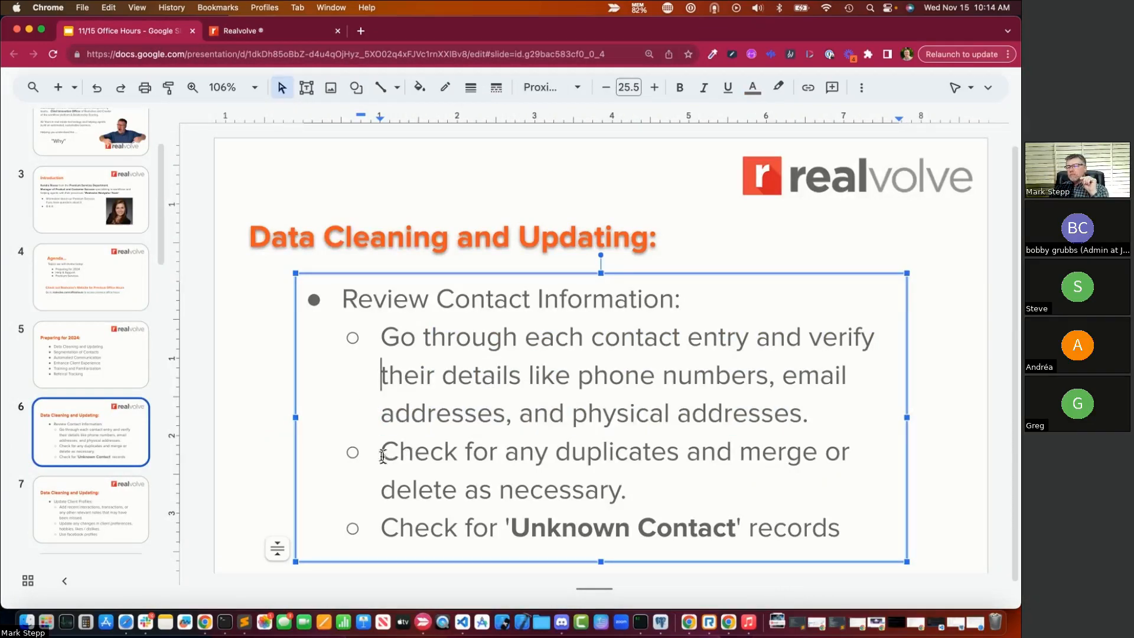
left_click_drag(382, 452, 631, 499)
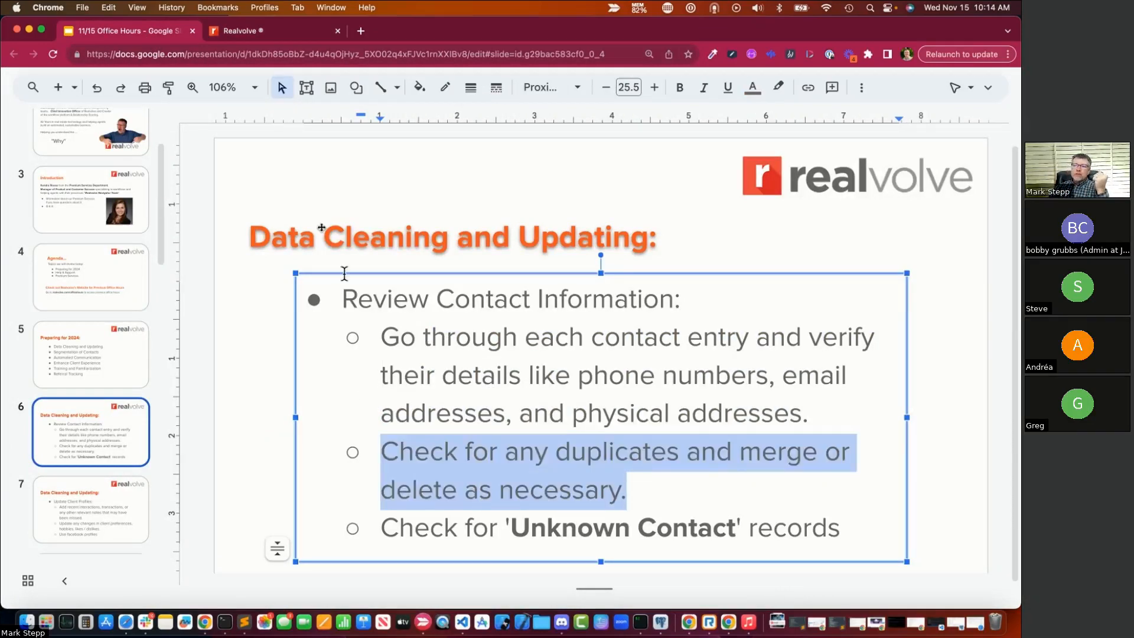
- Switch back to Realvolve and review the people assigned to the first property in the address-sorted list
left_click(245, 37)
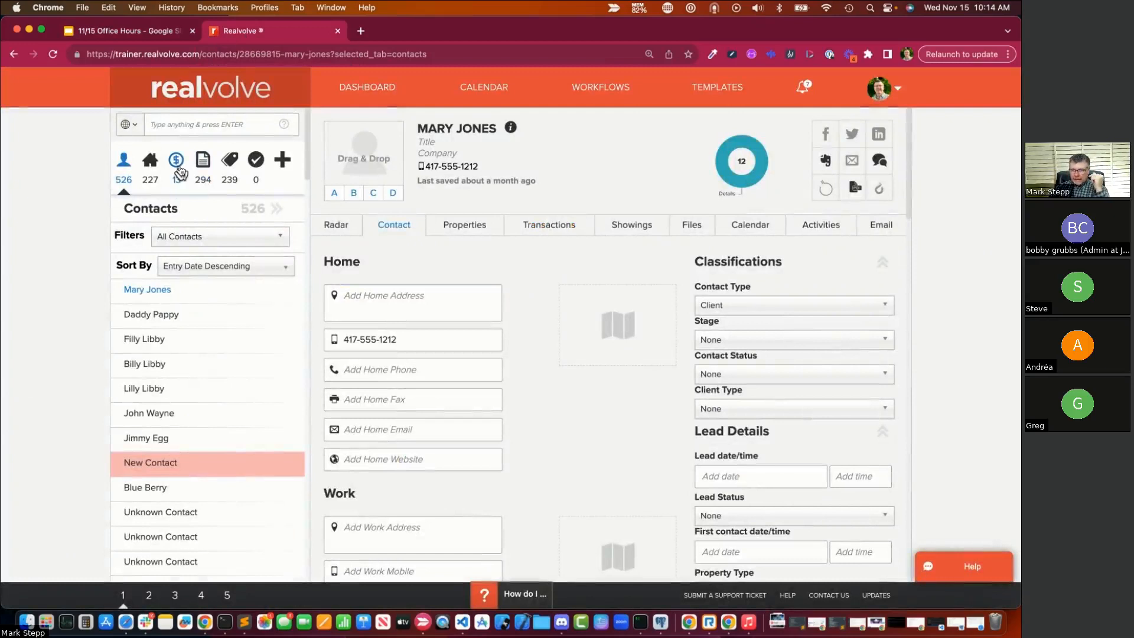
left_click(150, 170)
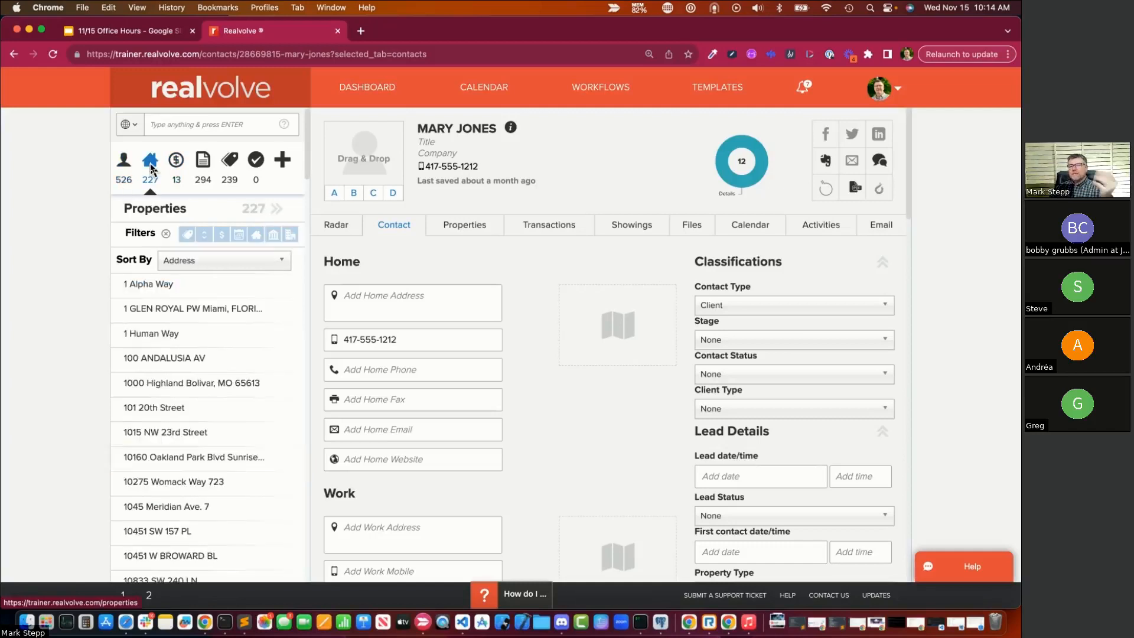
left_click(155, 290)
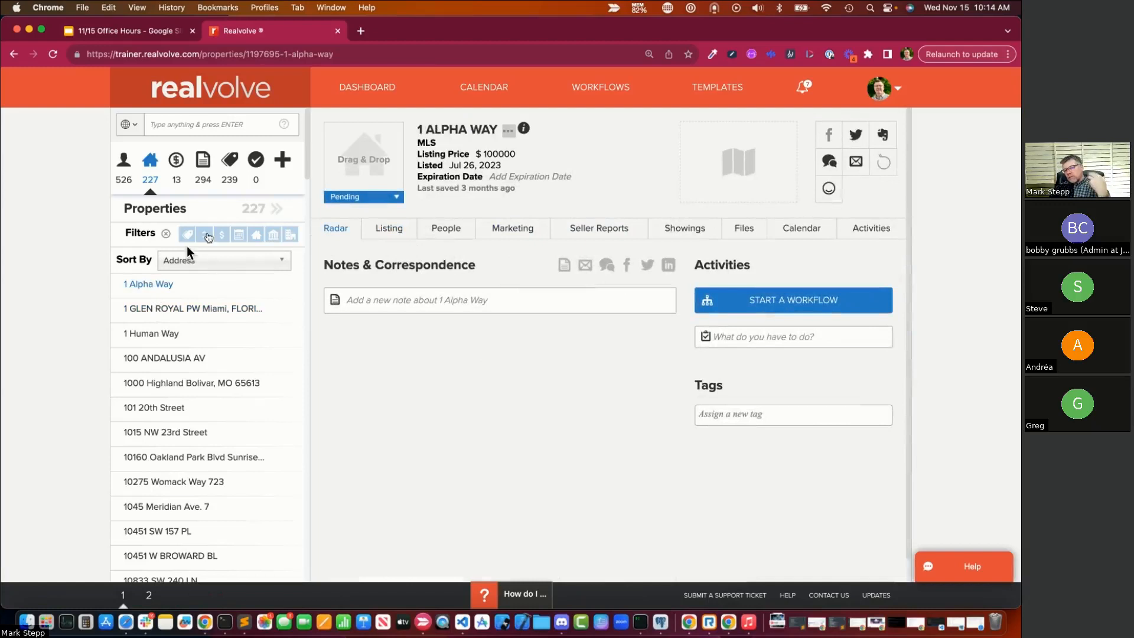
left_click(445, 237)
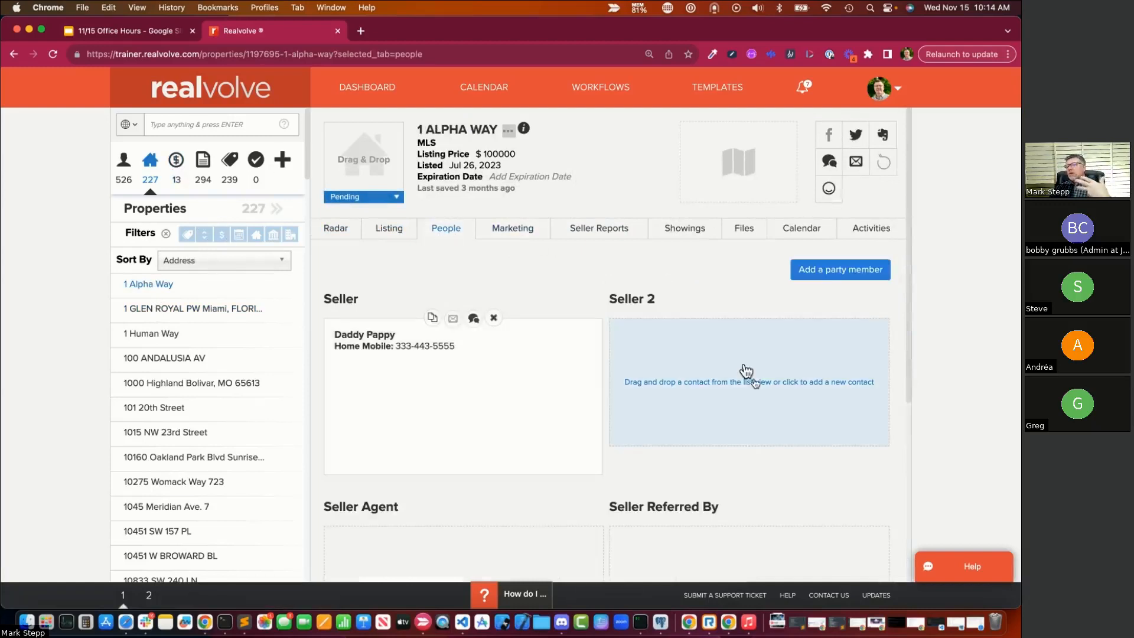
scroll(630, 439, "down", 4)
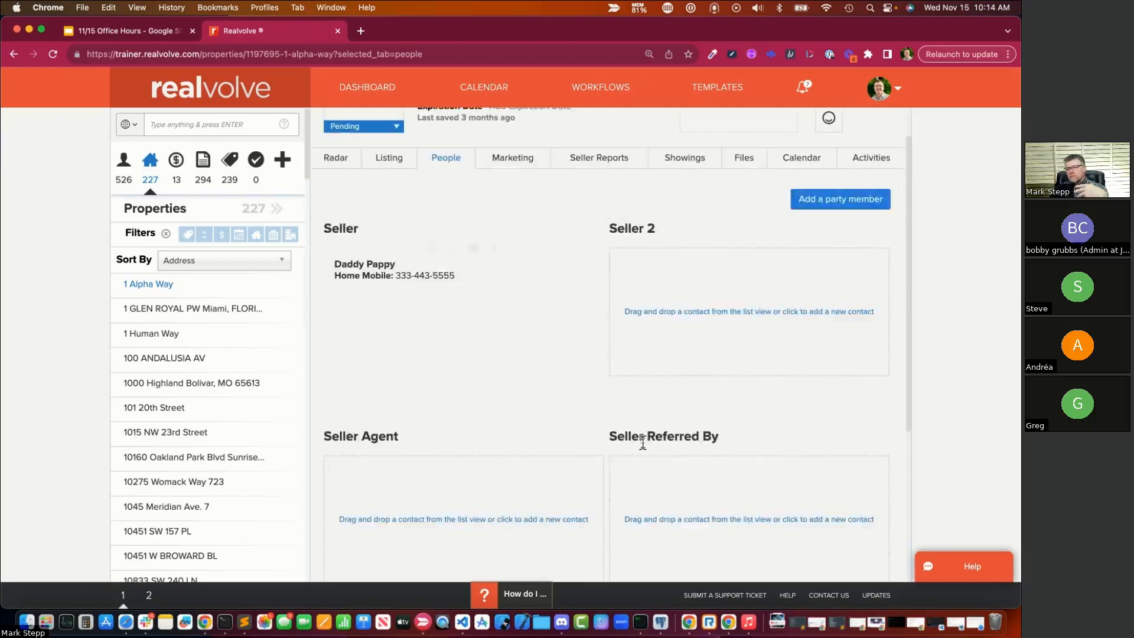
scroll(608, 413, "up", 4)
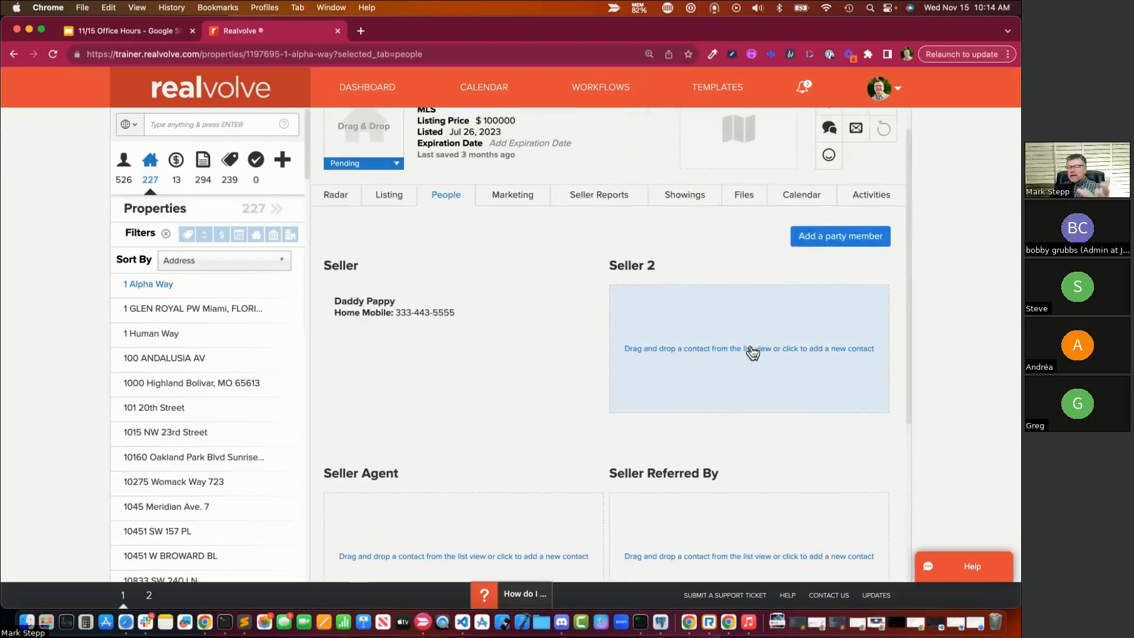
scroll(642, 371, "down", 3)
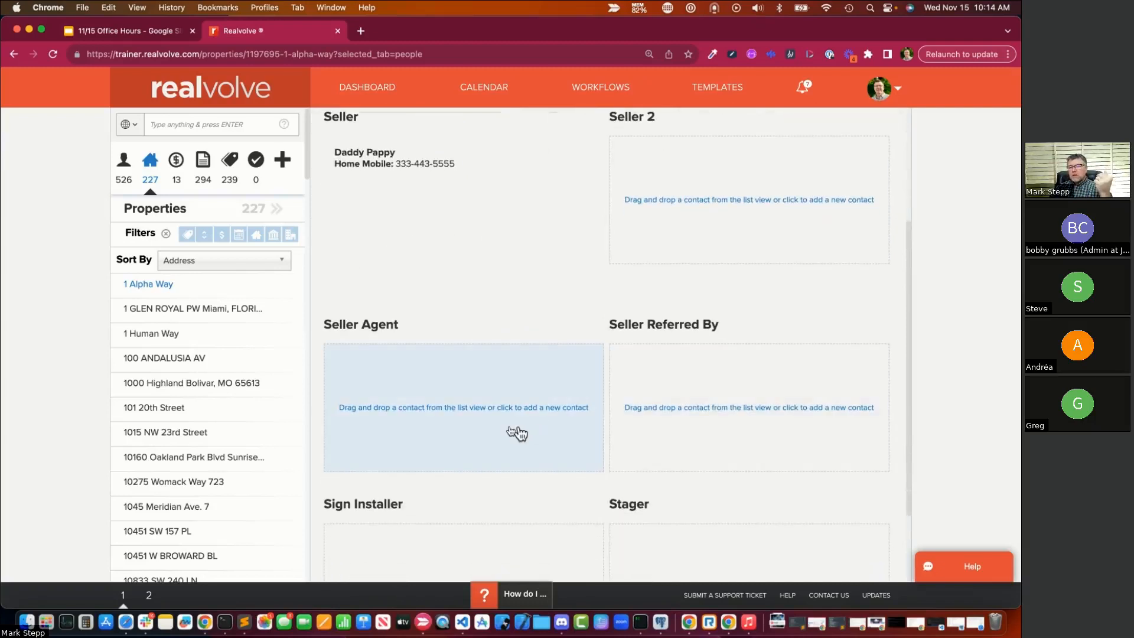
- Start adding a Seller Agent to the property and search the existing contacts by surname
left_click(184, 123)
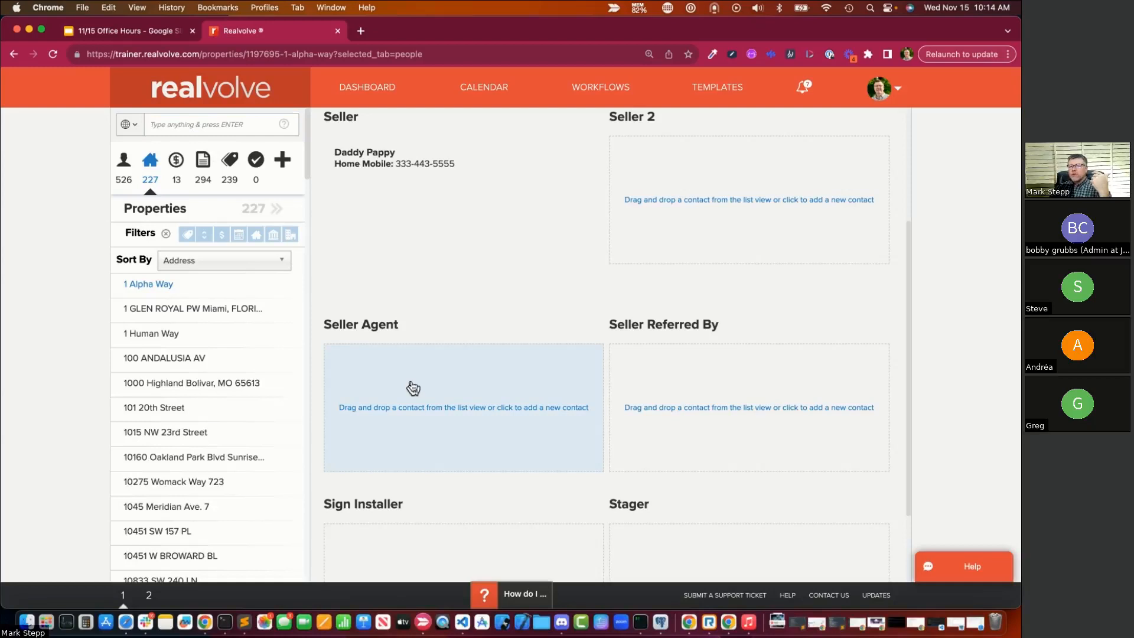
left_click(413, 388)
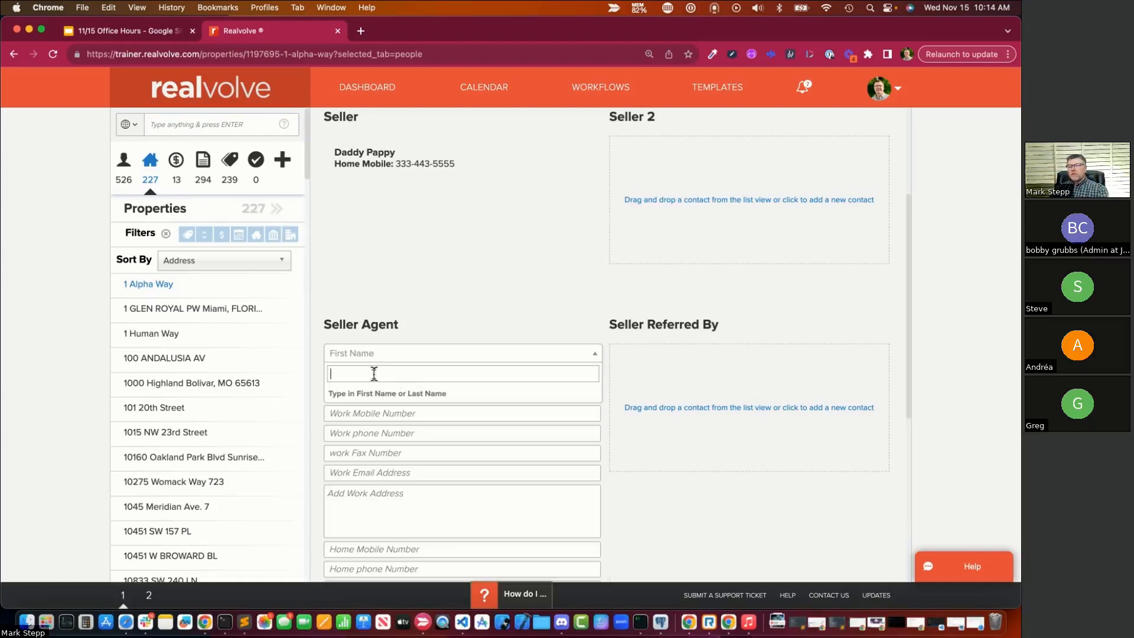
type("sm")
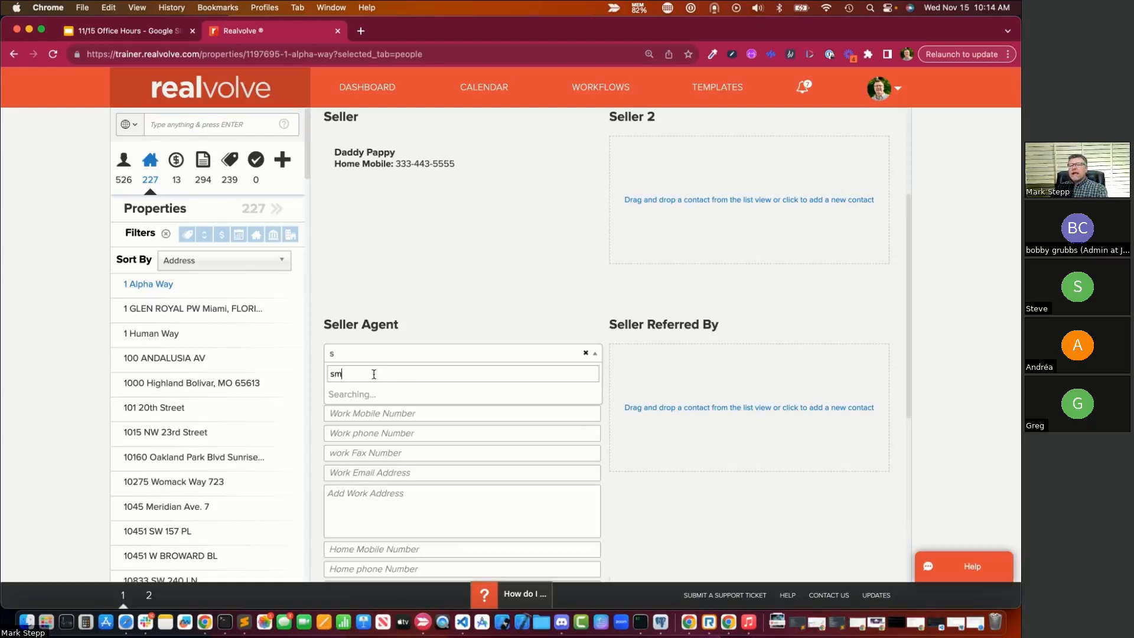
type("ith")
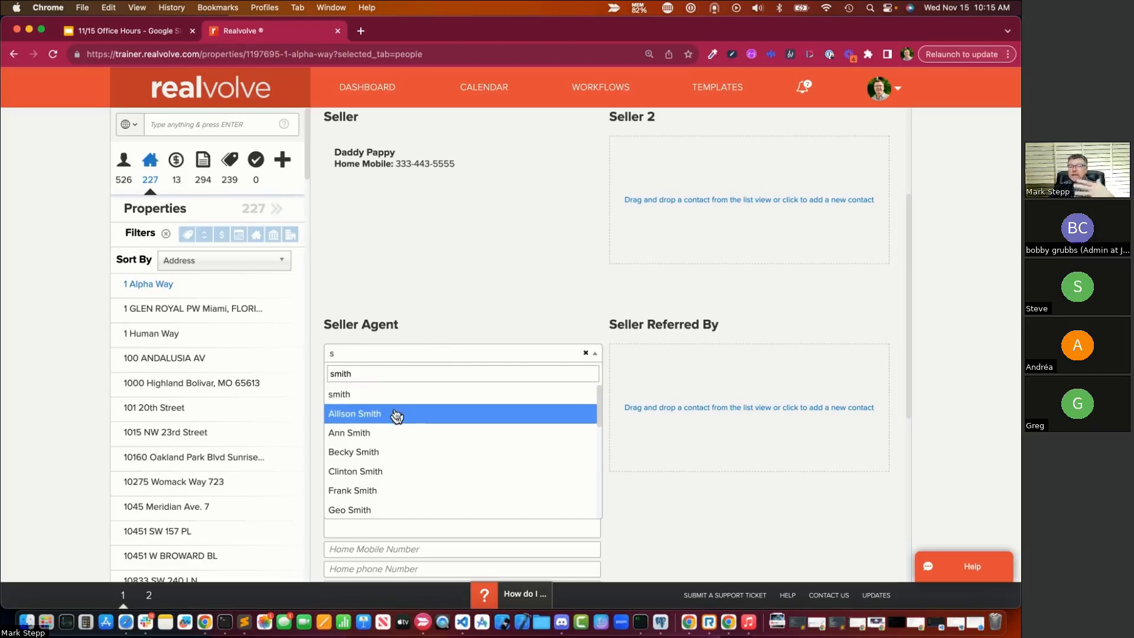
scroll(381, 472, "down", 3)
scroll(384, 478, "down", 2)
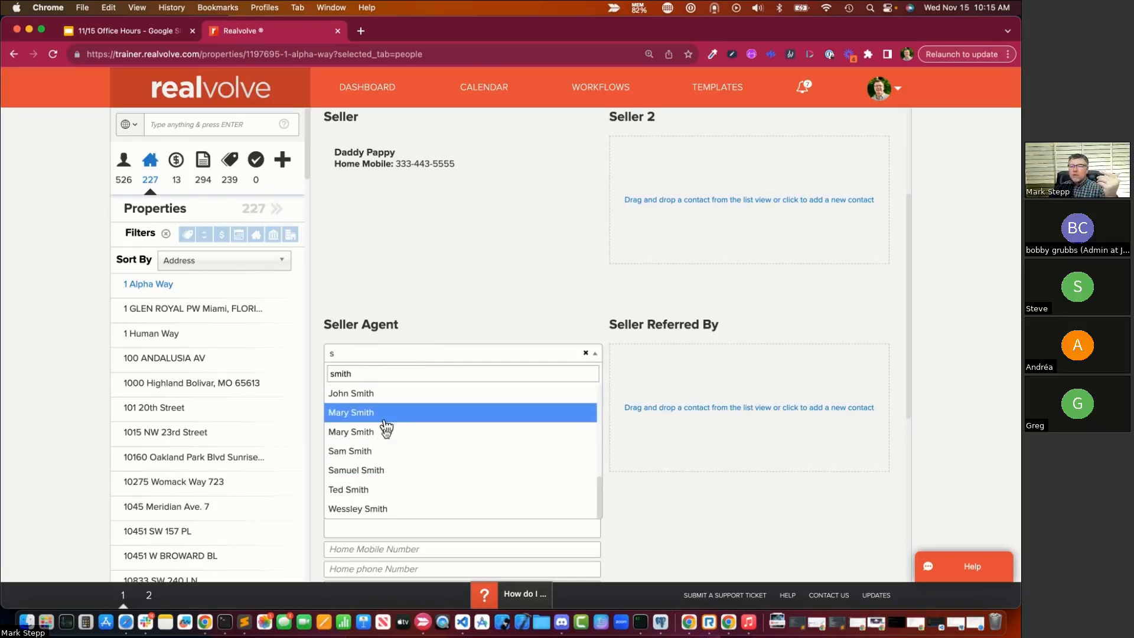
- Close the contact suggestions and clear the name entered for the Seller Agent
left_click(450, 310)
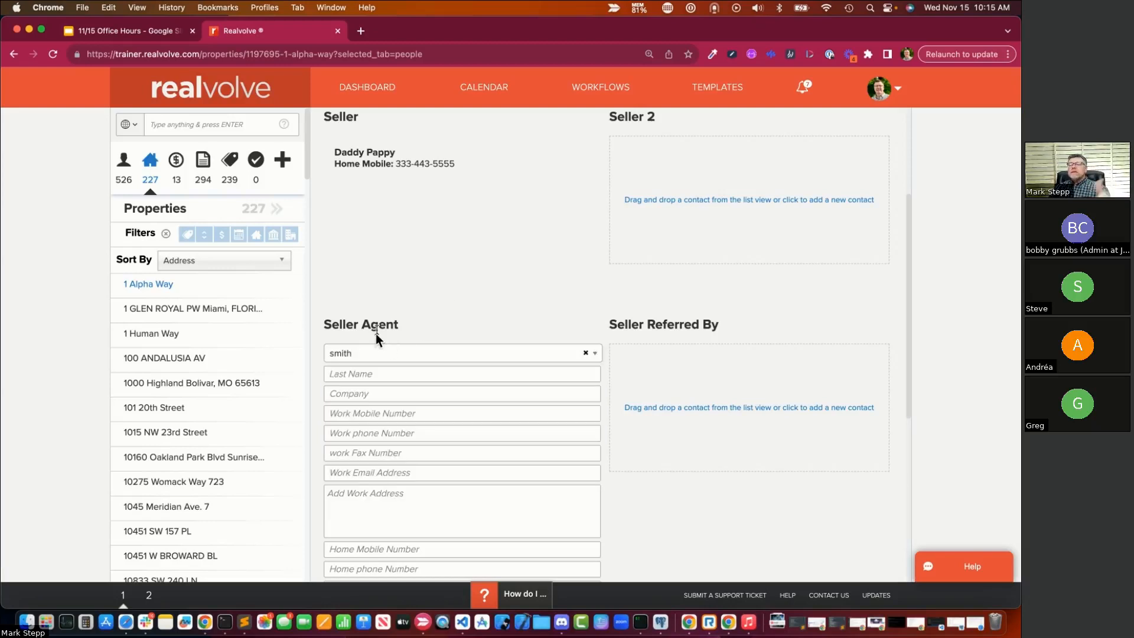
left_click(436, 412)
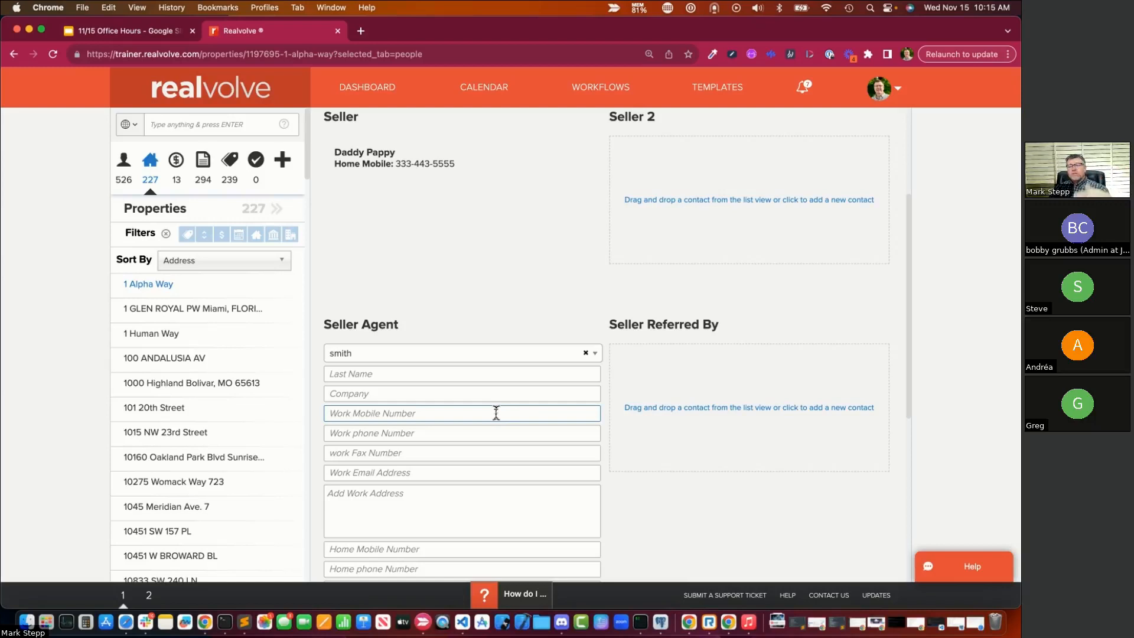
left_click(480, 392)
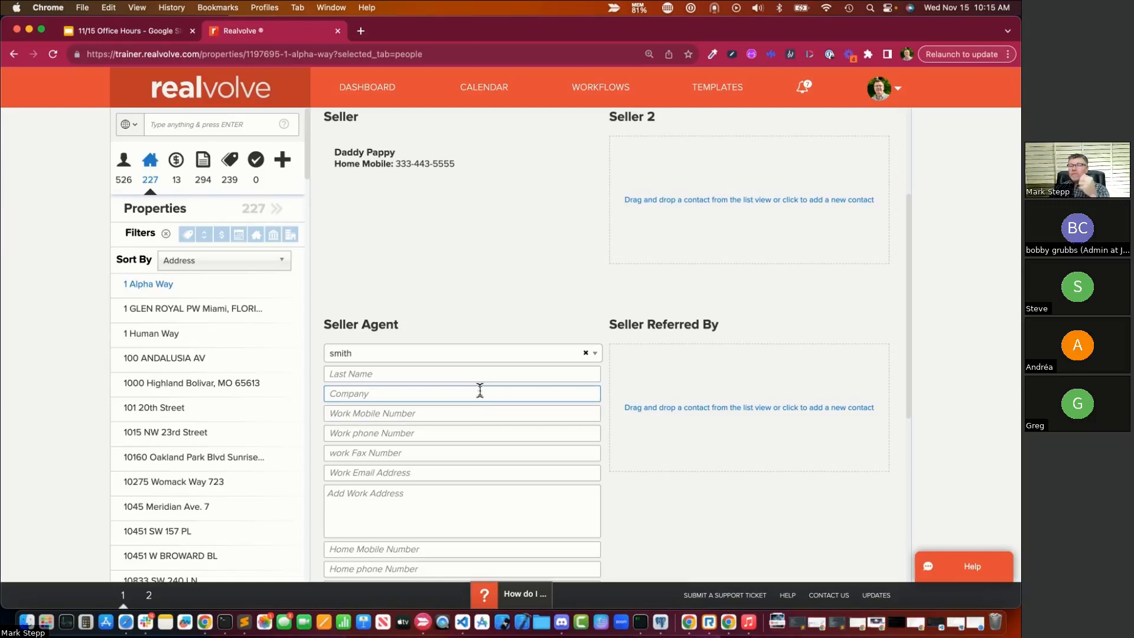
left_click(516, 373)
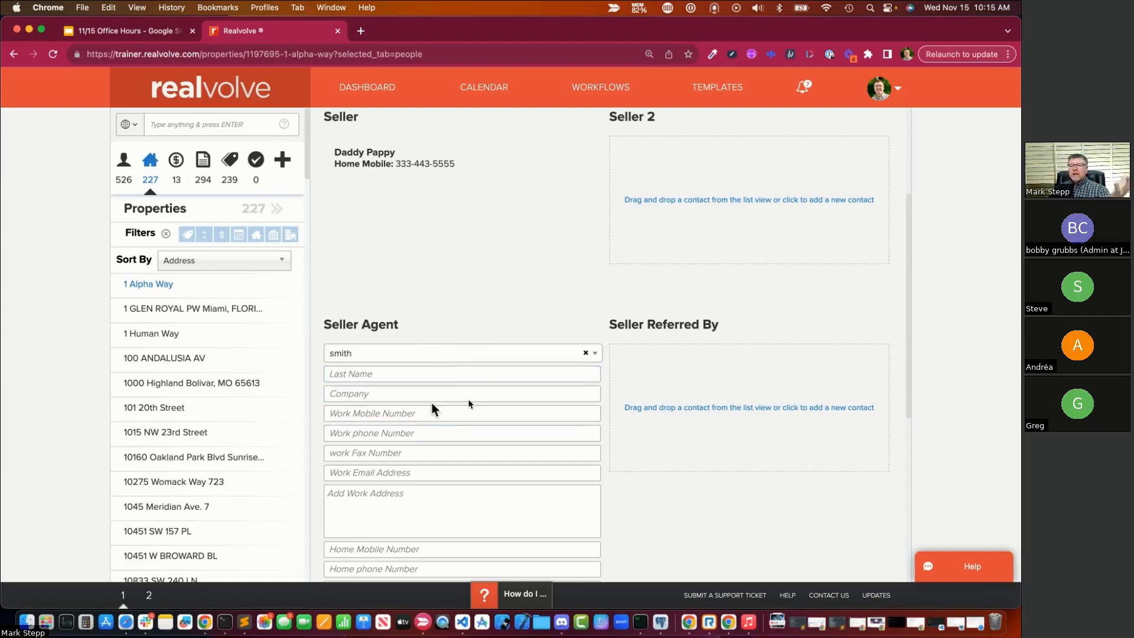
left_click(587, 354)
left_click(446, 304)
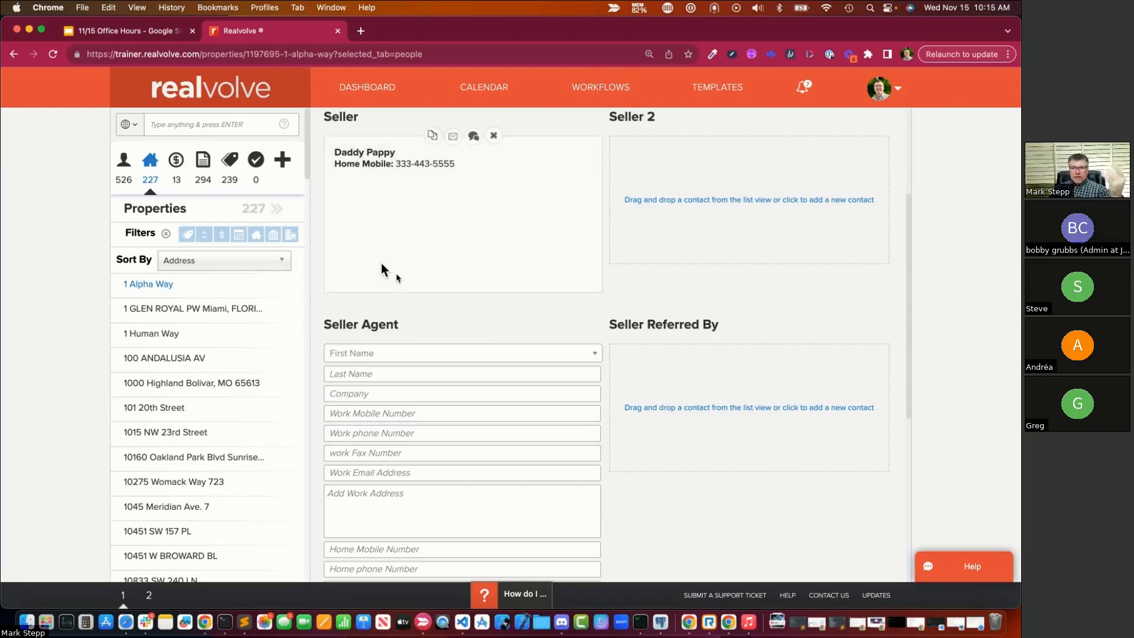
- Switch to the contacts list and display all contacts in the full table view
left_click(125, 162)
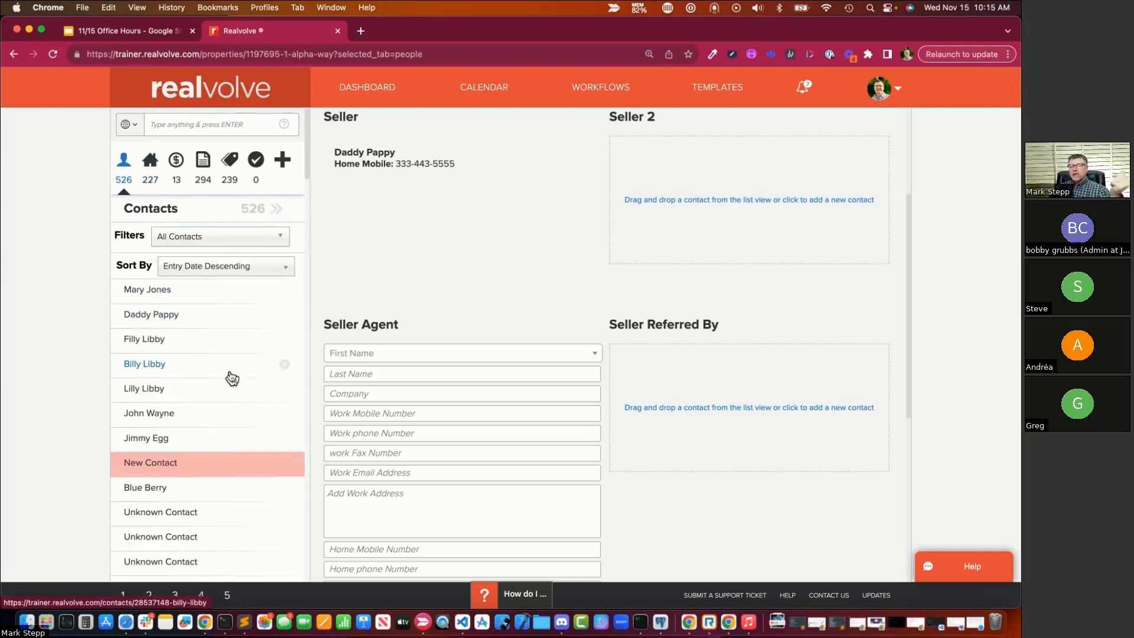
left_click(275, 212)
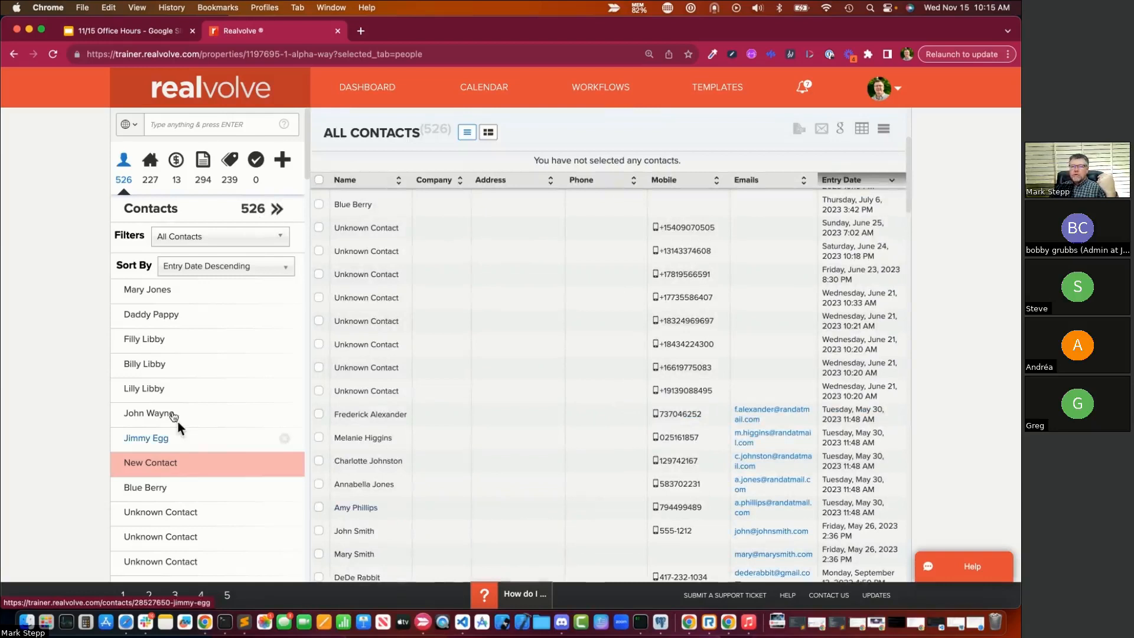
scroll(177, 417, "down", 1)
scroll(176, 417, "down", 2)
scroll(176, 417, "up", 3)
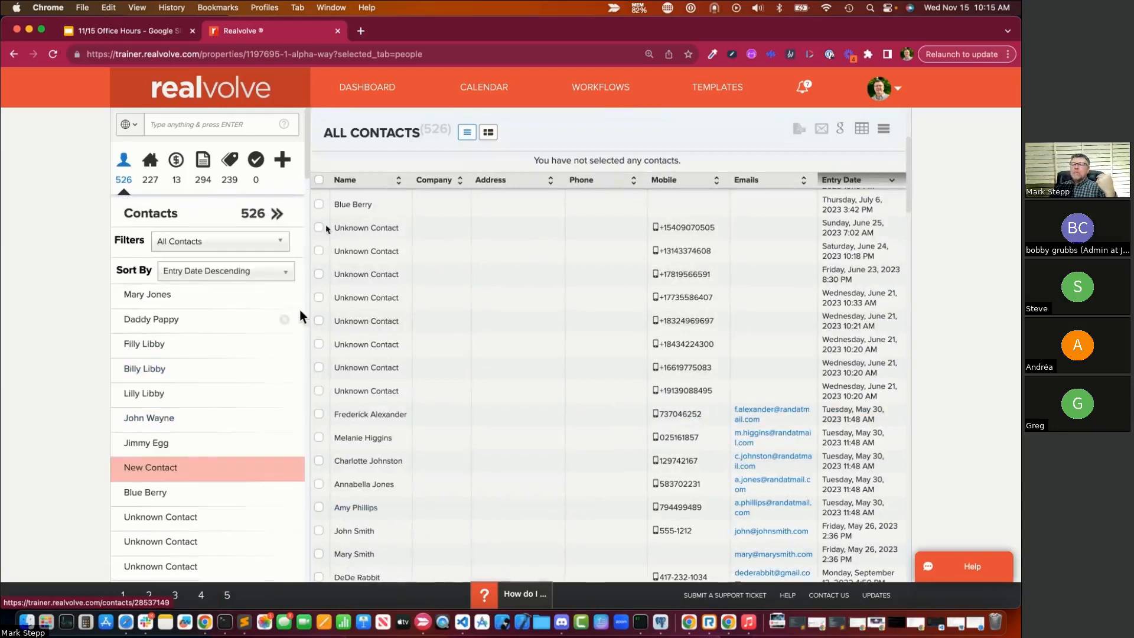
- Sort the contacts by Last Name in ascending order and reload the full contact table
left_click(192, 273)
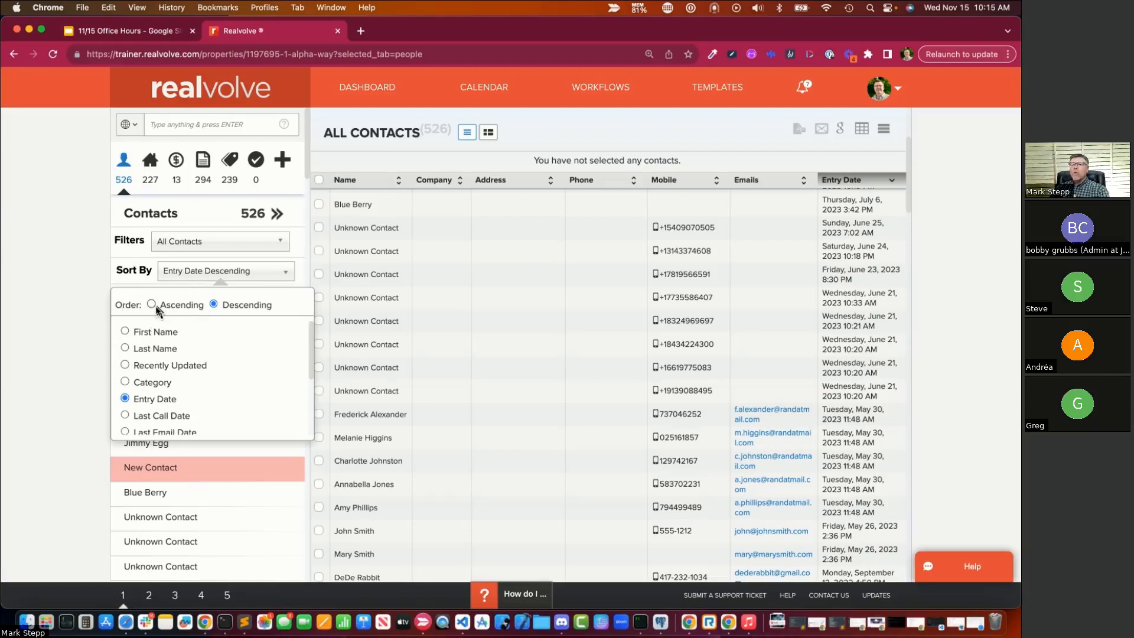
left_click(125, 349)
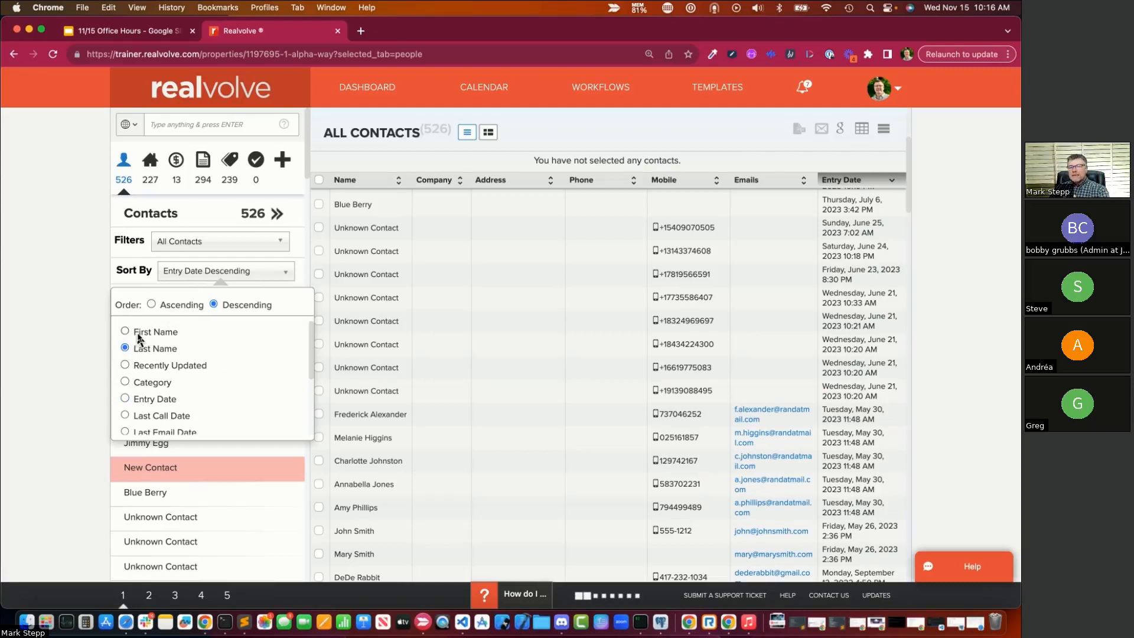
left_click(151, 305)
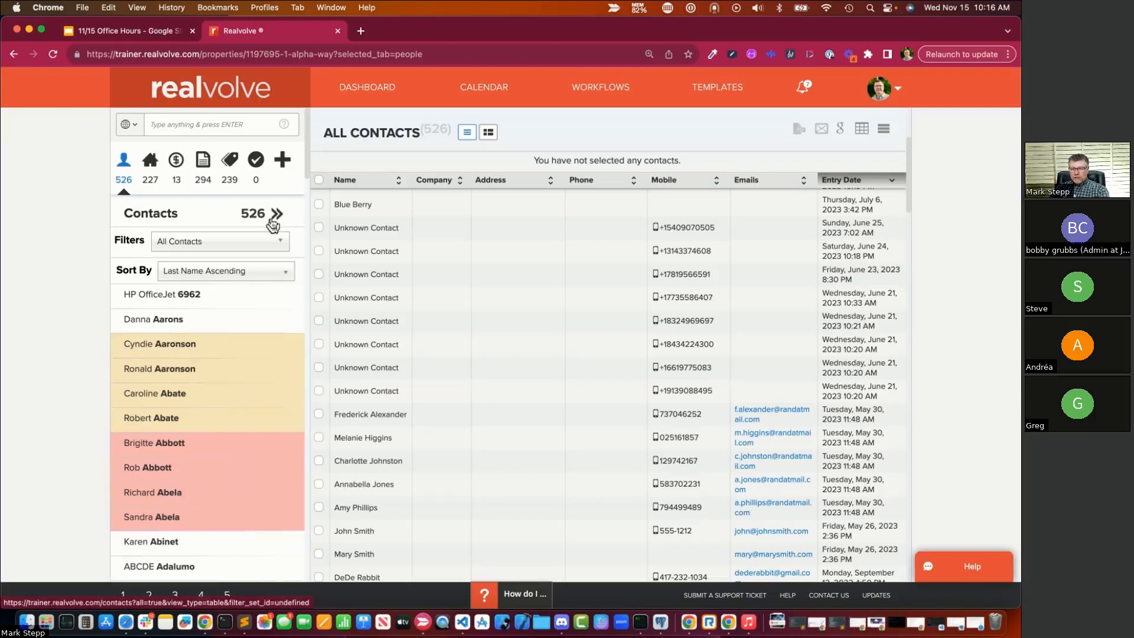
left_click(274, 214)
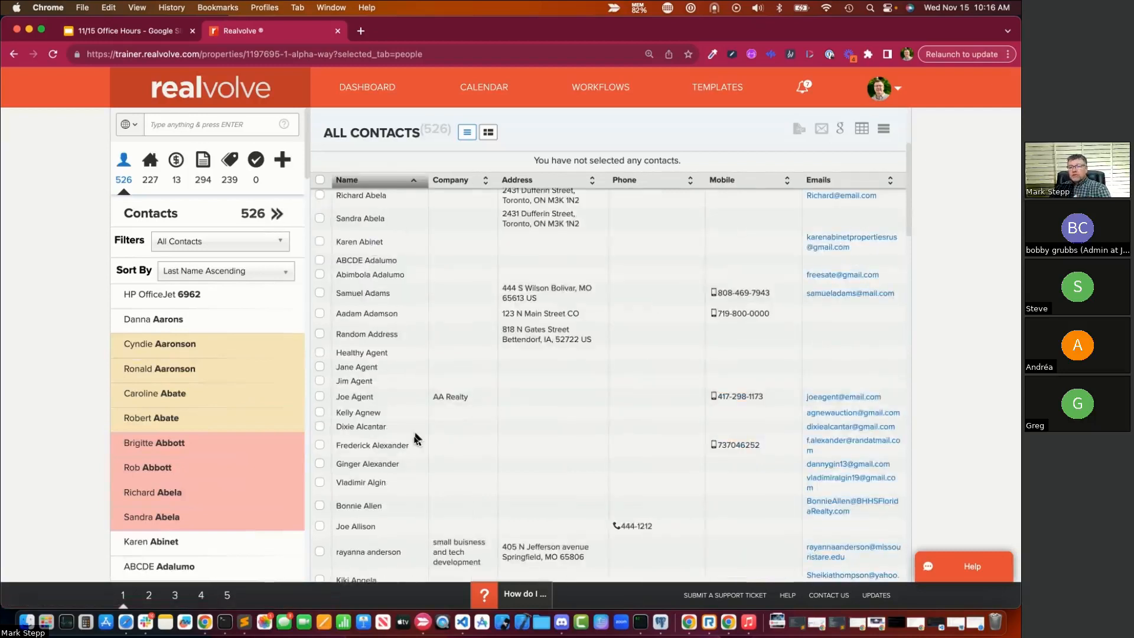
- Look through the sorted contact table for duplicate and Unknown Contact records
scroll(393, 383, "down", 10)
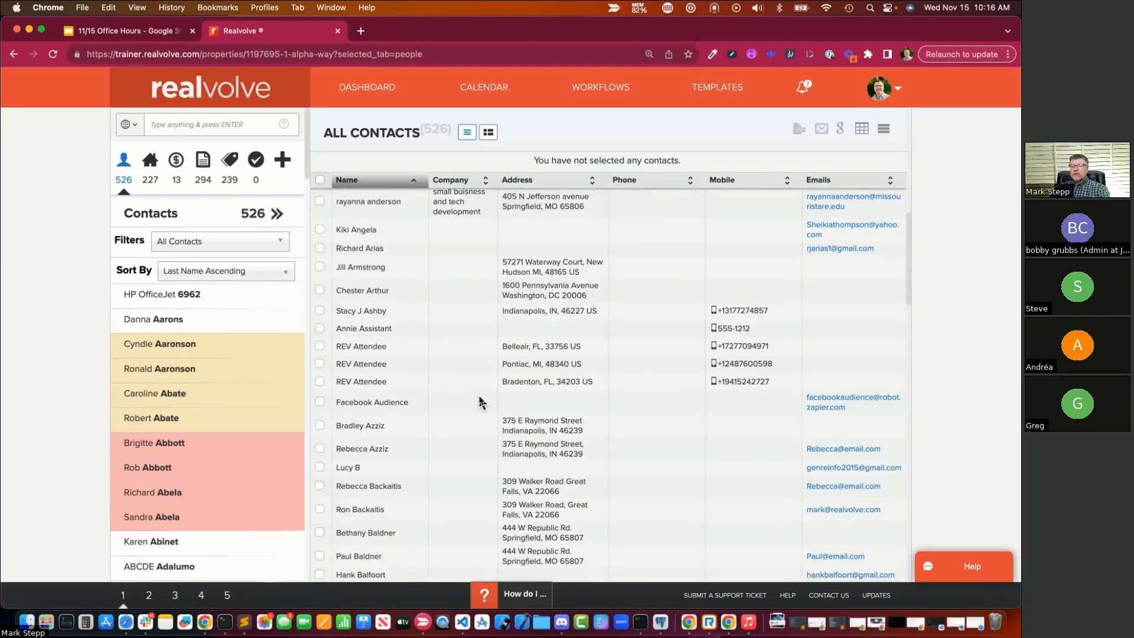
scroll(467, 402, "down", 15)
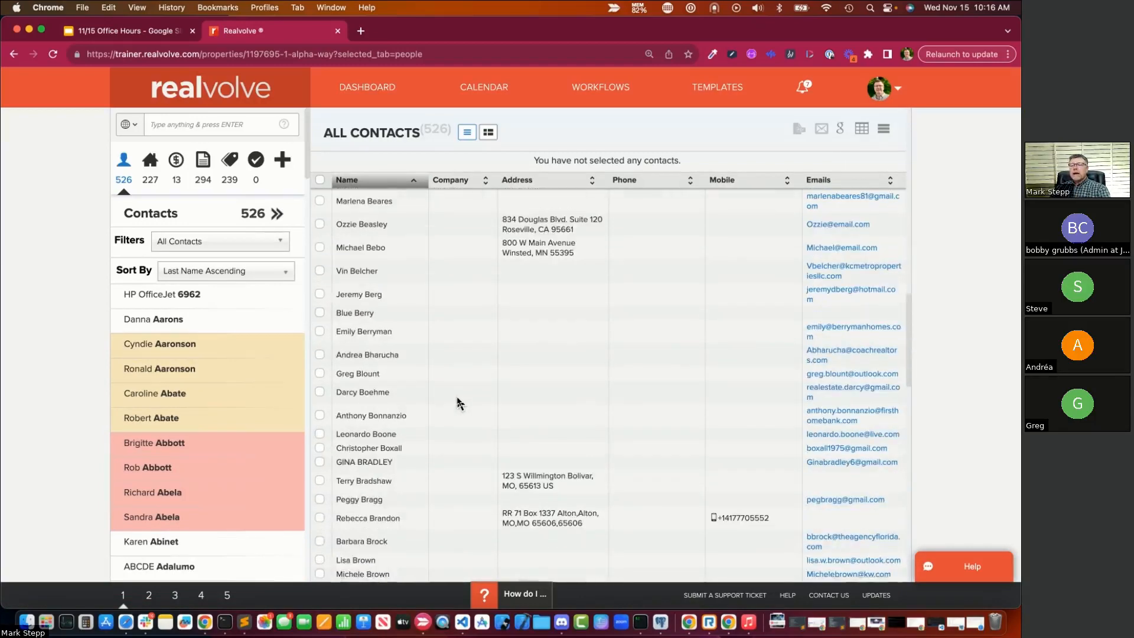
scroll(460, 404, "down", 8)
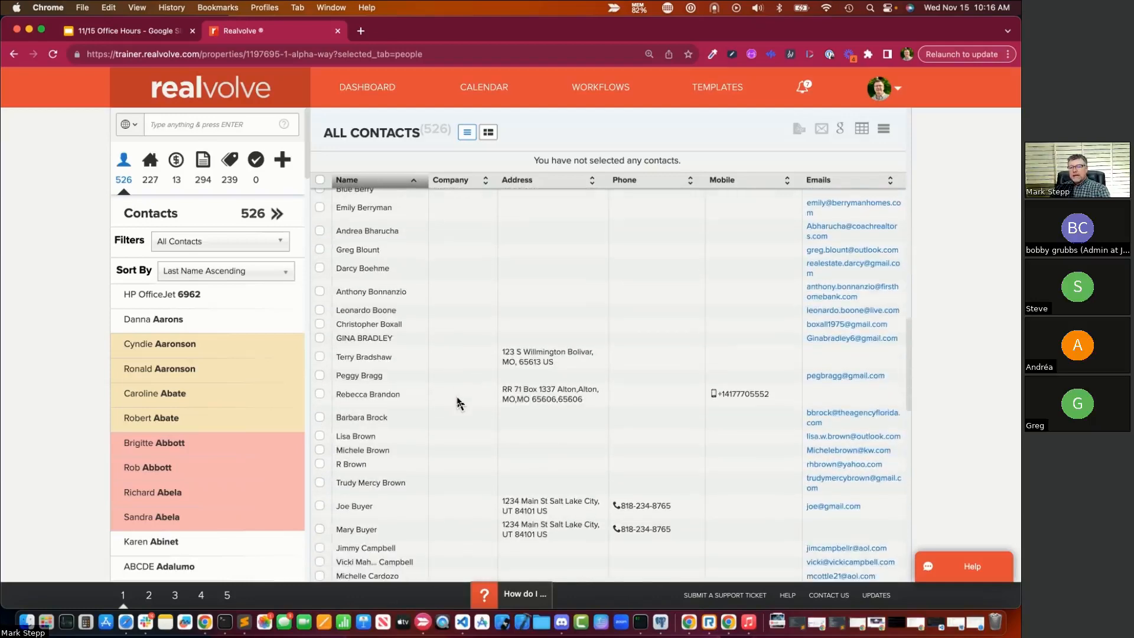
scroll(460, 404, "down", 5)
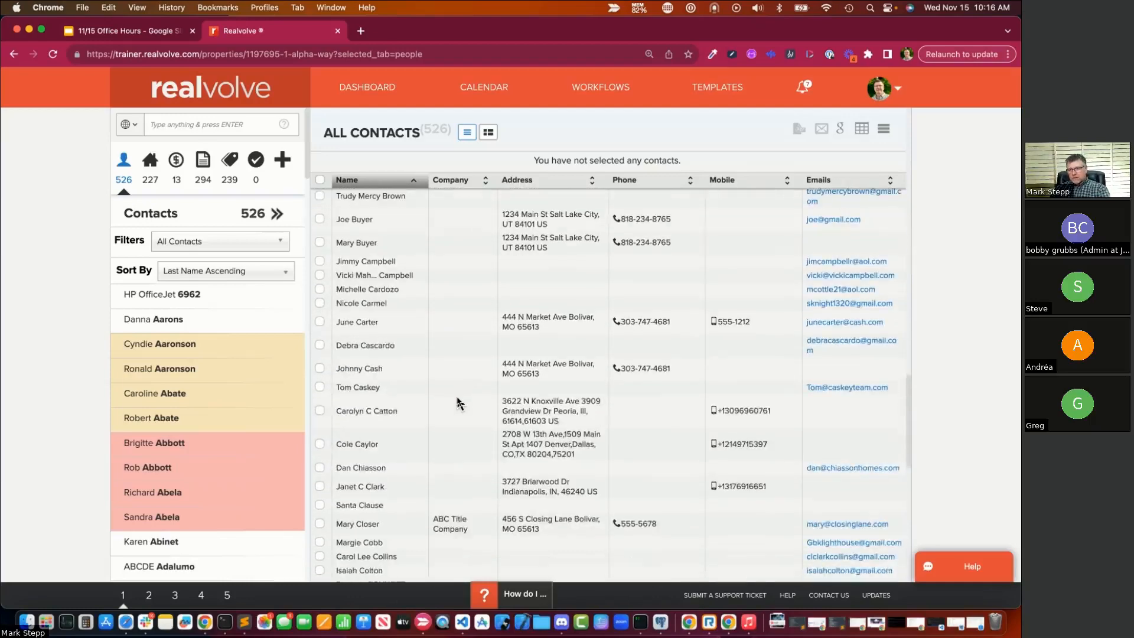
scroll(455, 403, "down", 5)
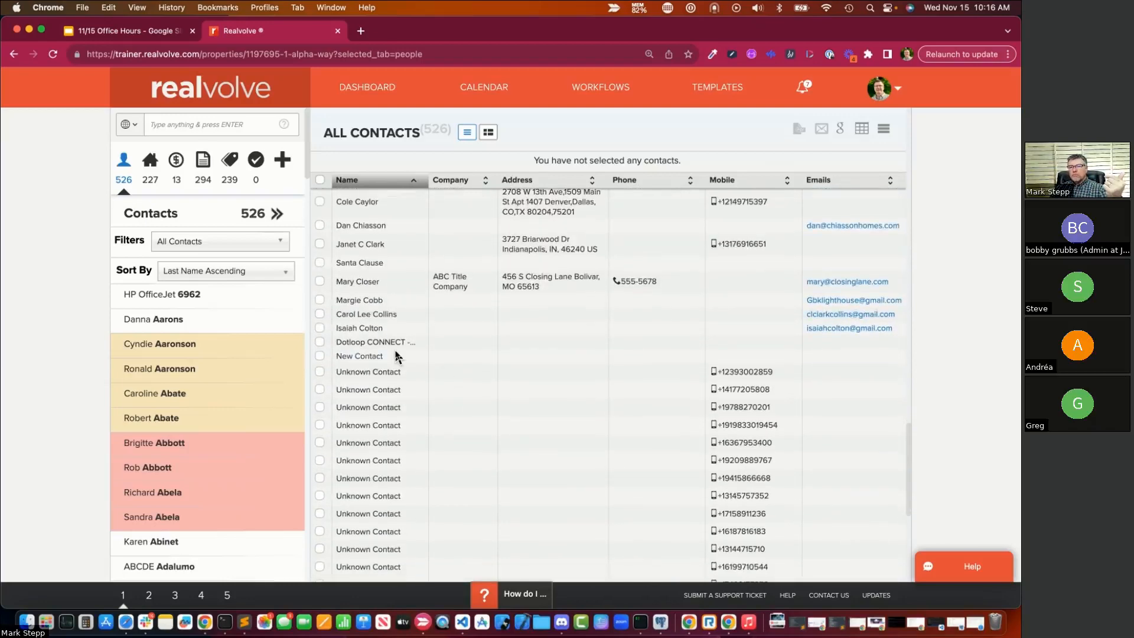
- Select the first two Unknown Contact records in the contact table and view the bulk actions available for them
scroll(431, 355, "down", 10)
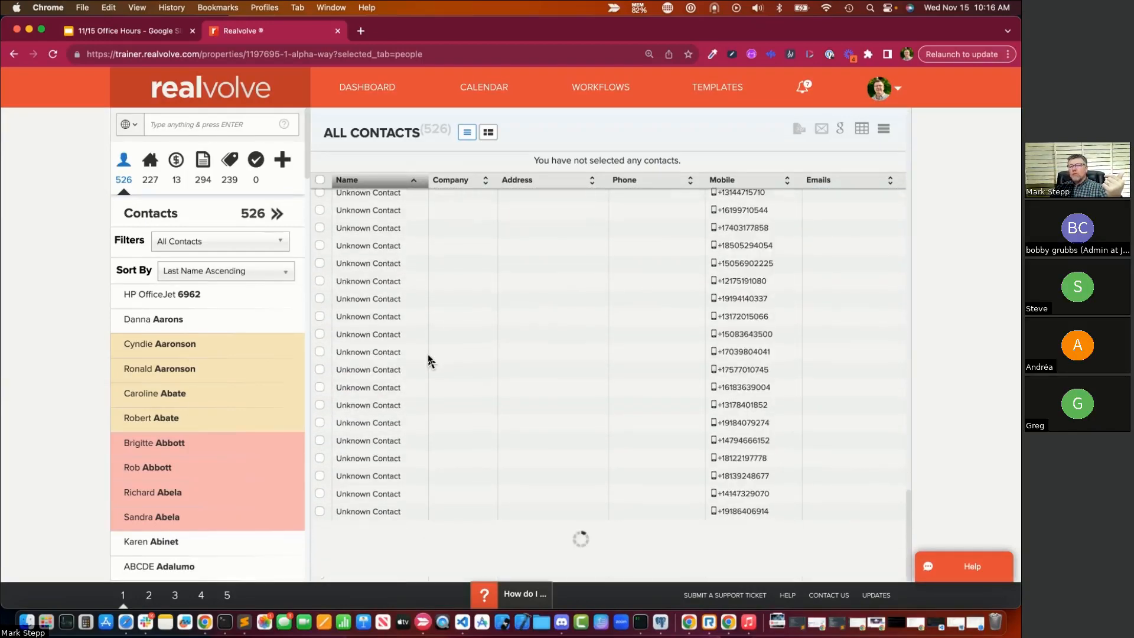
scroll(431, 361, "up", 5)
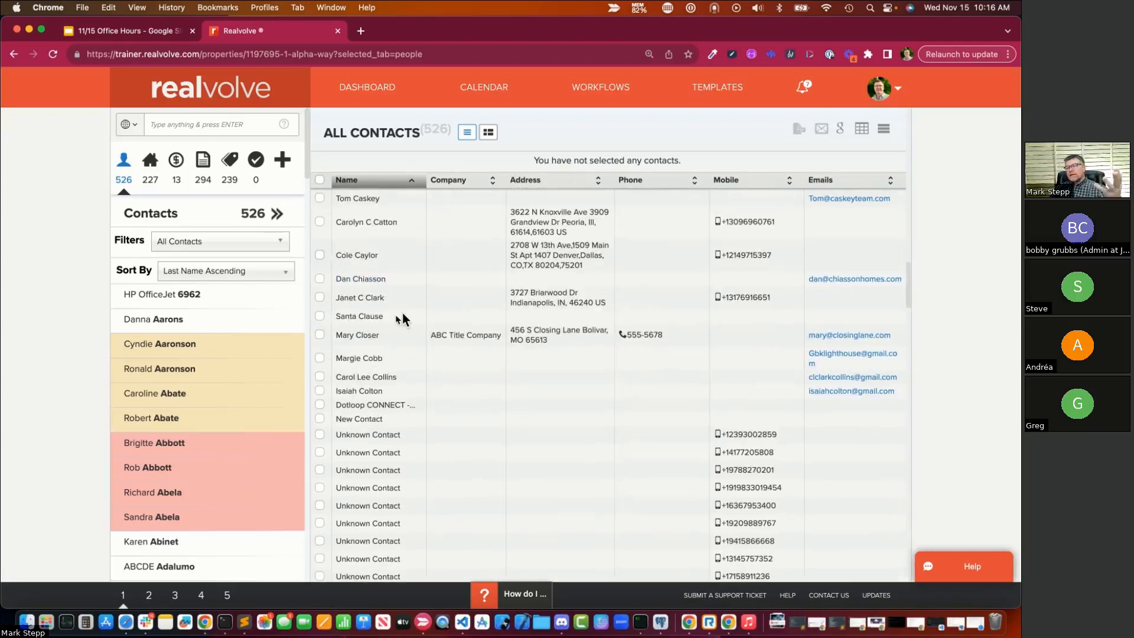
scroll(334, 393, "down", 3)
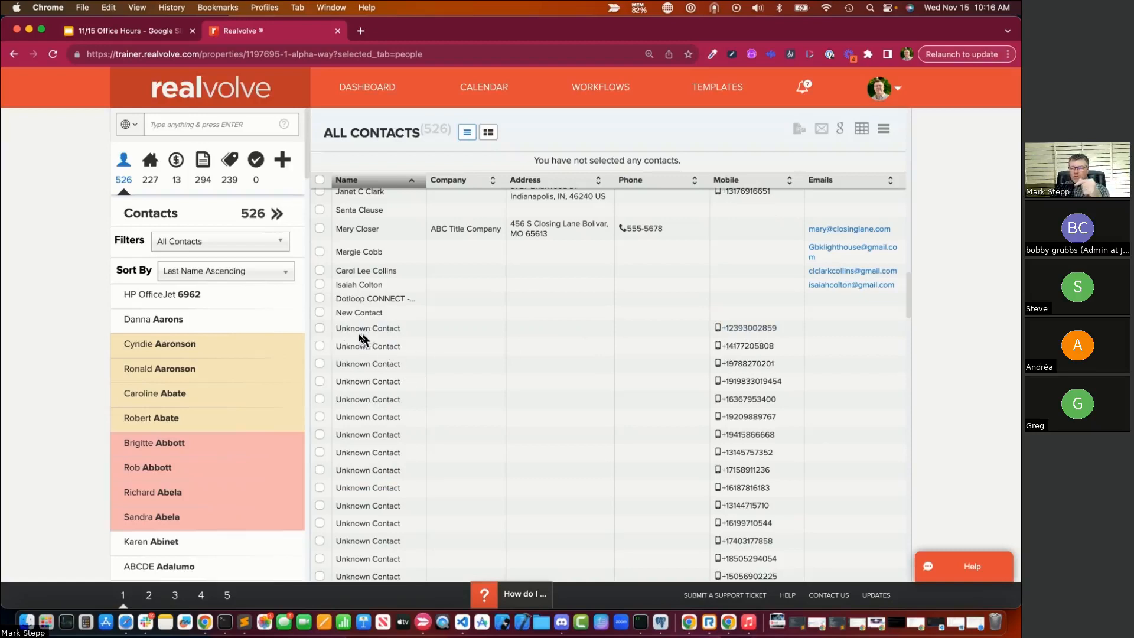
left_click(319, 328)
left_click(322, 347)
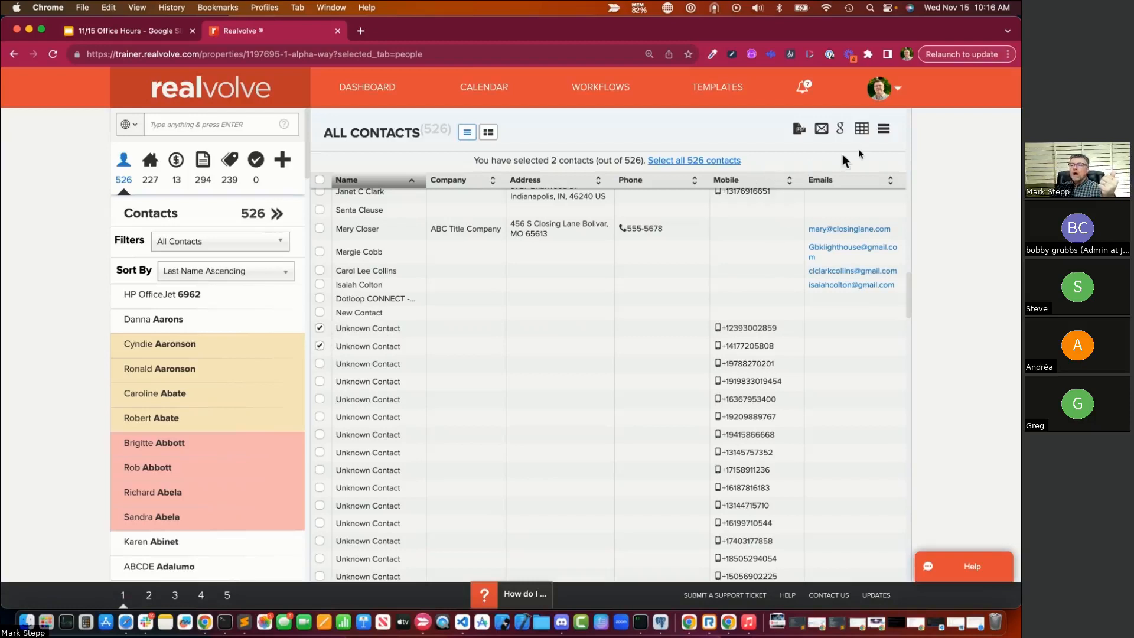
left_click(885, 133)
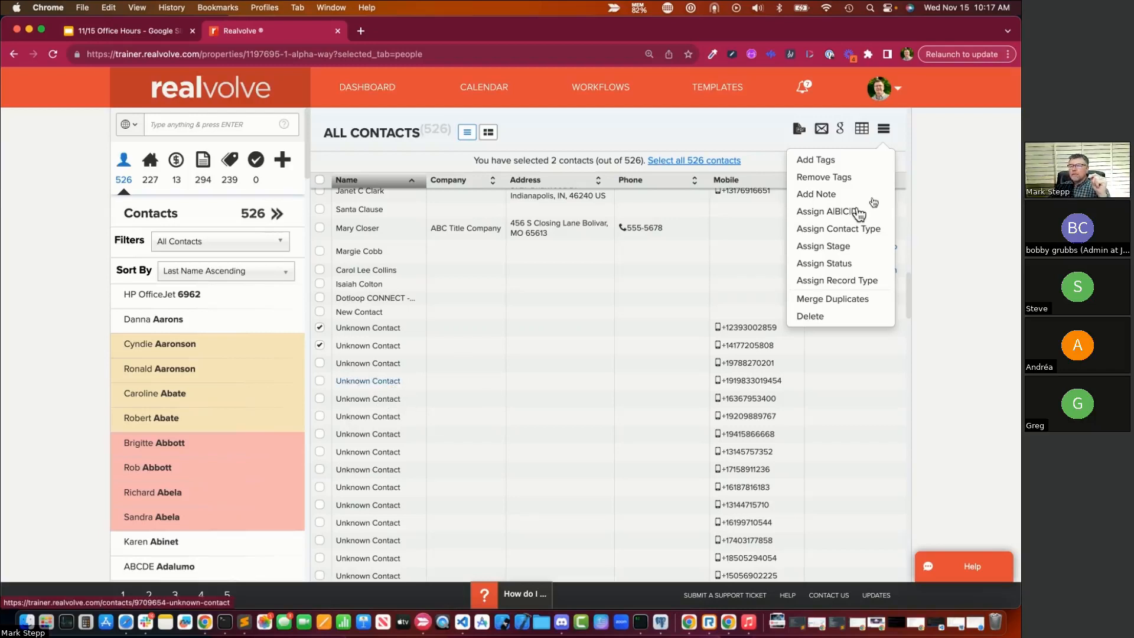
left_click(579, 162)
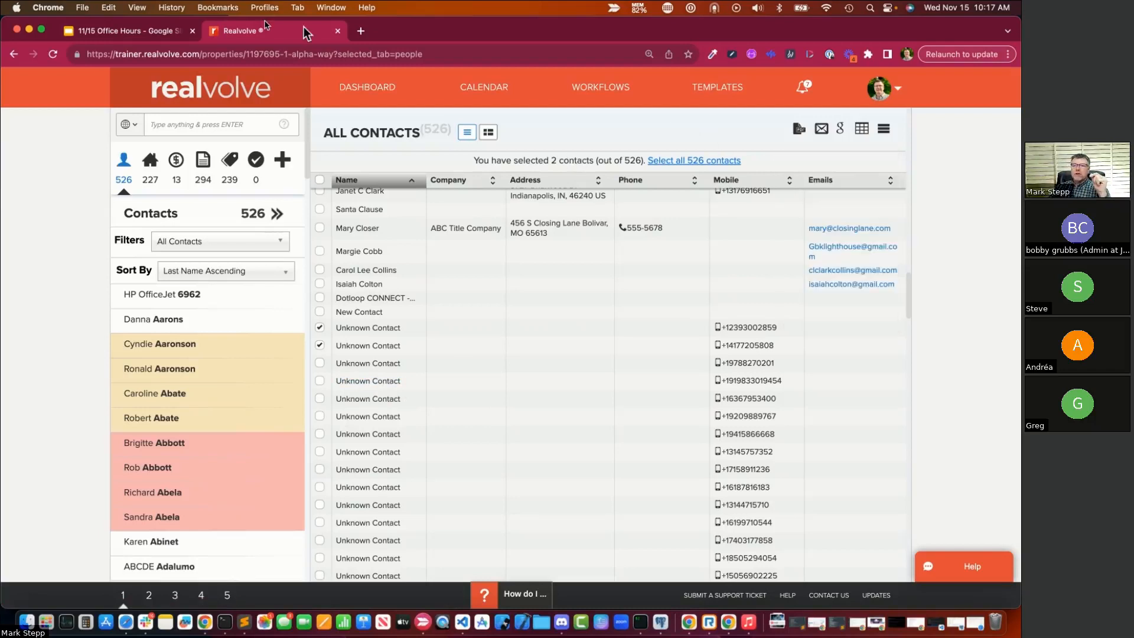
- Switch to the Google Slides presentation and highlight "Unknown Contact" in the last bullet of the Data Cleaning and Updating slide
left_click(117, 33)
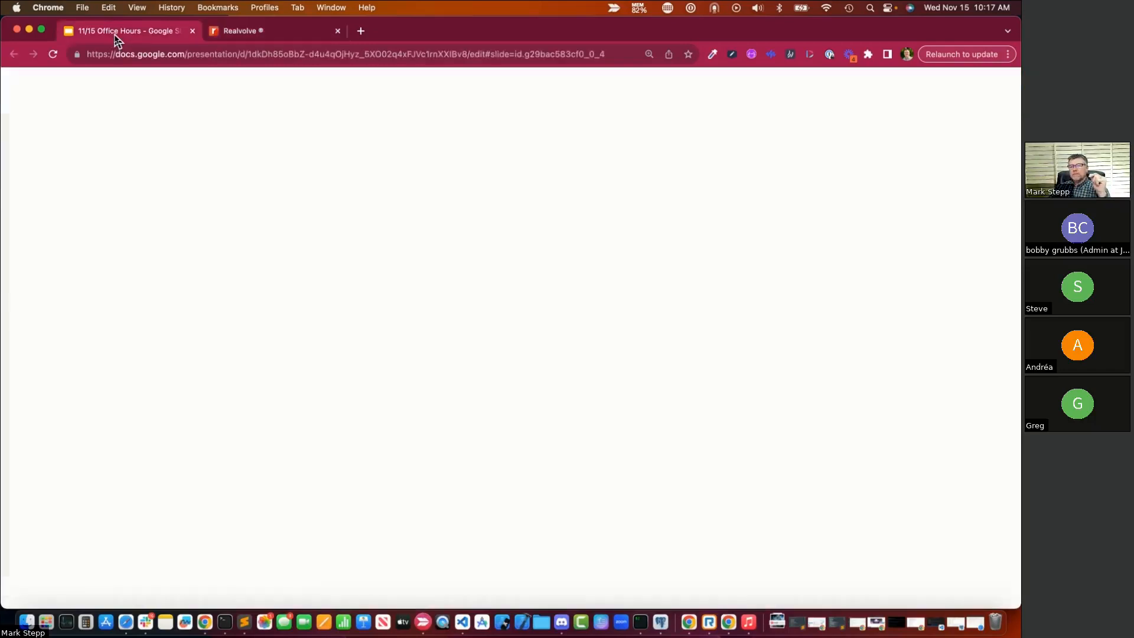
left_click(476, 542)
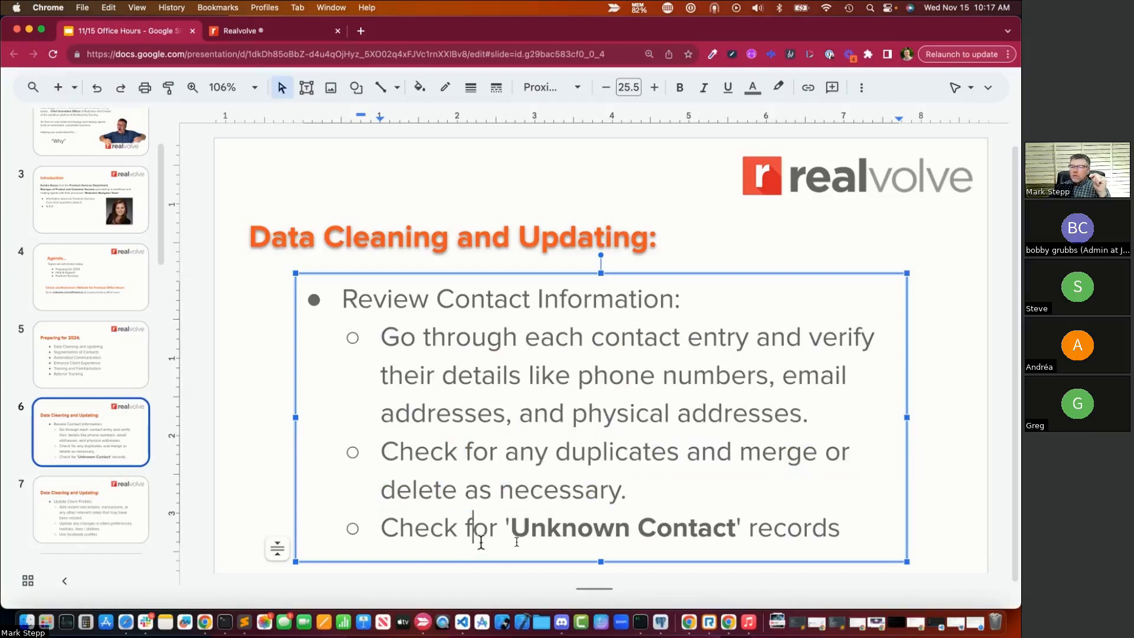
left_click_drag(511, 533, 734, 531)
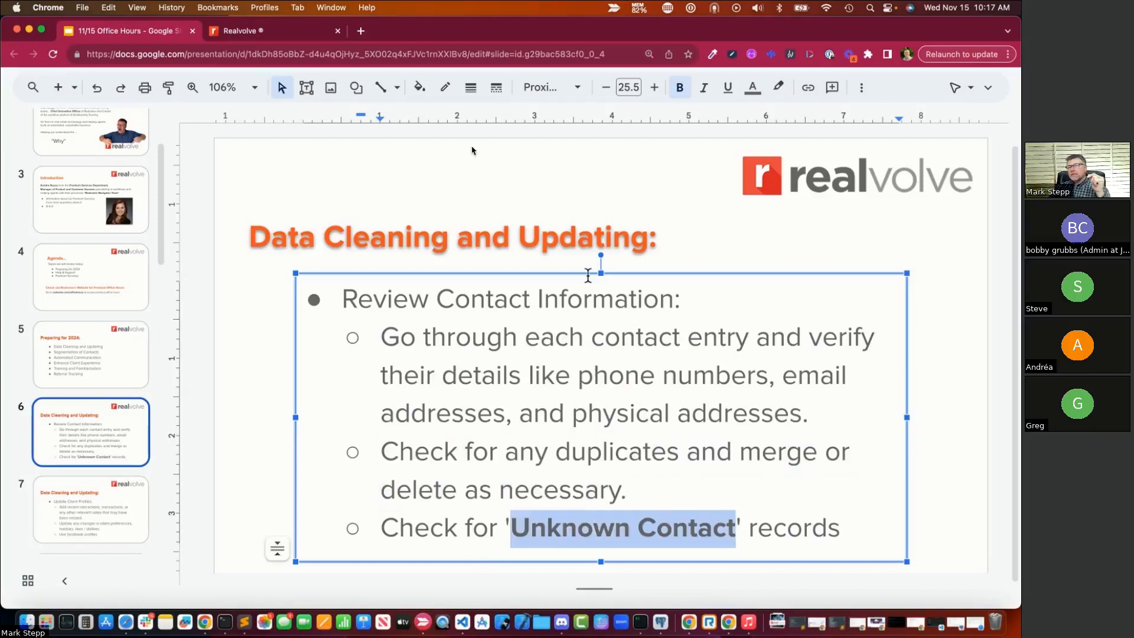
- Return to Realvolve and deselect the two Unknown Contact records in the contact table
left_click(243, 33)
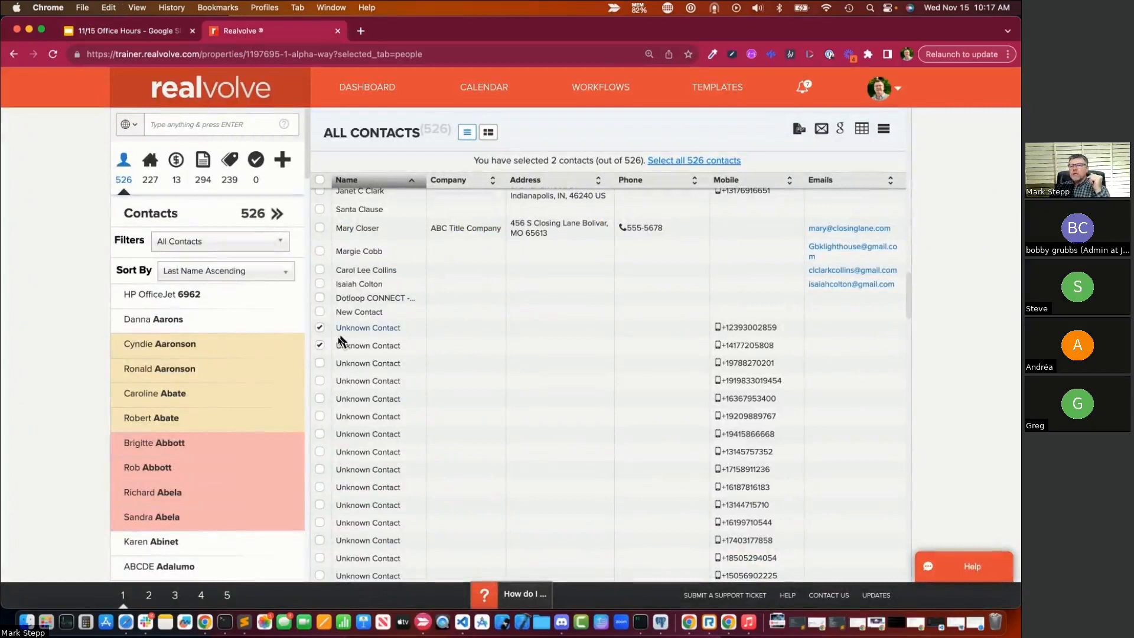
left_click(319, 345)
left_click(320, 328)
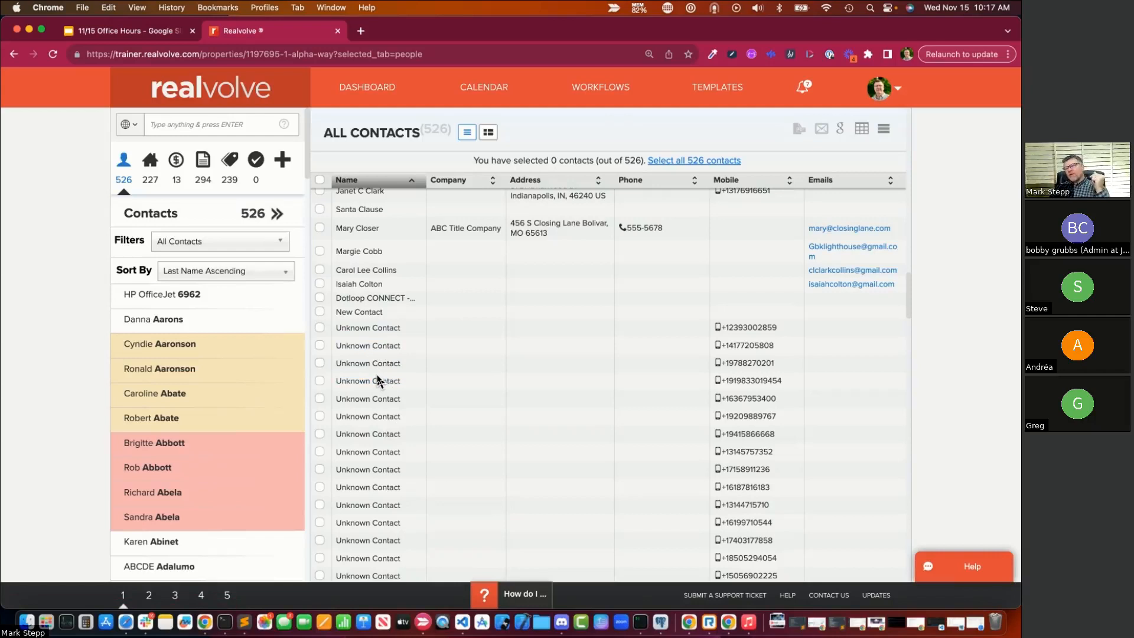
- Go to the account settings and view the Dialer settings followed by the SMS Services settings
left_click(901, 92)
left_click(846, 123)
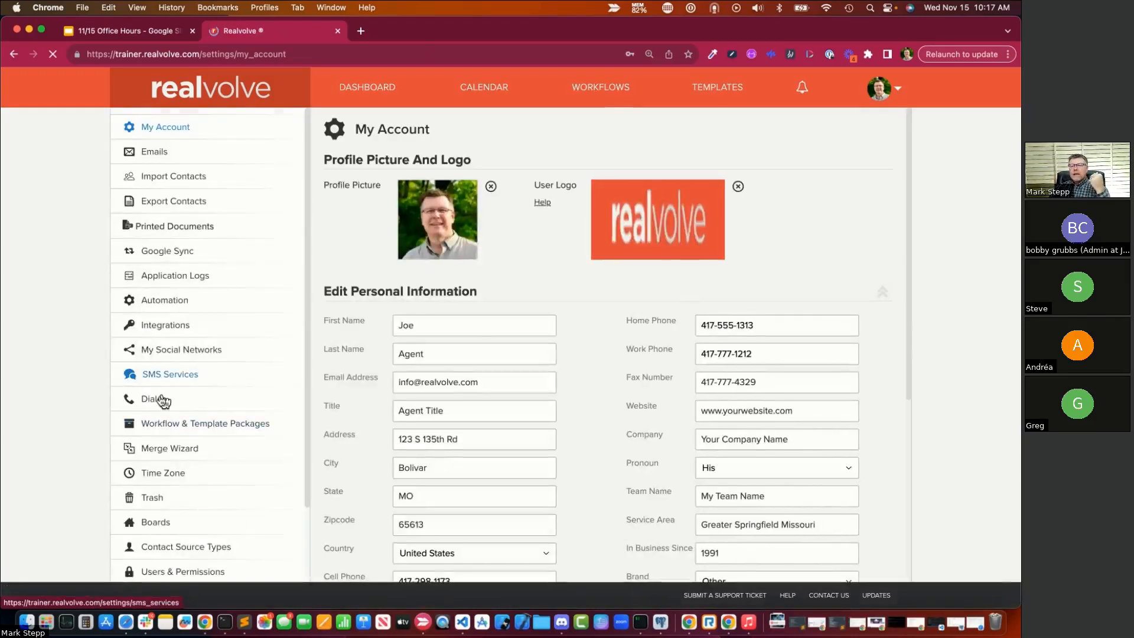
left_click(162, 400)
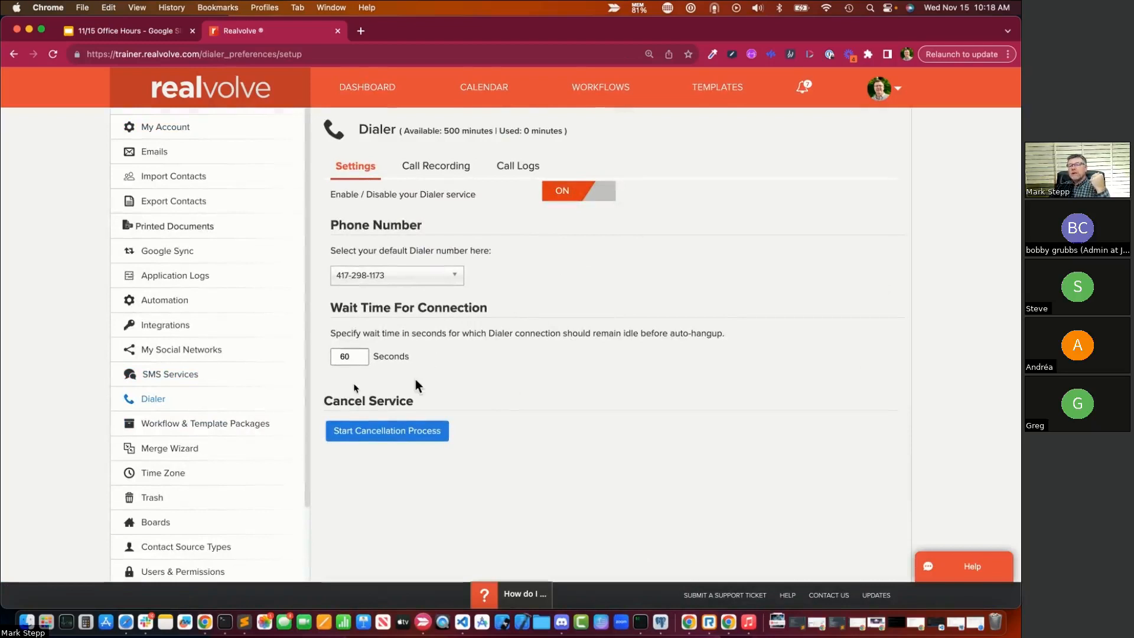
left_click(177, 375)
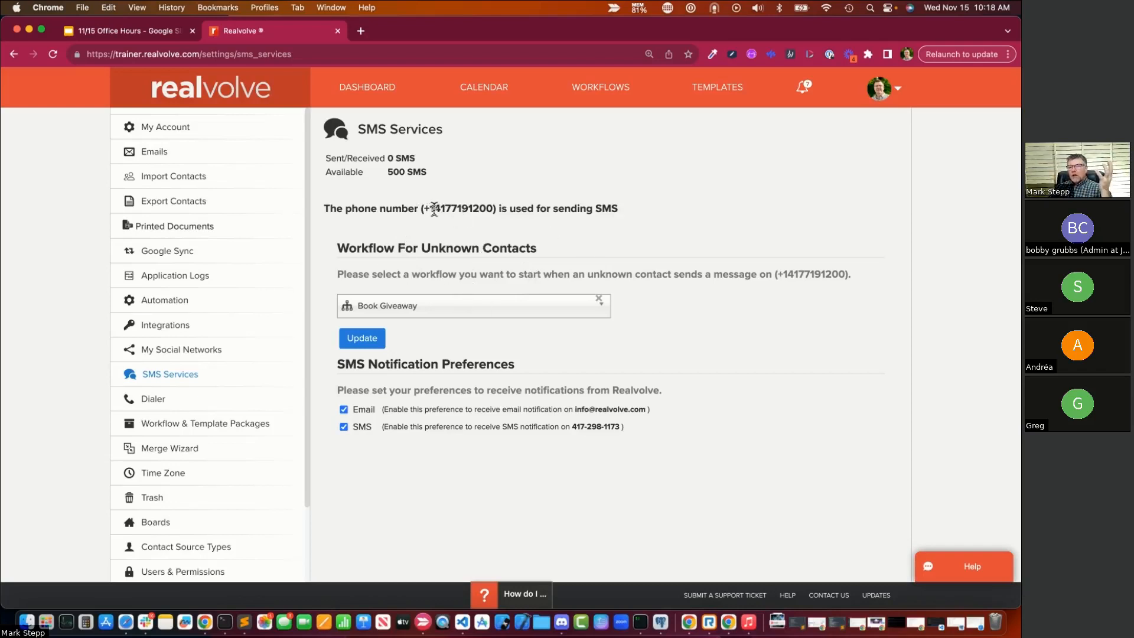
- Examine the SMS sending number and the Workflow For Unknown Contacts setting, highlighting the number and the "Unknown Contacts" heading
left_click_drag(434, 209, 493, 211)
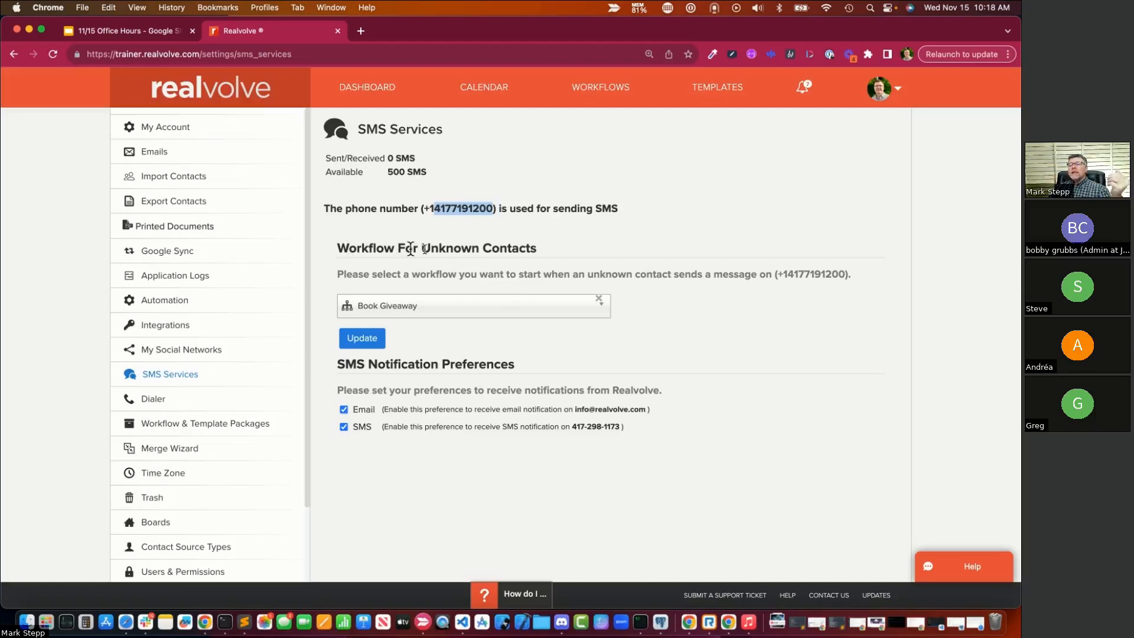
left_click_drag(419, 249, 458, 249)
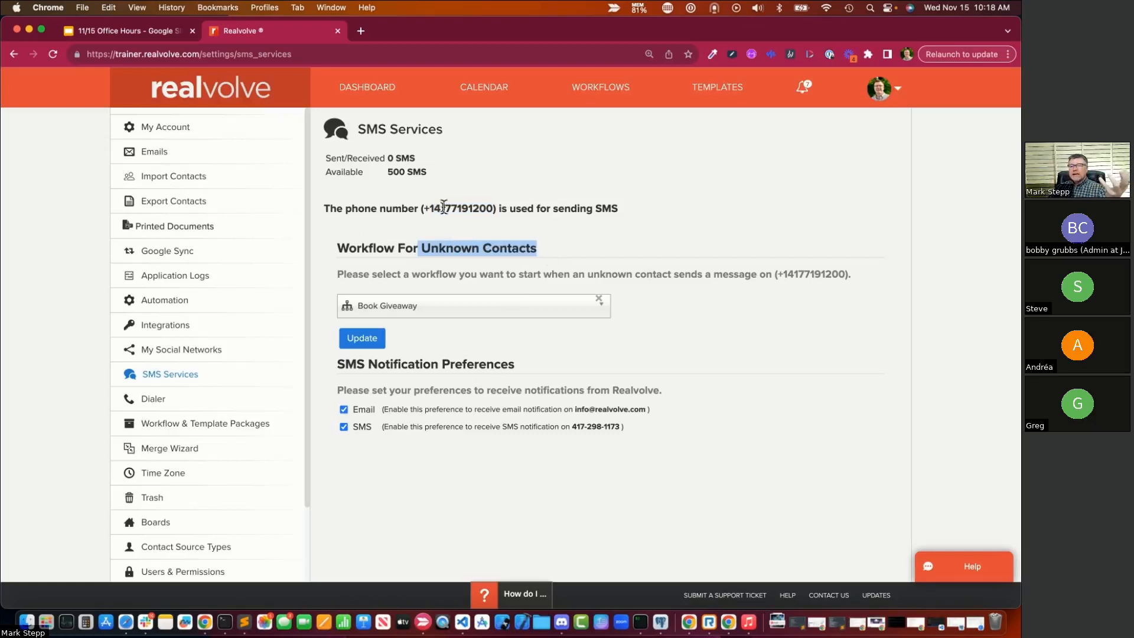
left_click_drag(435, 209, 496, 211)
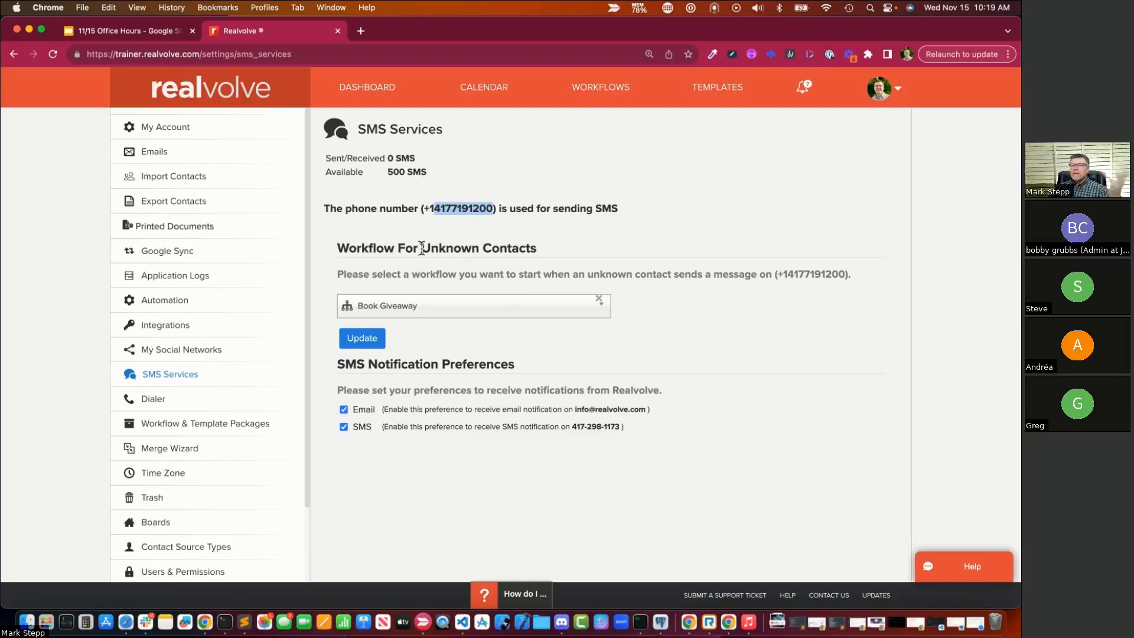
left_click_drag(421, 248, 548, 254)
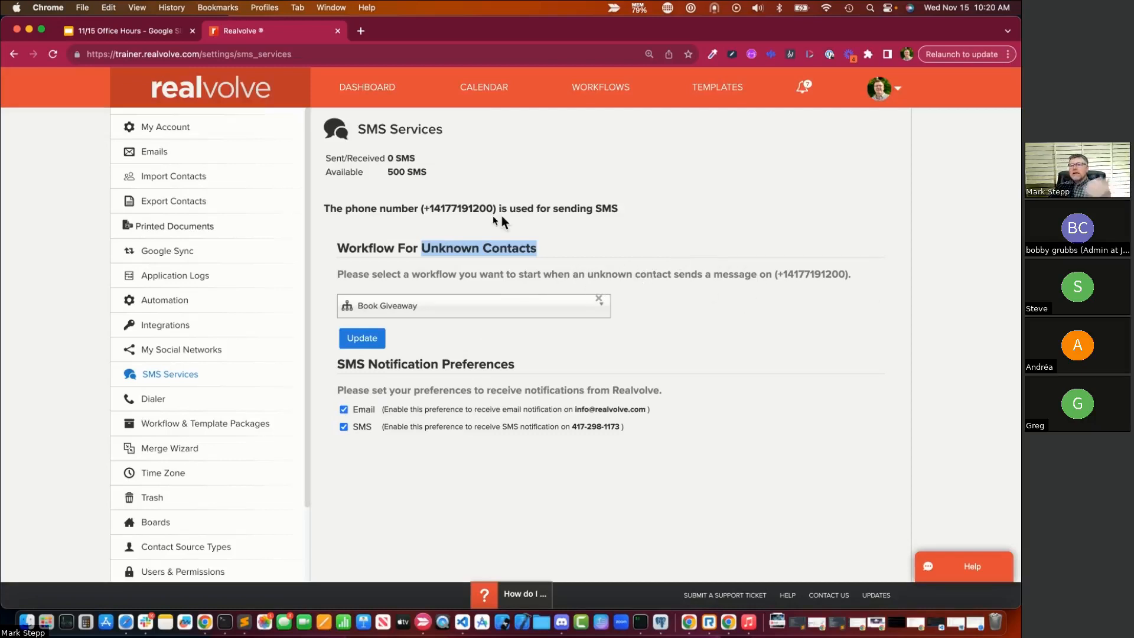
left_click_drag(536, 250, 538, 251)
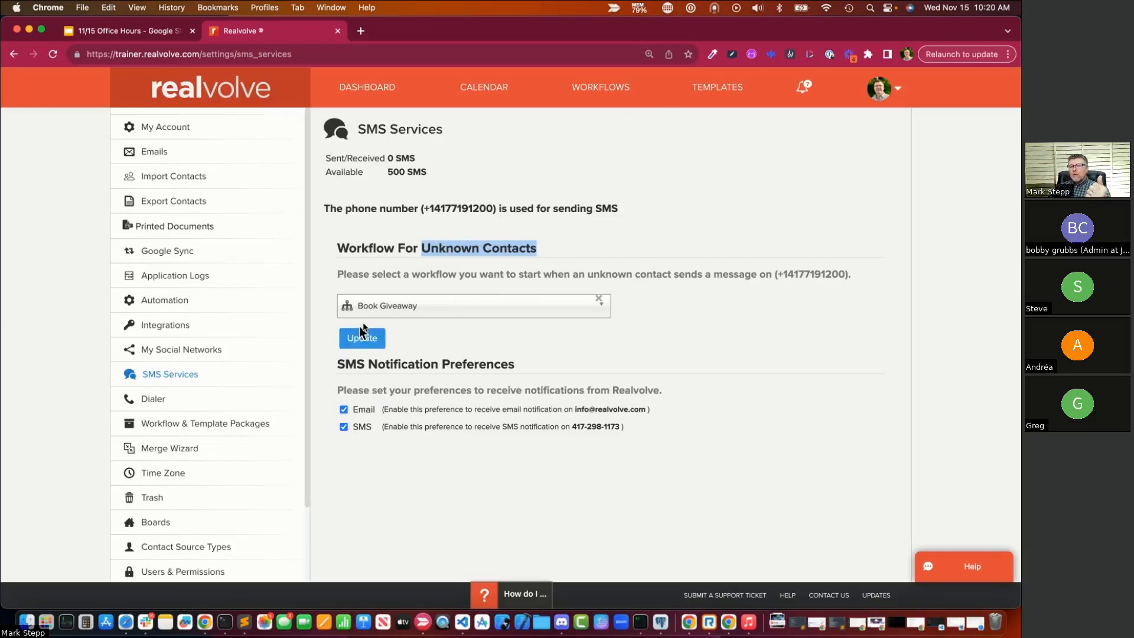
left_click(378, 314)
left_click(417, 312)
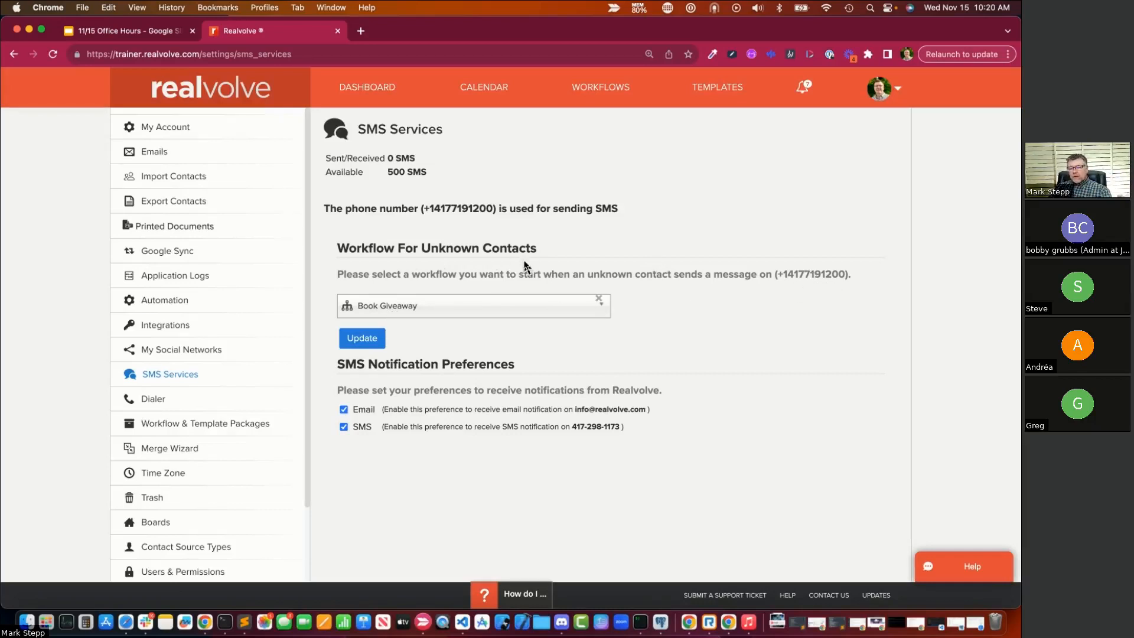
- Go back to the dashboard's contacts list and search contacts by name for "unknown"
left_click(363, 92)
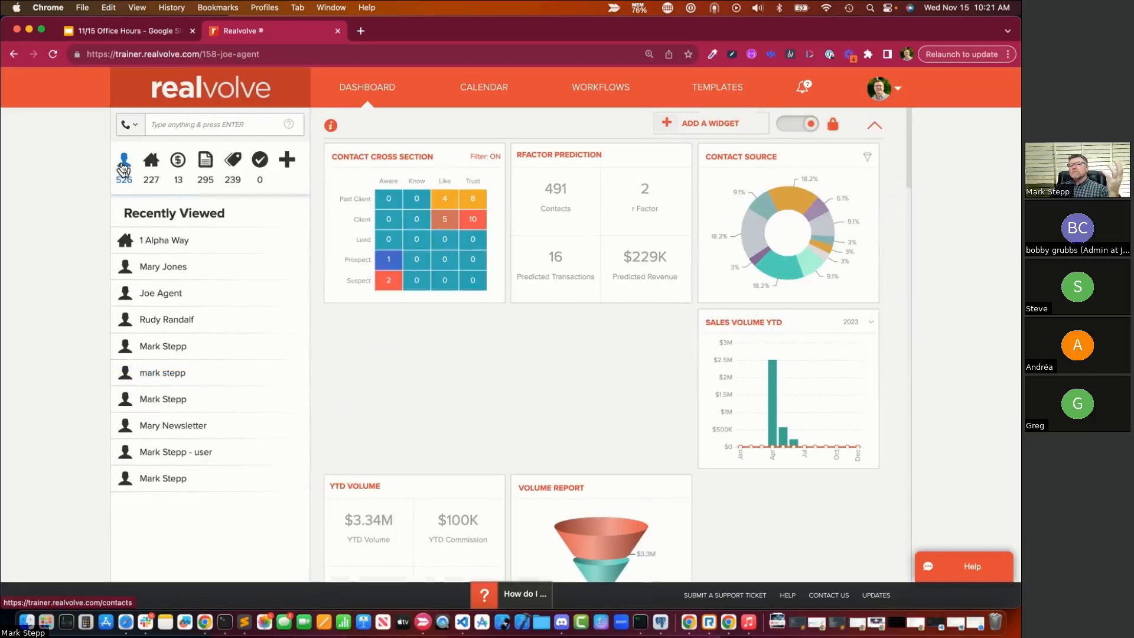
left_click(124, 171)
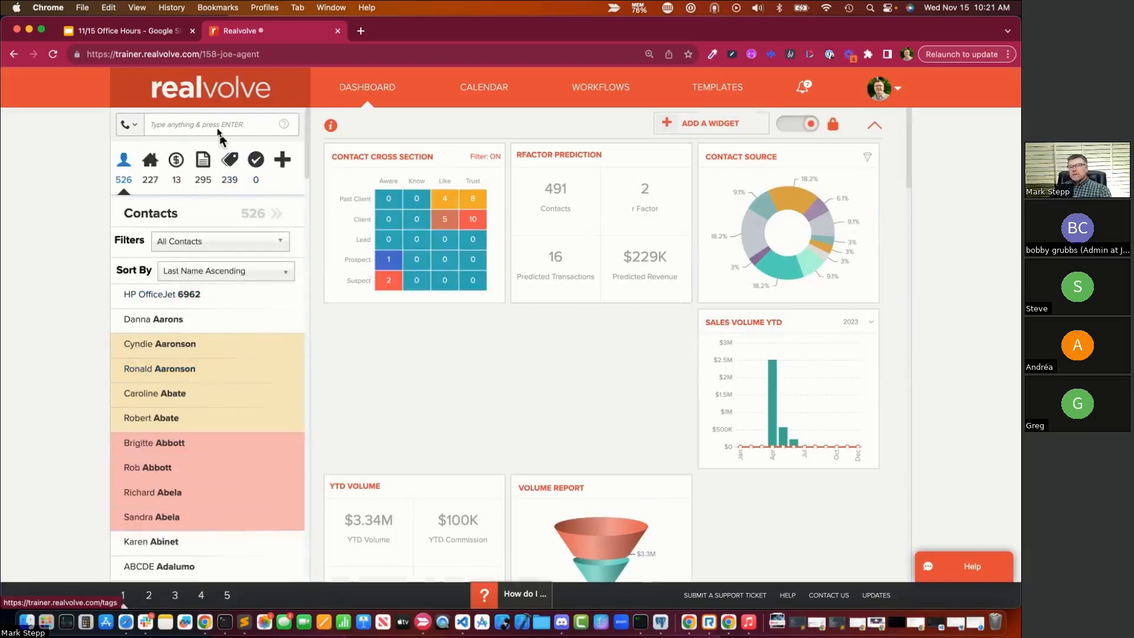
left_click(140, 131)
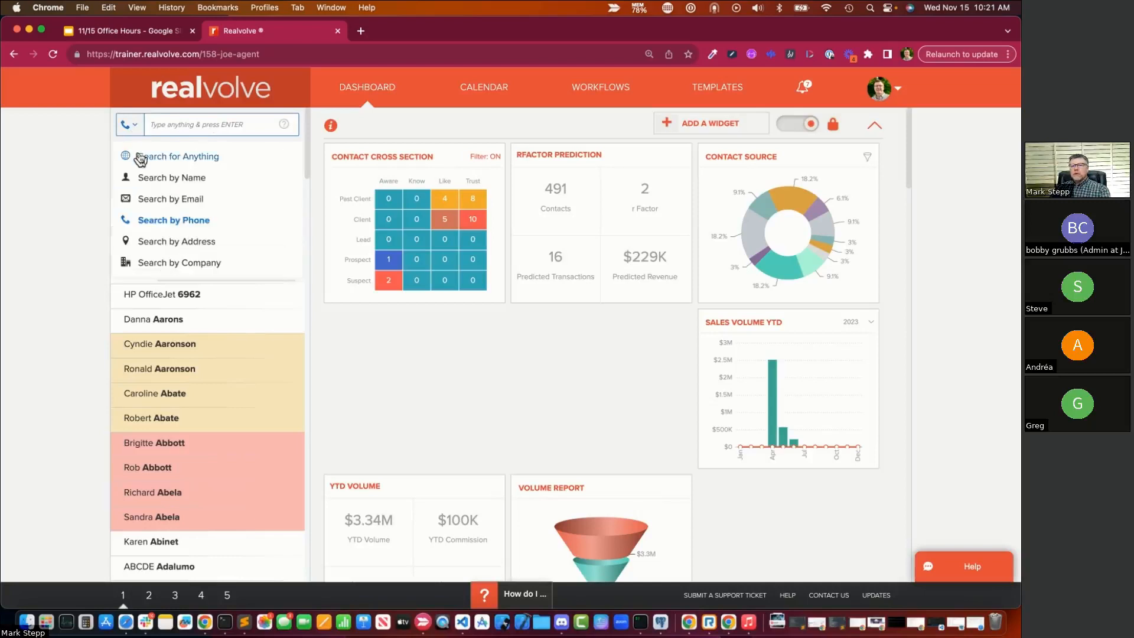
left_click(151, 178)
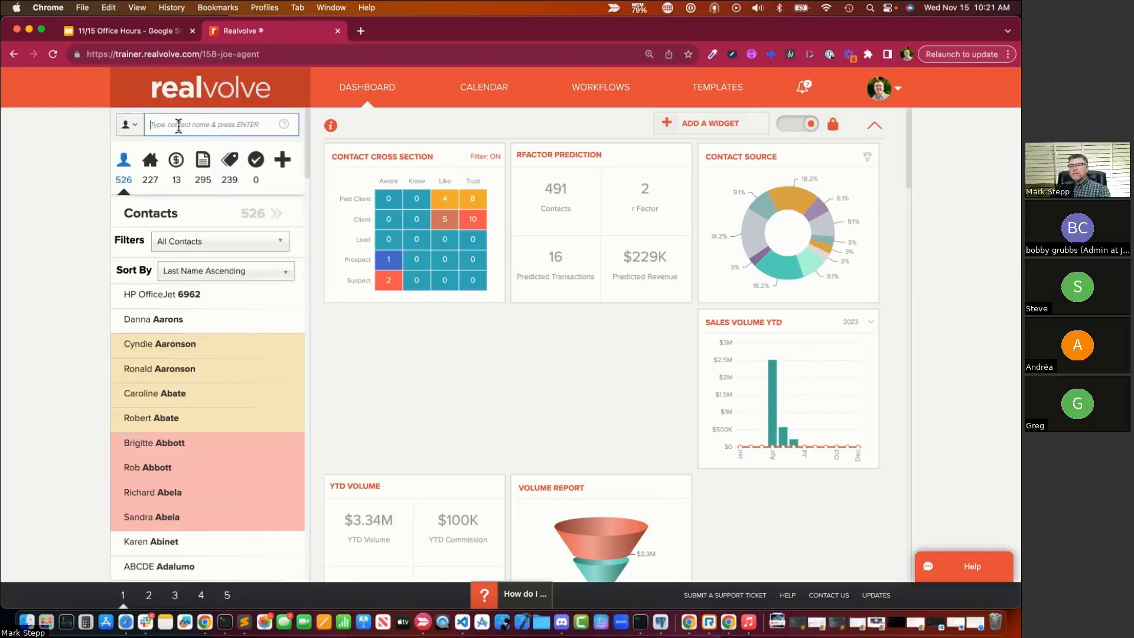
type("unknown")
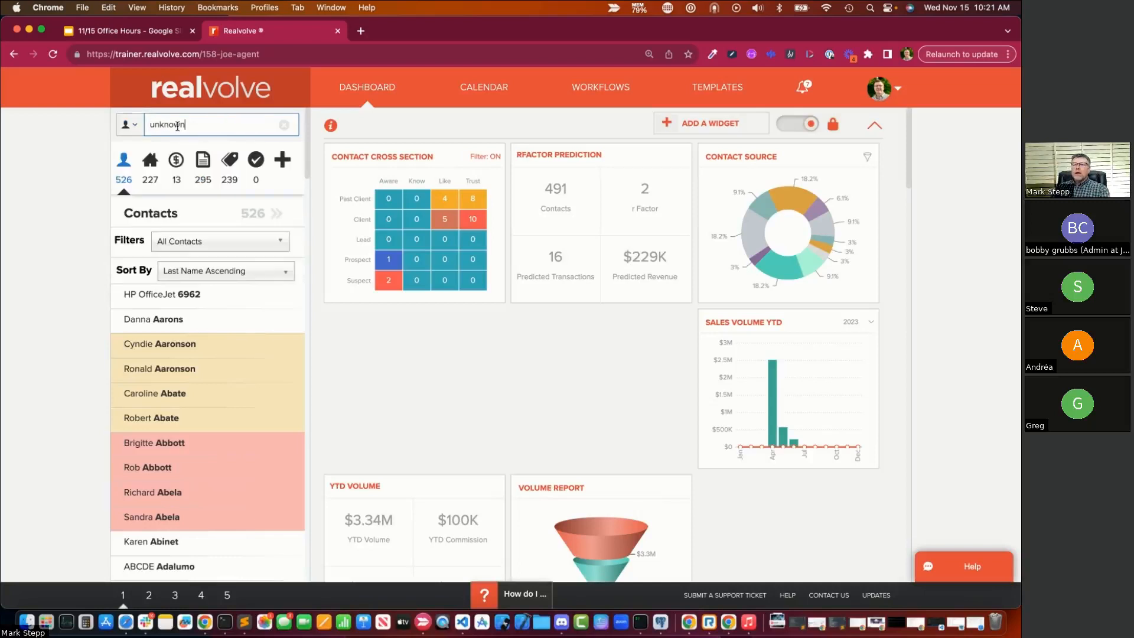
key("Return")
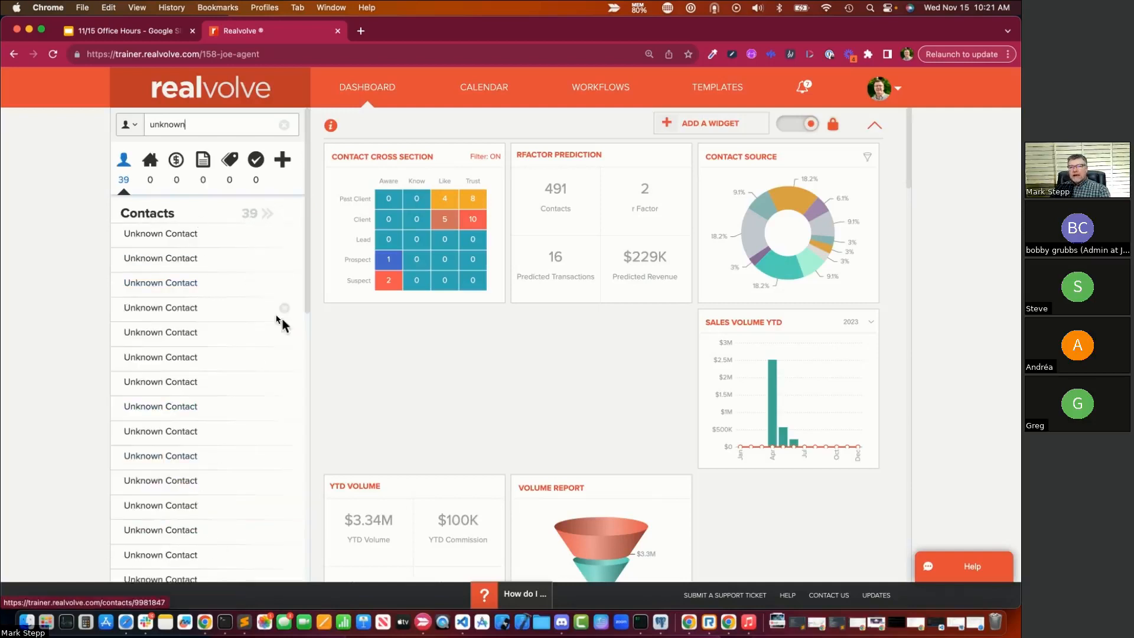
- Review the contact details and Radar correspondence of the first Unknown Contact in the results, and the correspondence of the second
left_click(162, 242)
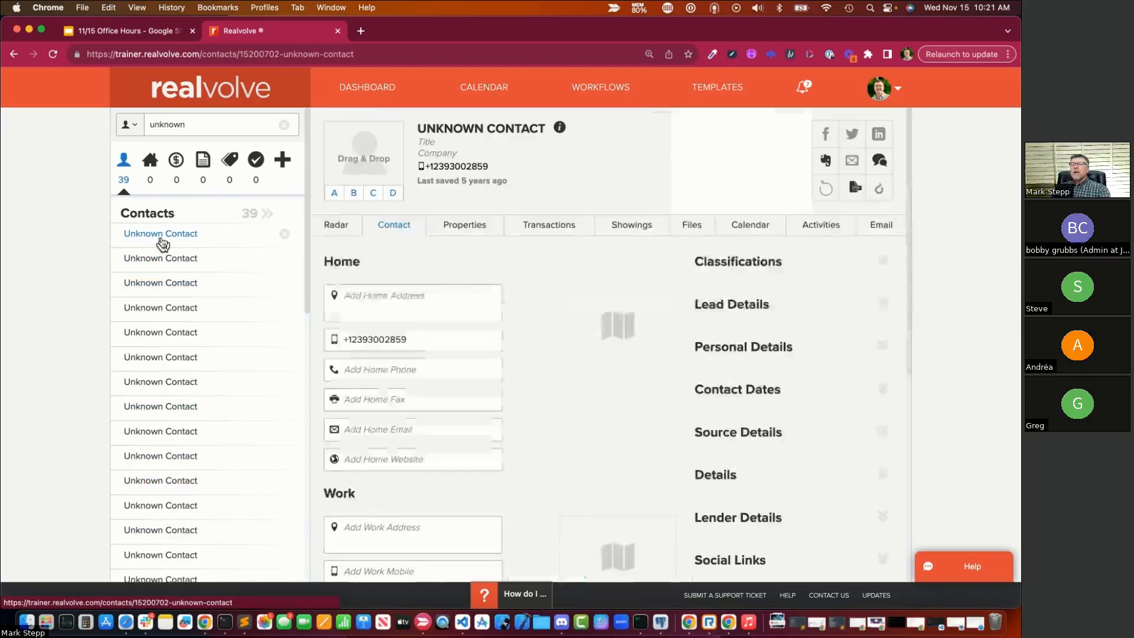
left_click(365, 339)
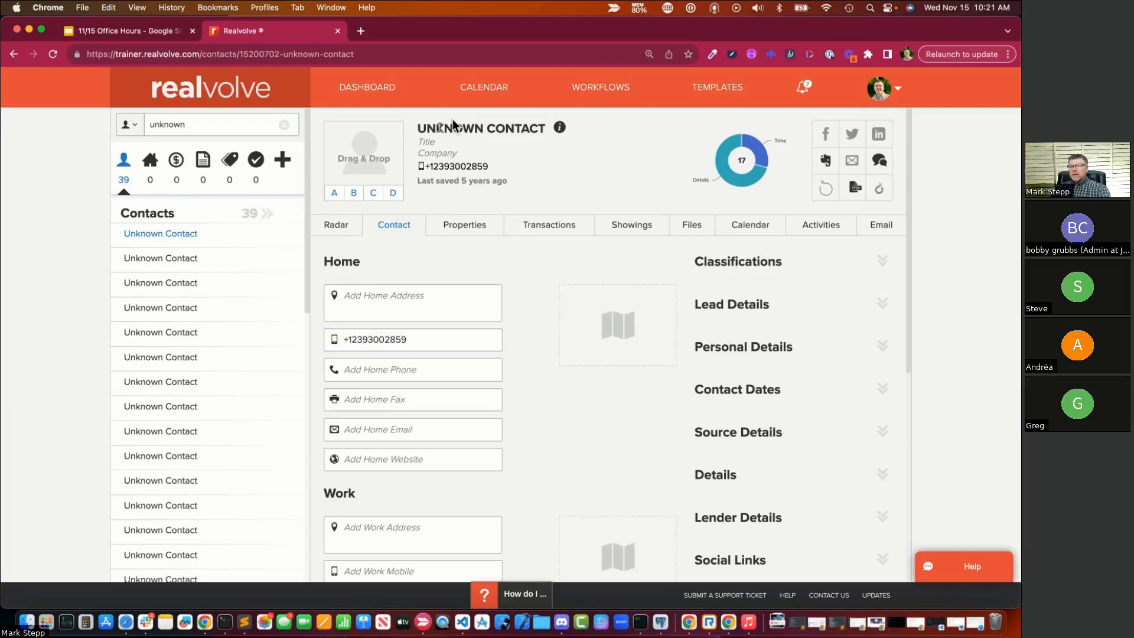
mouse_move(559, 134)
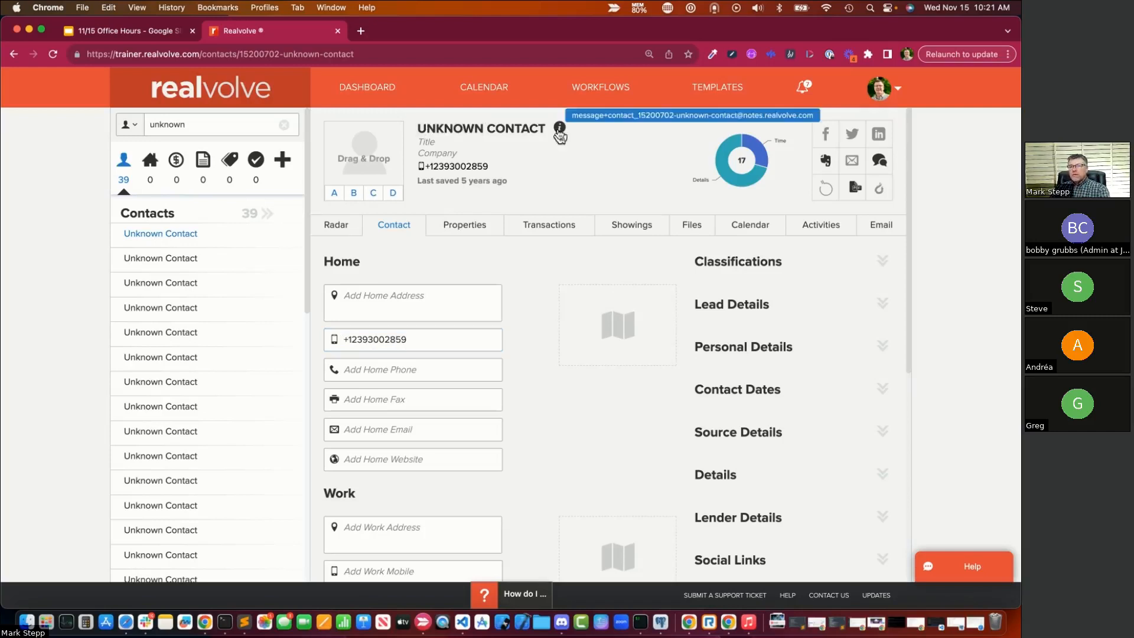
left_click(341, 233)
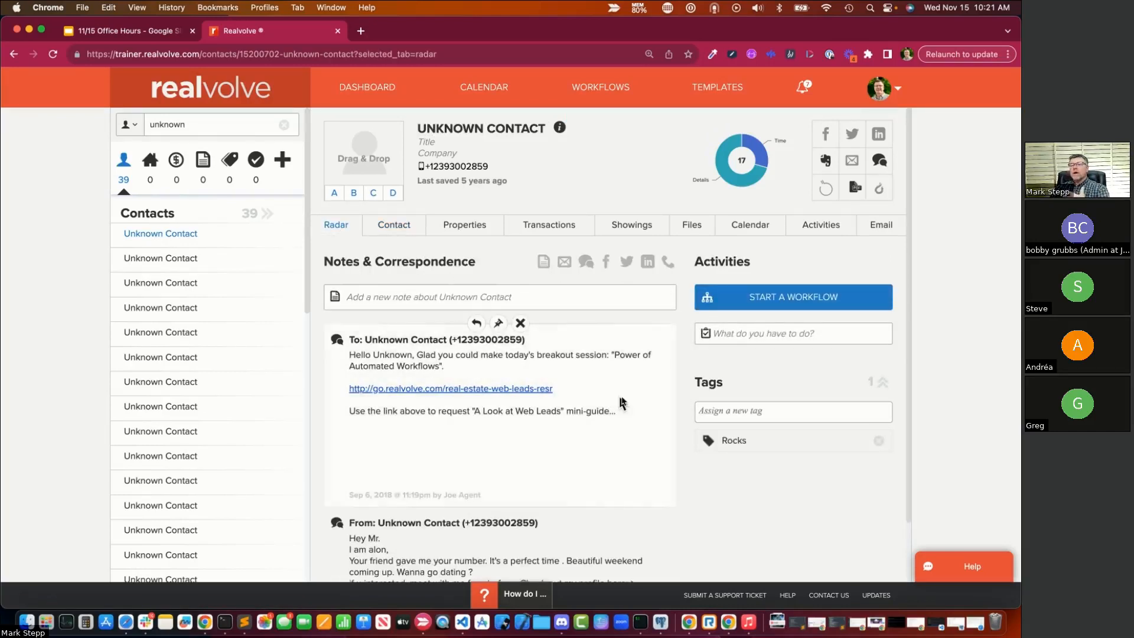
scroll(615, 413, "down", 2)
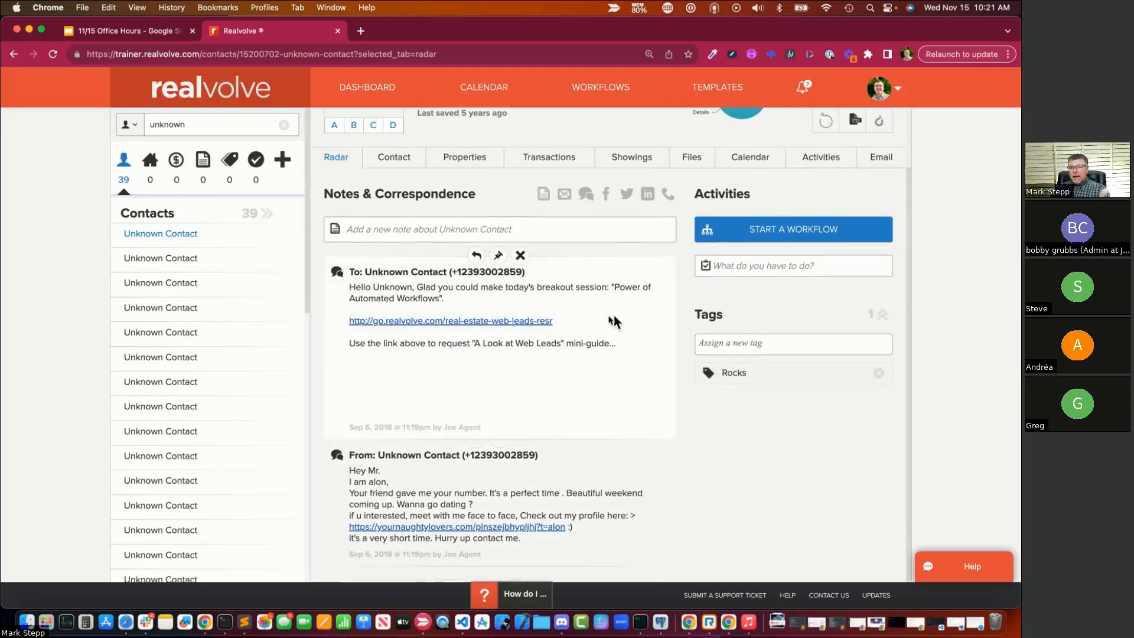
scroll(602, 322, "up", 2)
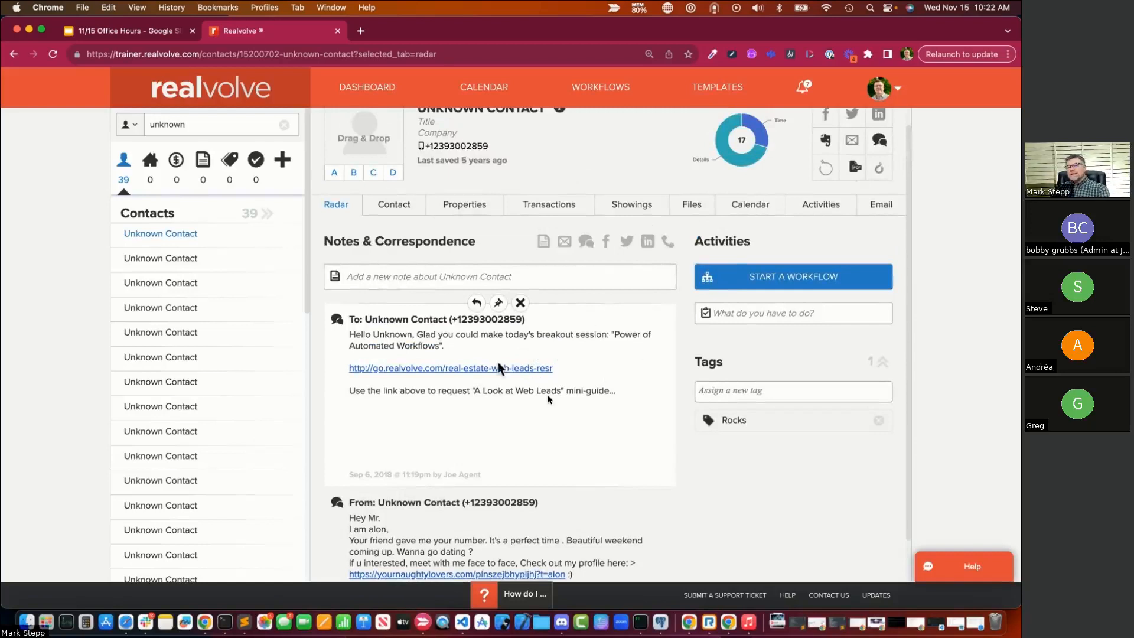
scroll(500, 235, "up", 1)
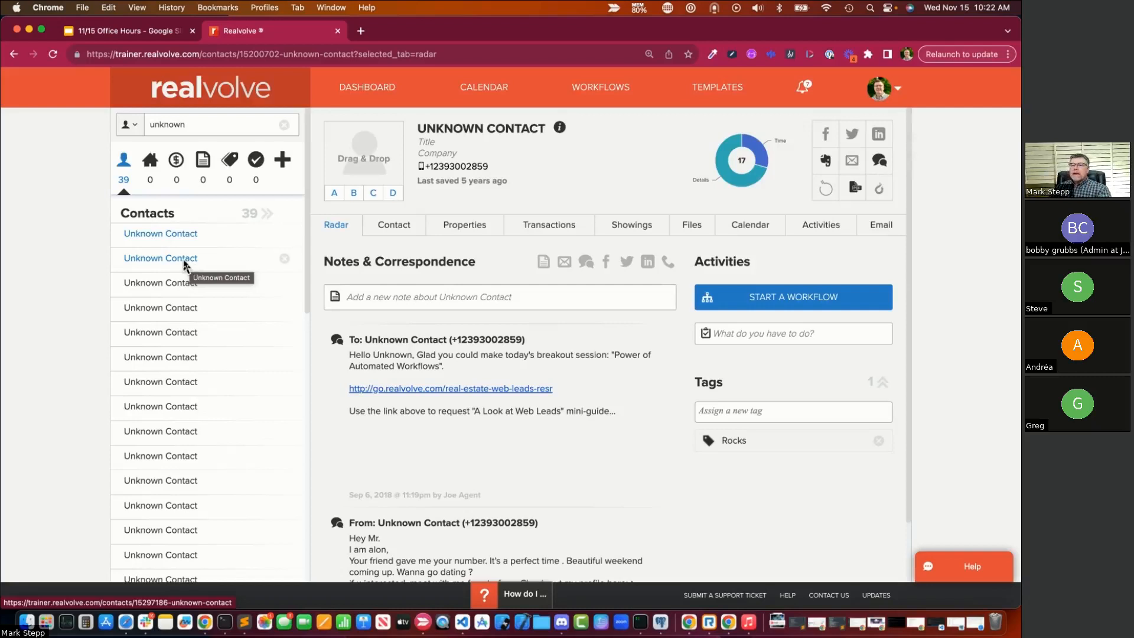
left_click(183, 262)
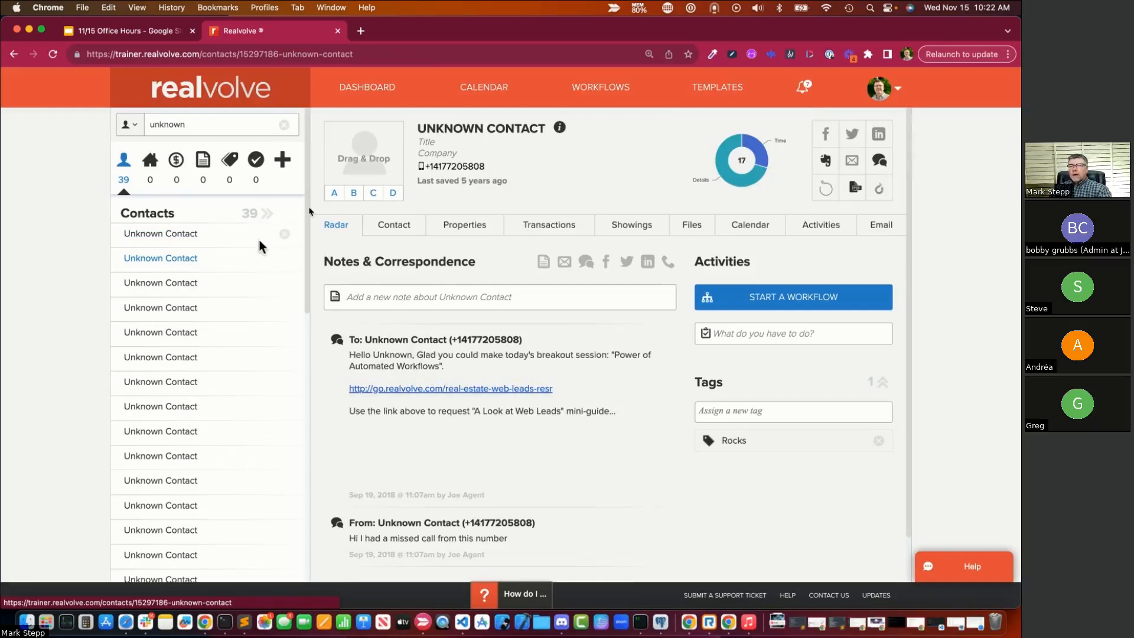
- Switch to the Google Slides presentation and go through the "Update Client Profiles" and "Cleanse Inactive Contacts" slides
left_click(128, 33)
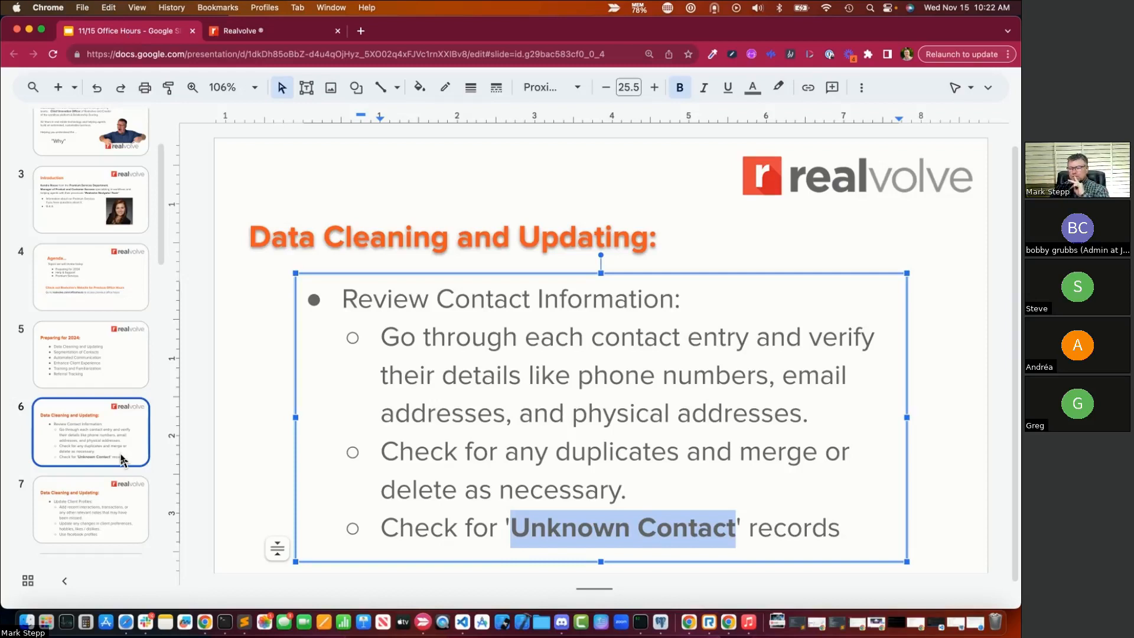
left_click(122, 516)
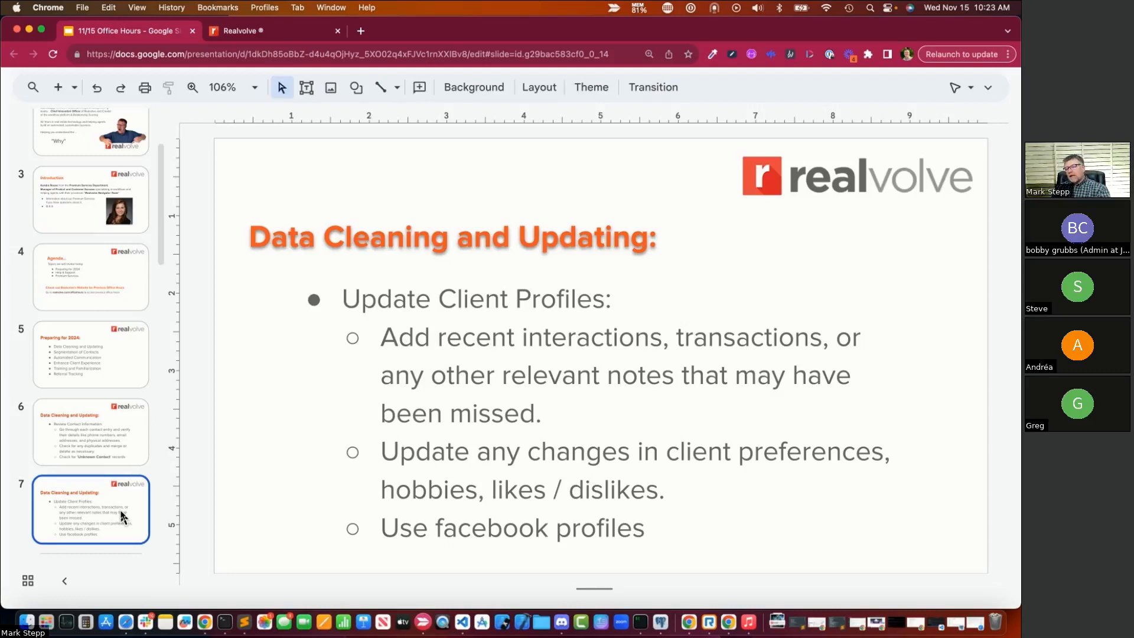
left_click(252, 33)
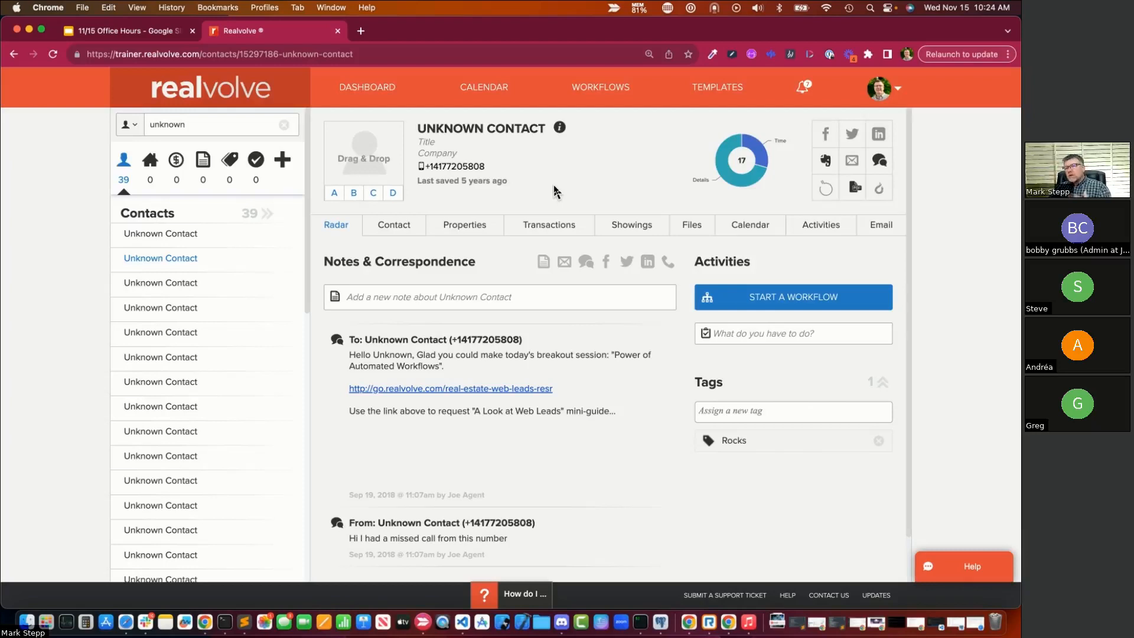
left_click(104, 35)
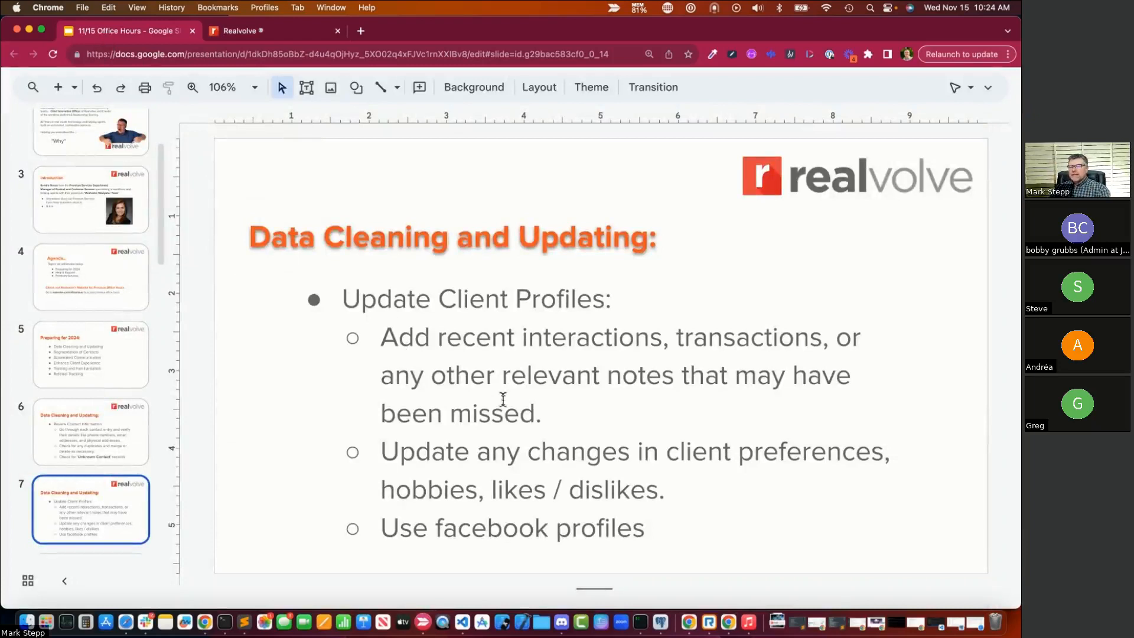
scroll(117, 404, "down", 3)
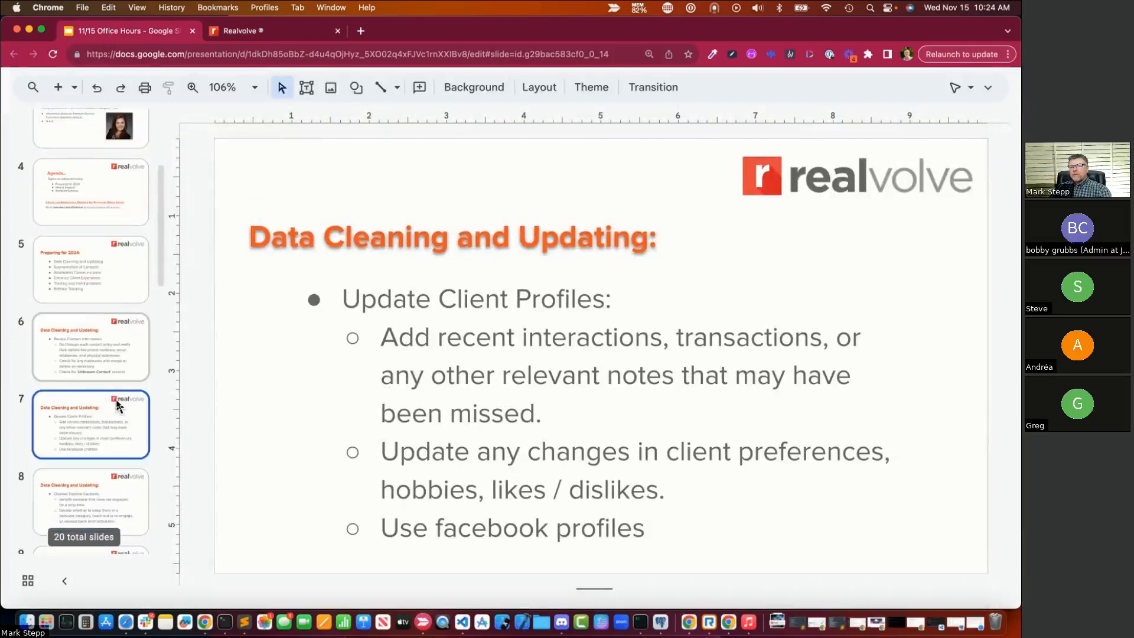
scroll(116, 407, "down", 2)
left_click(112, 440)
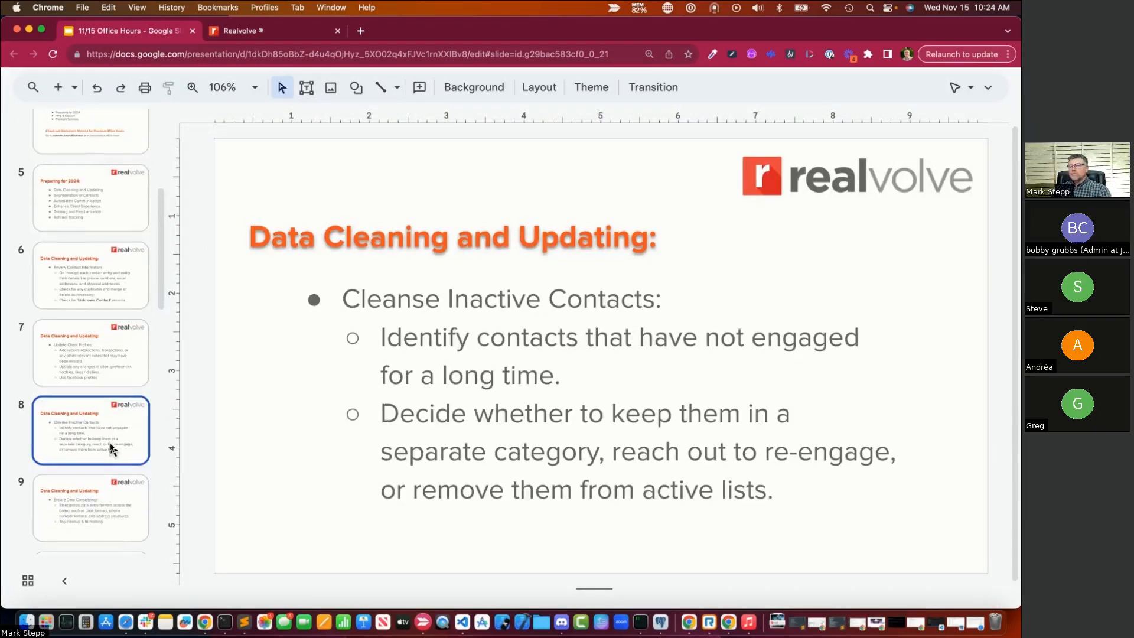
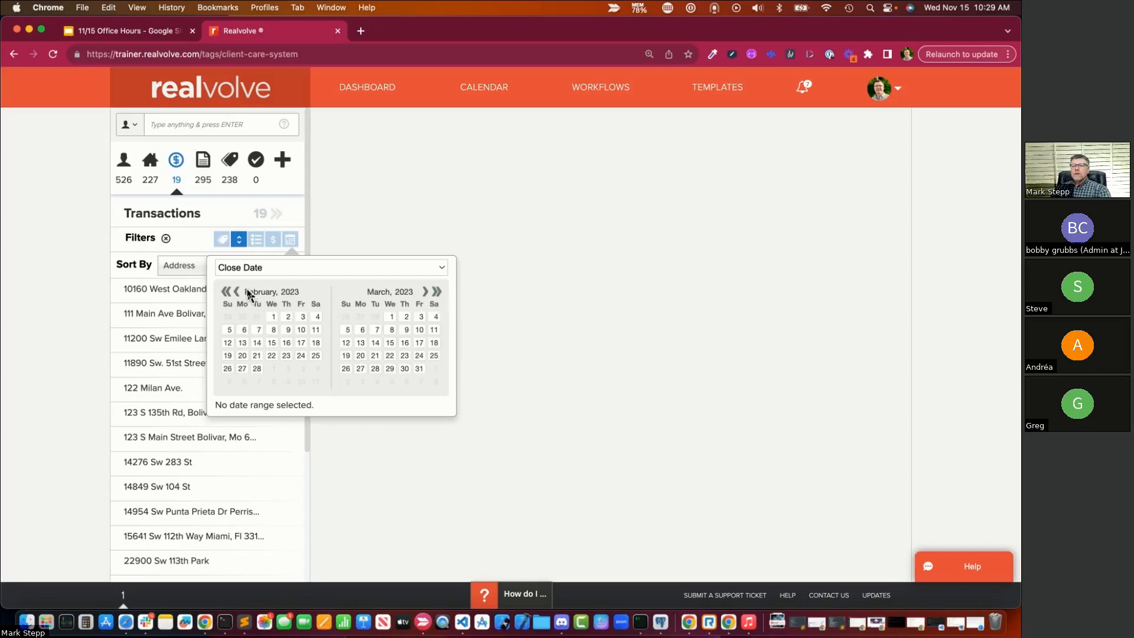
- Filter the closed transactions by close date from 01/01/2023 to 12/31/2023, list them in the full table, and check the status filter
left_click(236, 291)
left_click(228, 317)
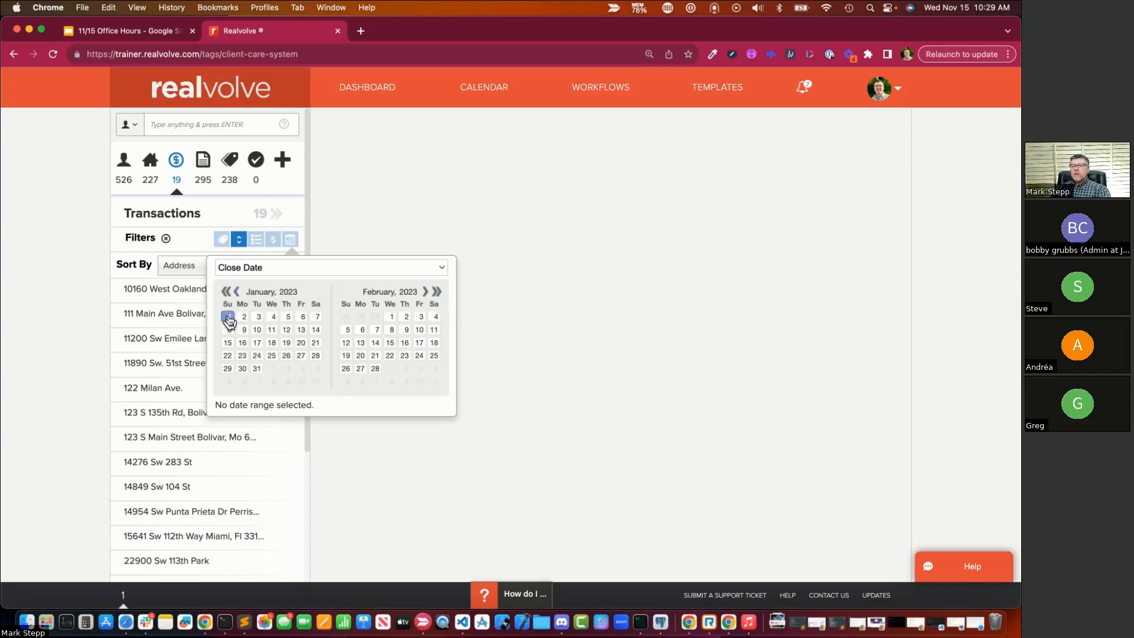
left_click(426, 292)
left_click(426, 293)
left_click(425, 292)
left_click(425, 292)
left_click(425, 292)
left_click(425, 293)
left_click(425, 292)
left_click(425, 292)
left_click(425, 292)
left_click(425, 291)
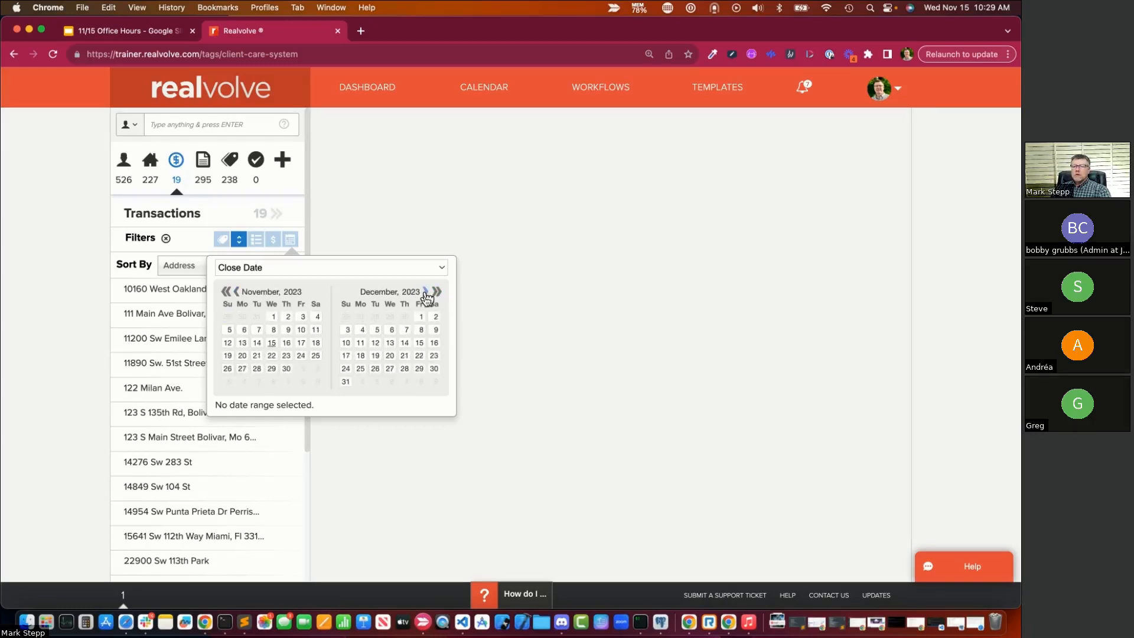
left_click(346, 381)
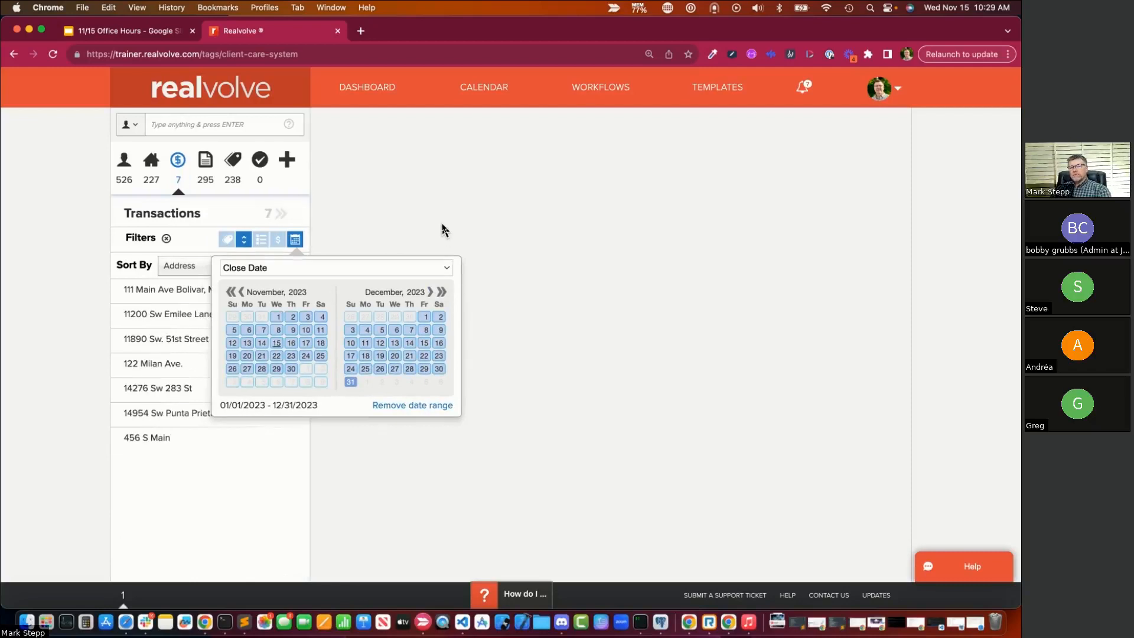
left_click(177, 473)
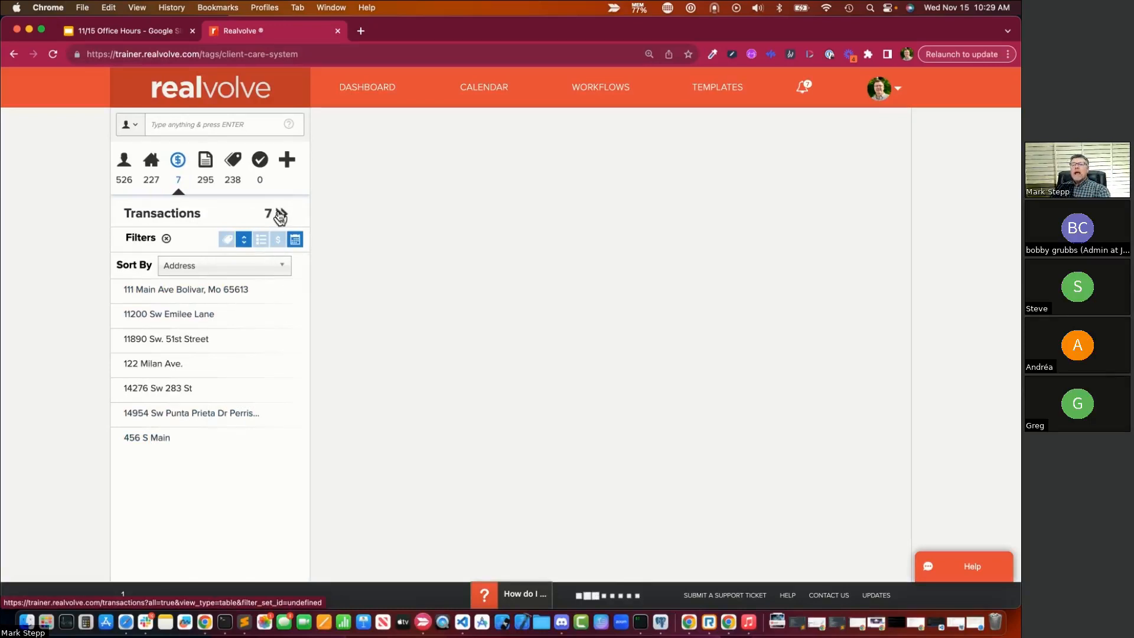
left_click(278, 213)
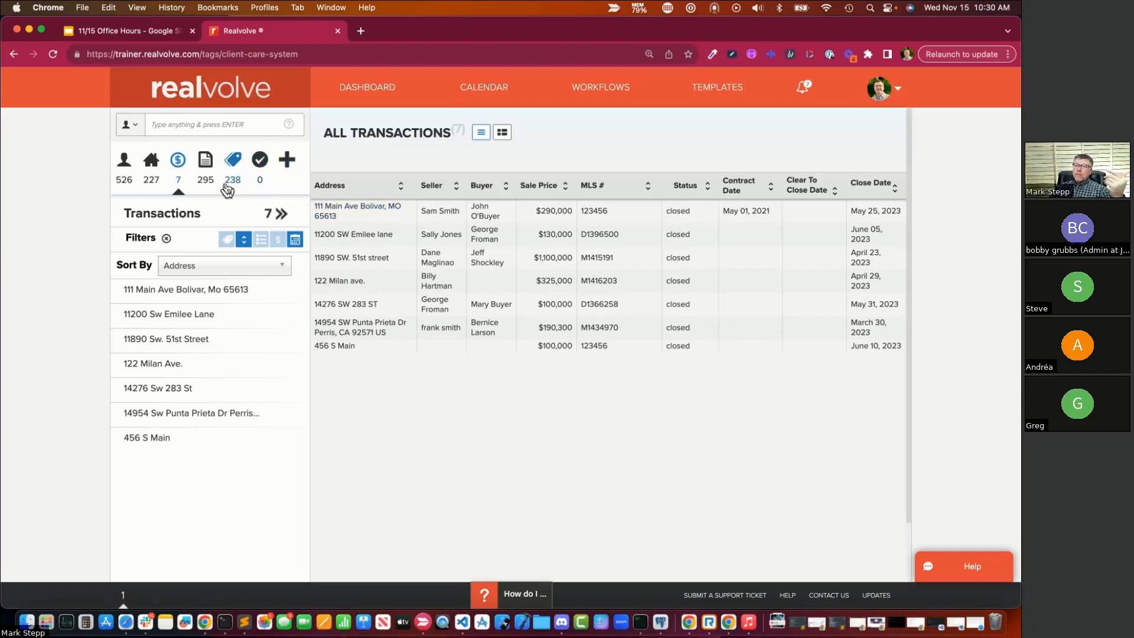
left_click(243, 240)
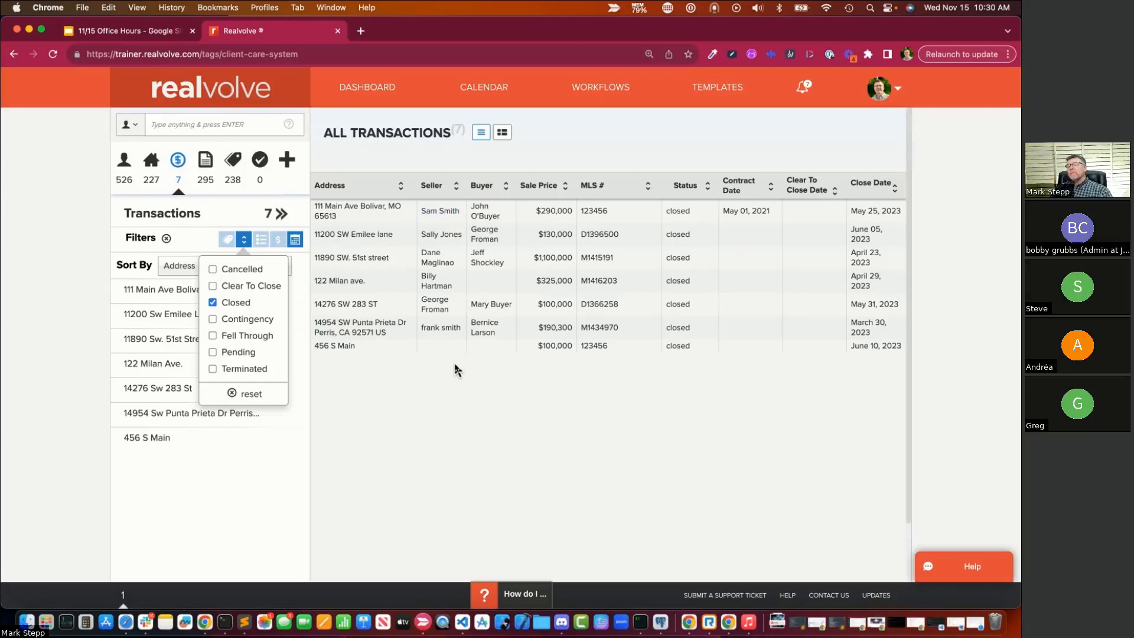
- Open the 456 S Main transaction and review its assigned people and commission details
left_click(349, 347)
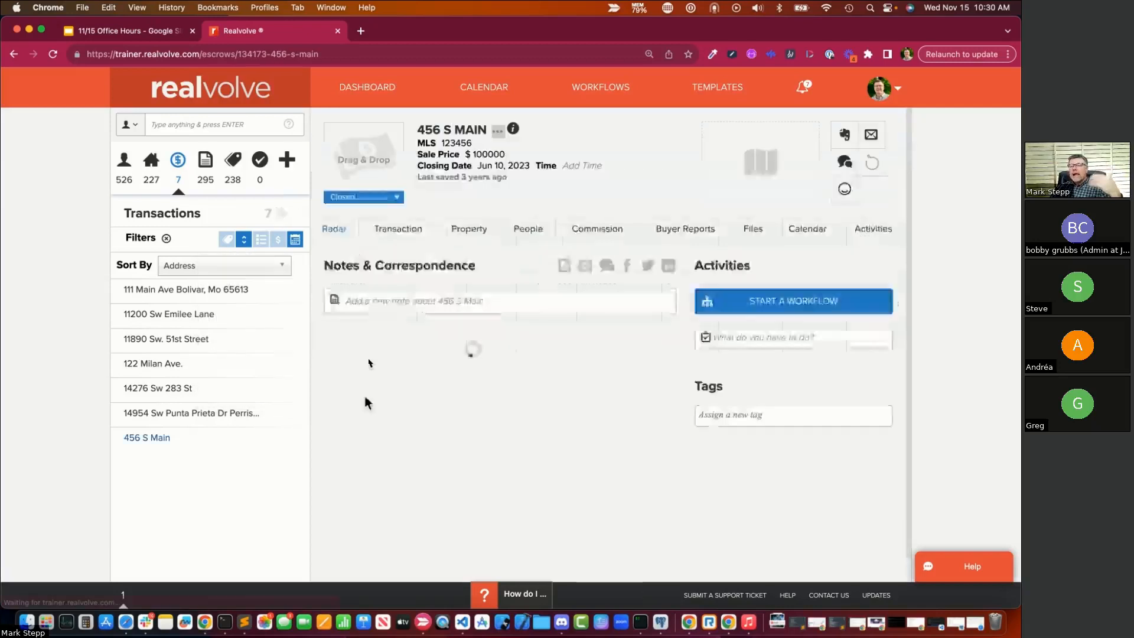
left_click(528, 231)
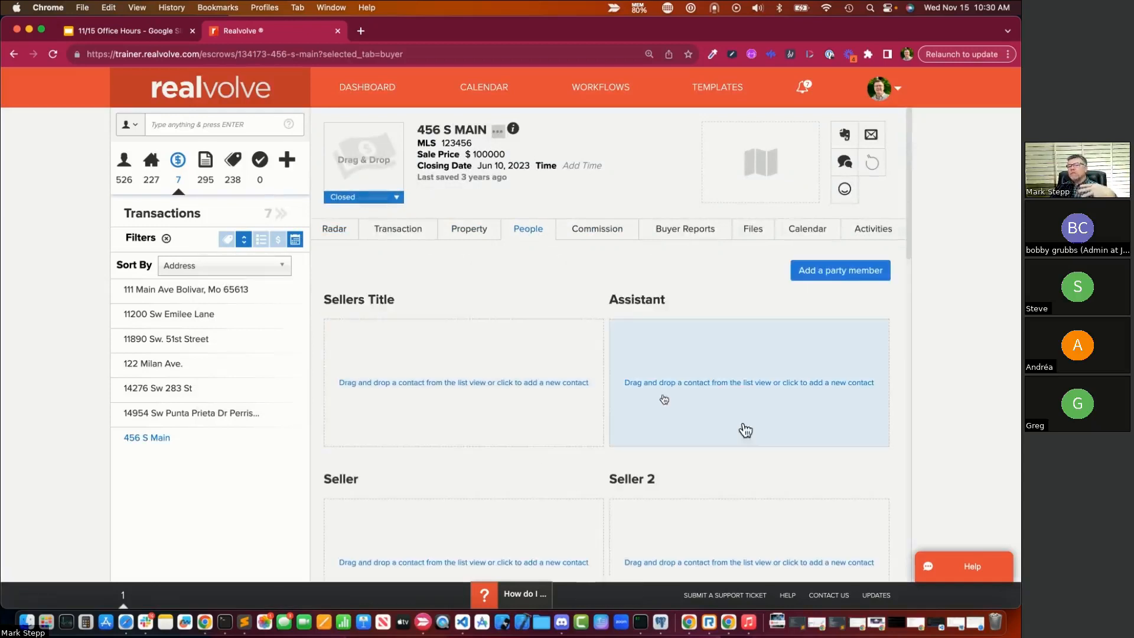
scroll(530, 387, "down", 3)
scroll(530, 388, "down", 5)
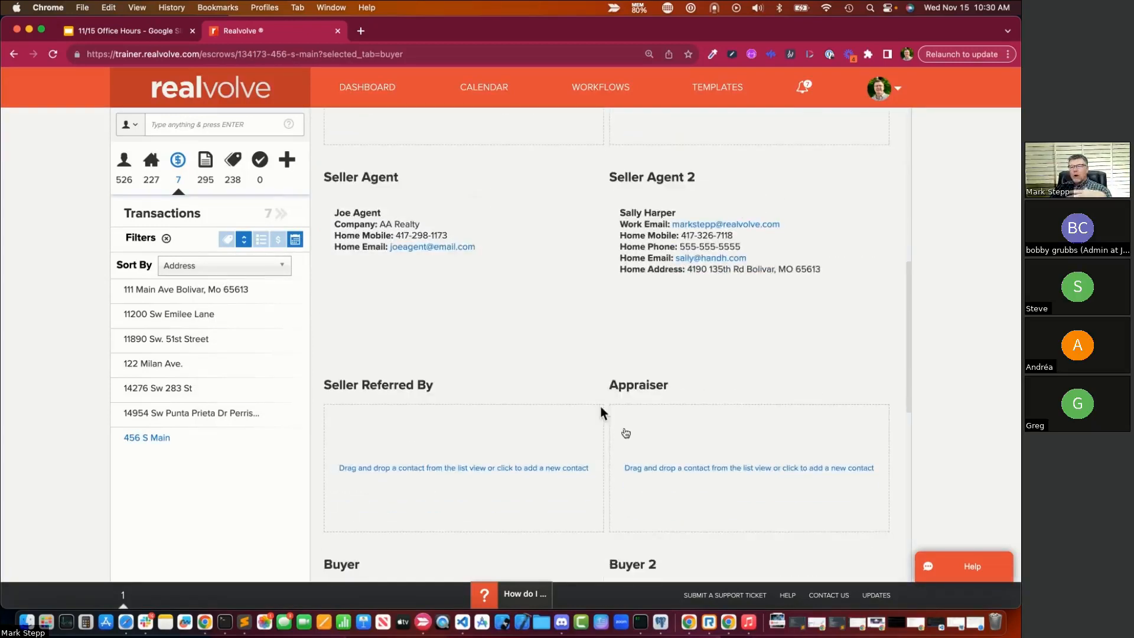
scroll(551, 458, "up", 4)
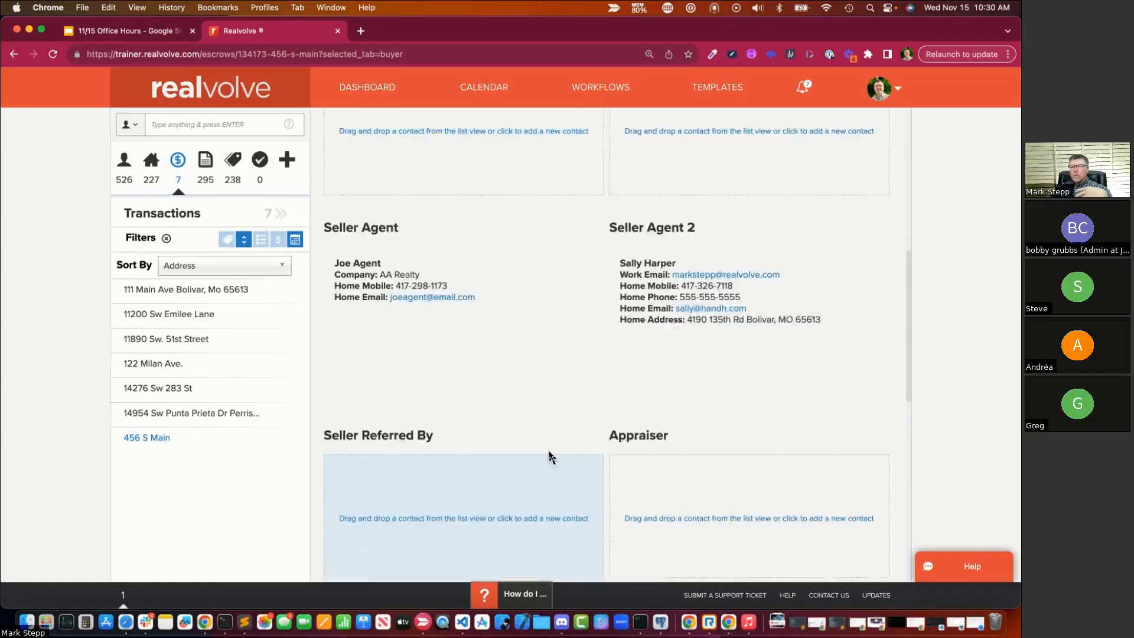
scroll(550, 455, "up", 6)
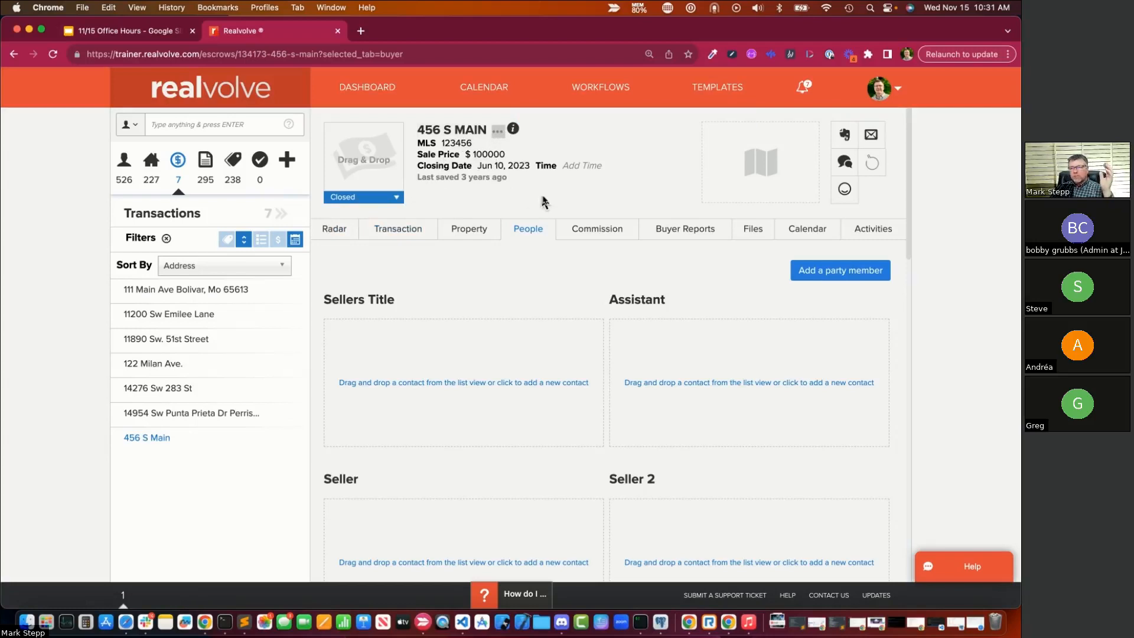
left_click(607, 239)
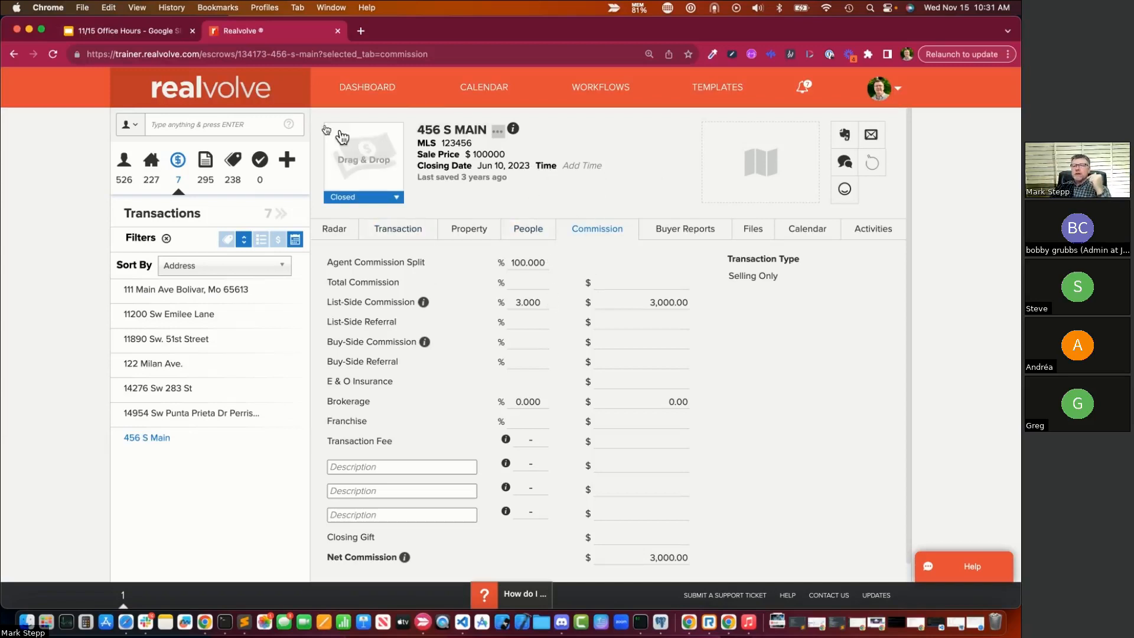
- Return to the "Integrate Latest Transactions" slide and highlight the "Verify HUD 1 Email Scheduled" line, followed by "Verify past client workflows engaged"
left_click(141, 33)
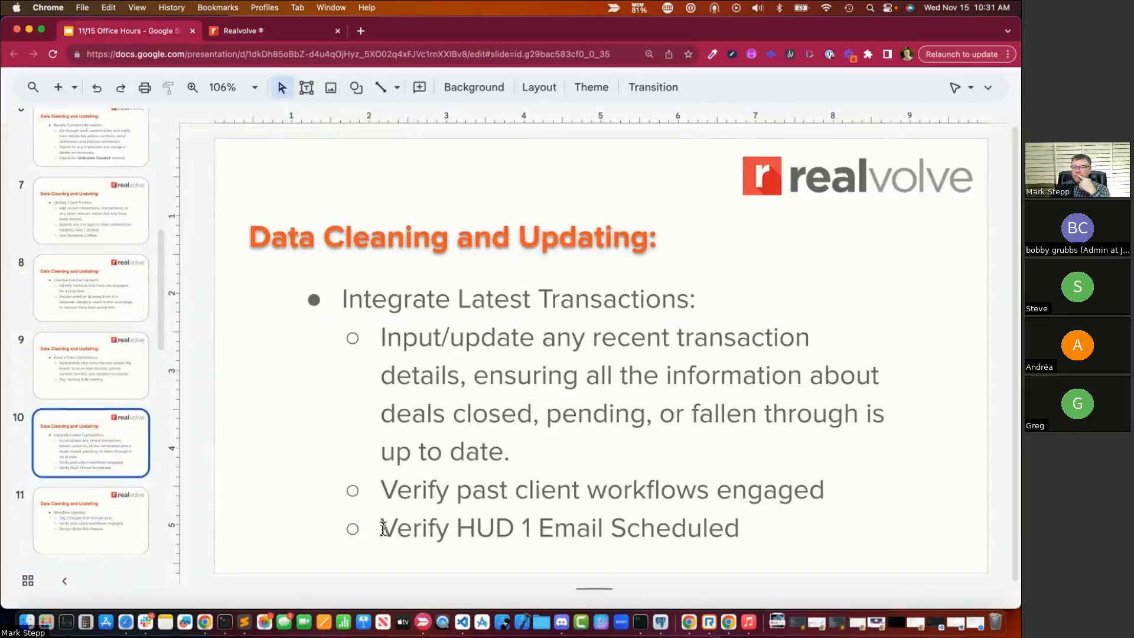
left_click_drag(380, 527, 748, 543)
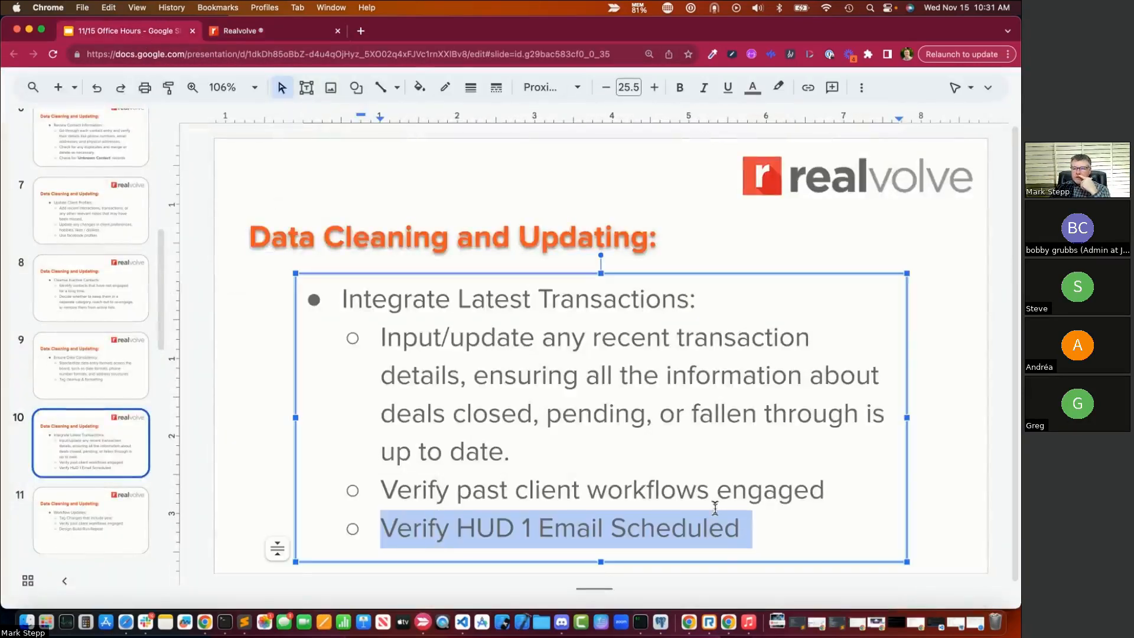
left_click_drag(381, 490, 837, 495)
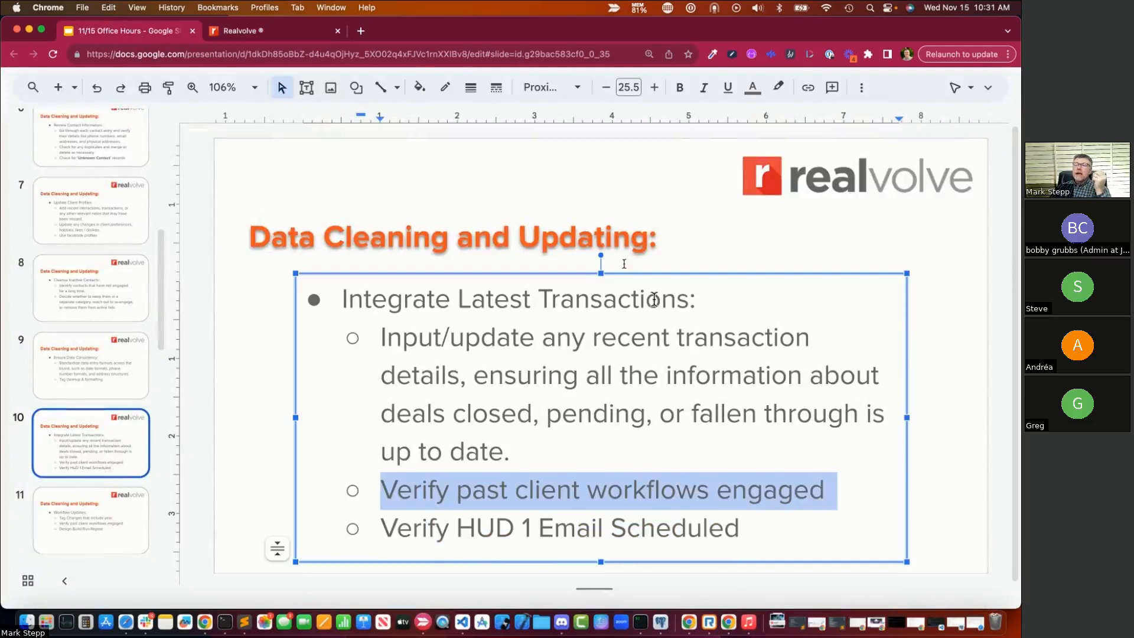
- Switch back to Realvolve and look through the seller, buyer and agent roles among the 456 S Main transaction's people
left_click(284, 34)
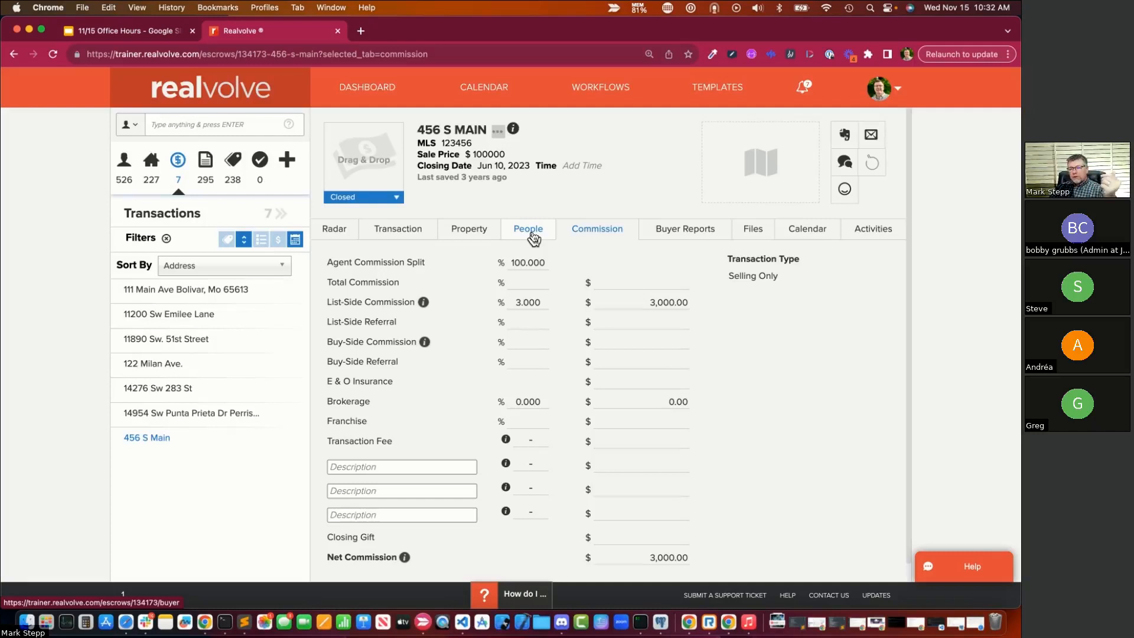
left_click(534, 236)
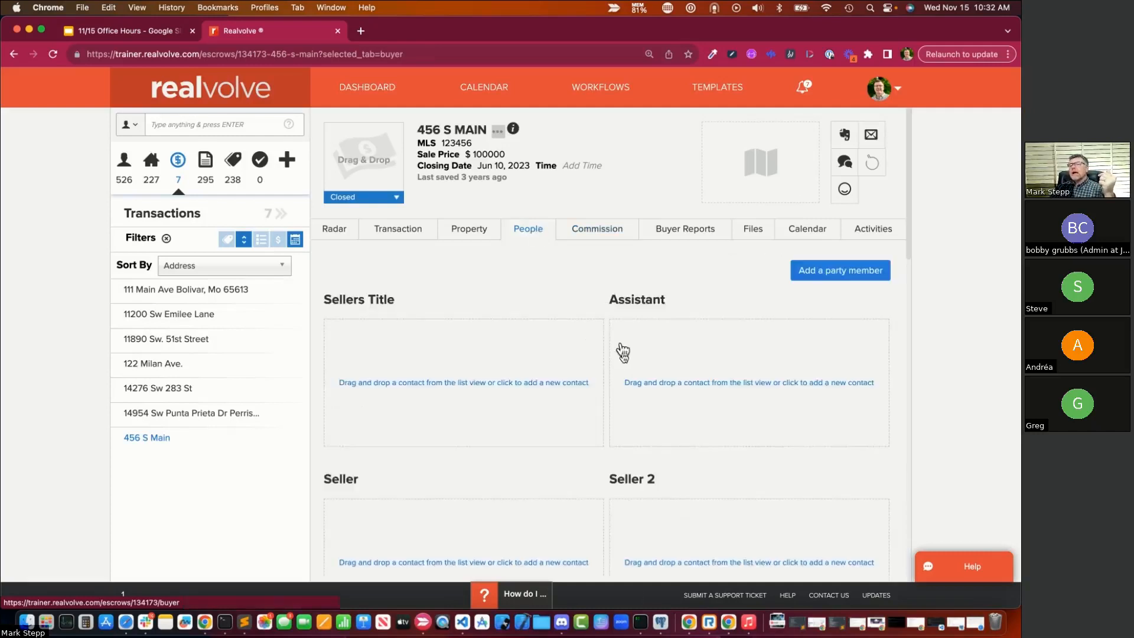
scroll(420, 469, "down", 4)
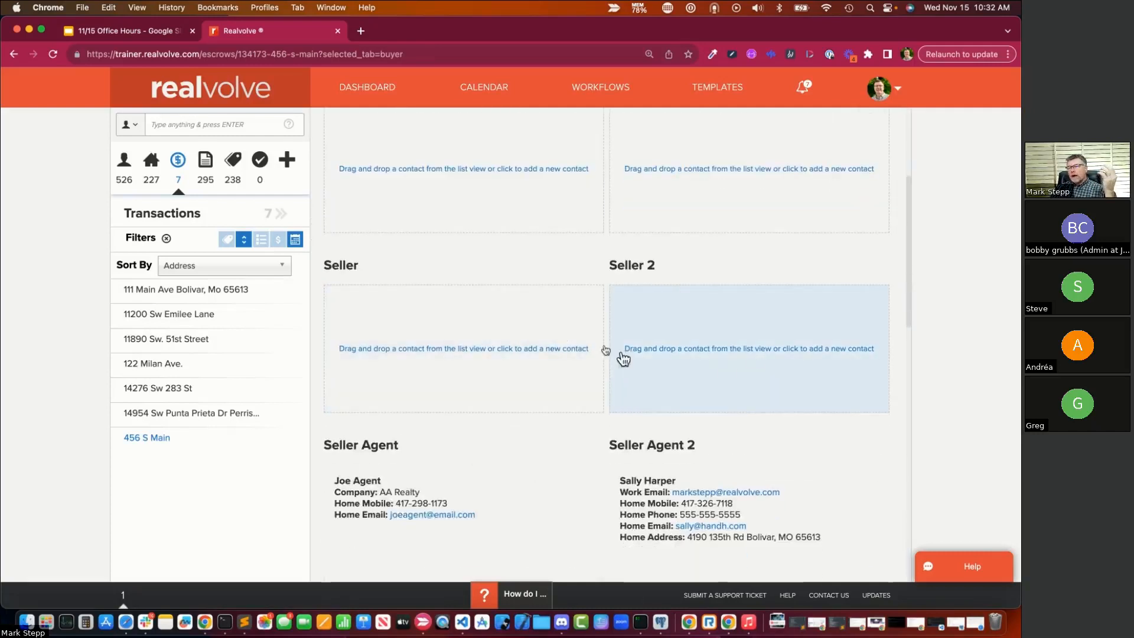
mouse_move(489, 480)
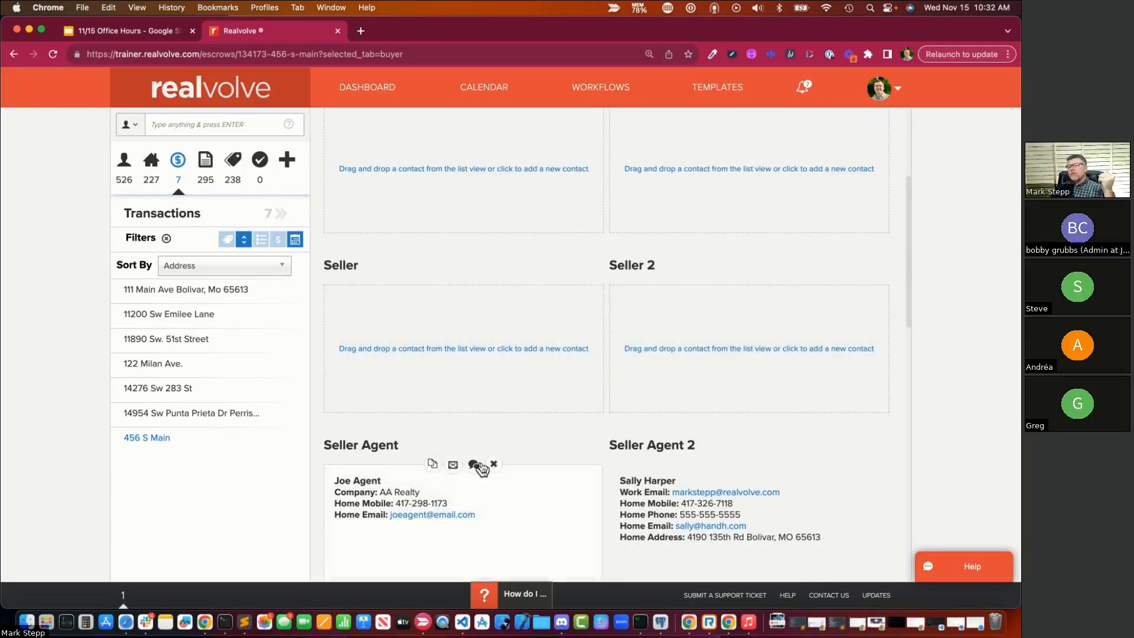
scroll(483, 469, "down", 8)
scroll(497, 331, "up", 8)
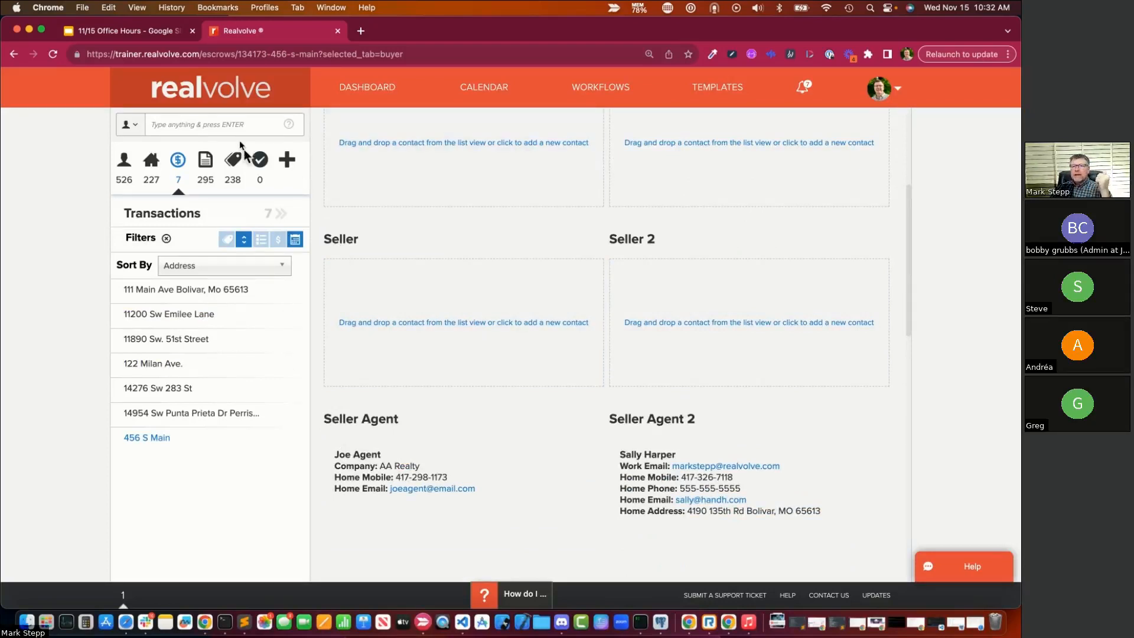
- Go back to the slides and highlight the "Verify HUD 1 Email Scheduled" line
left_click(145, 35)
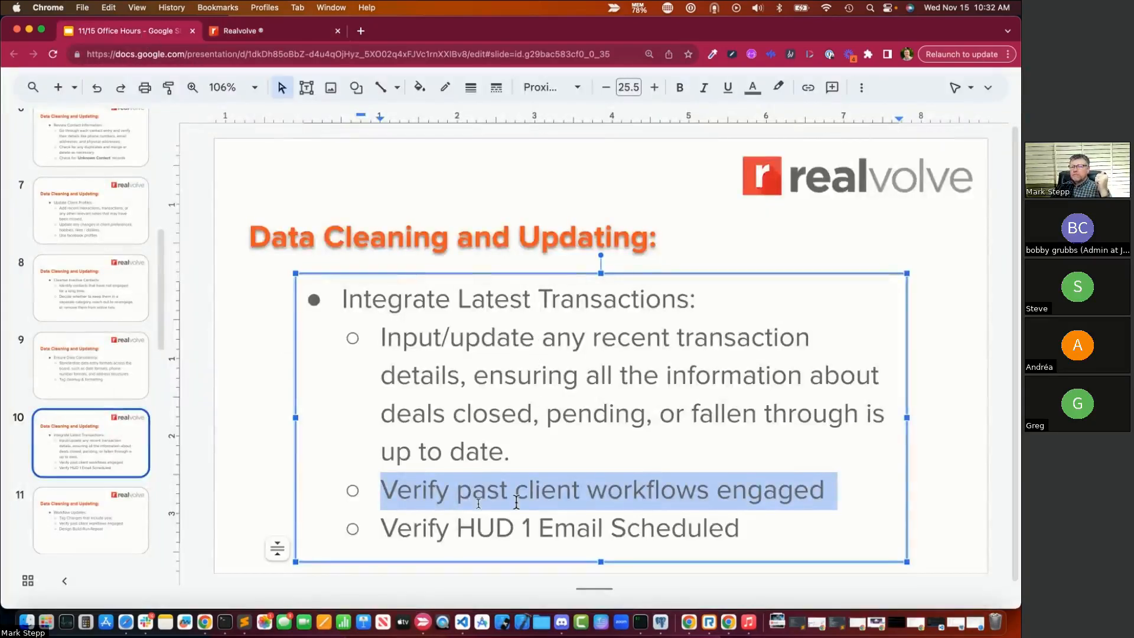
left_click_drag(382, 531, 759, 530)
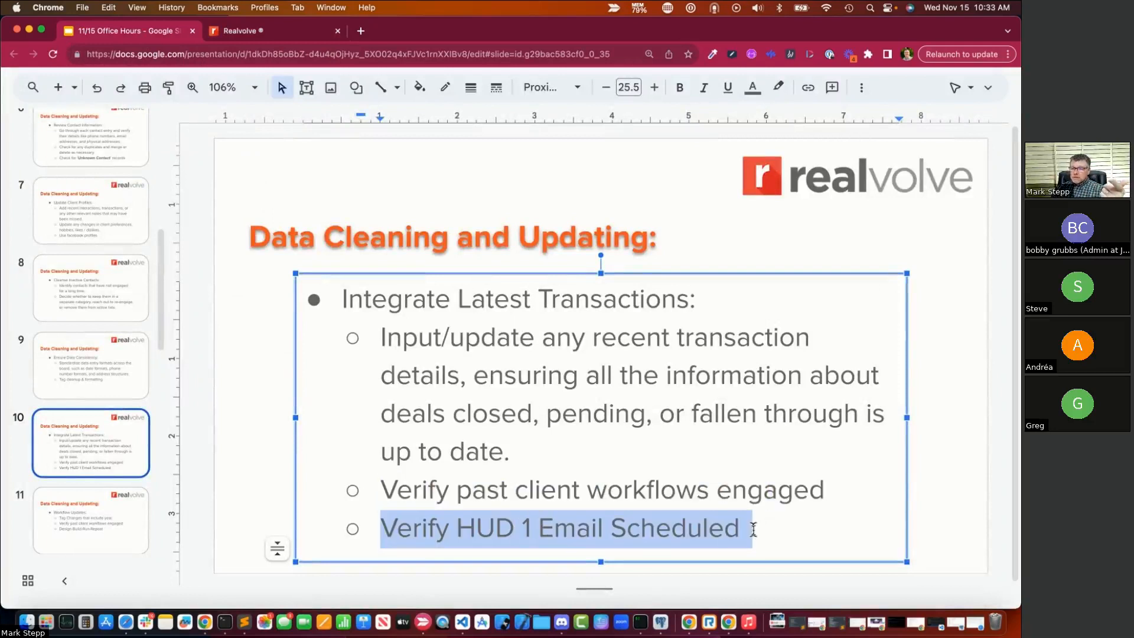
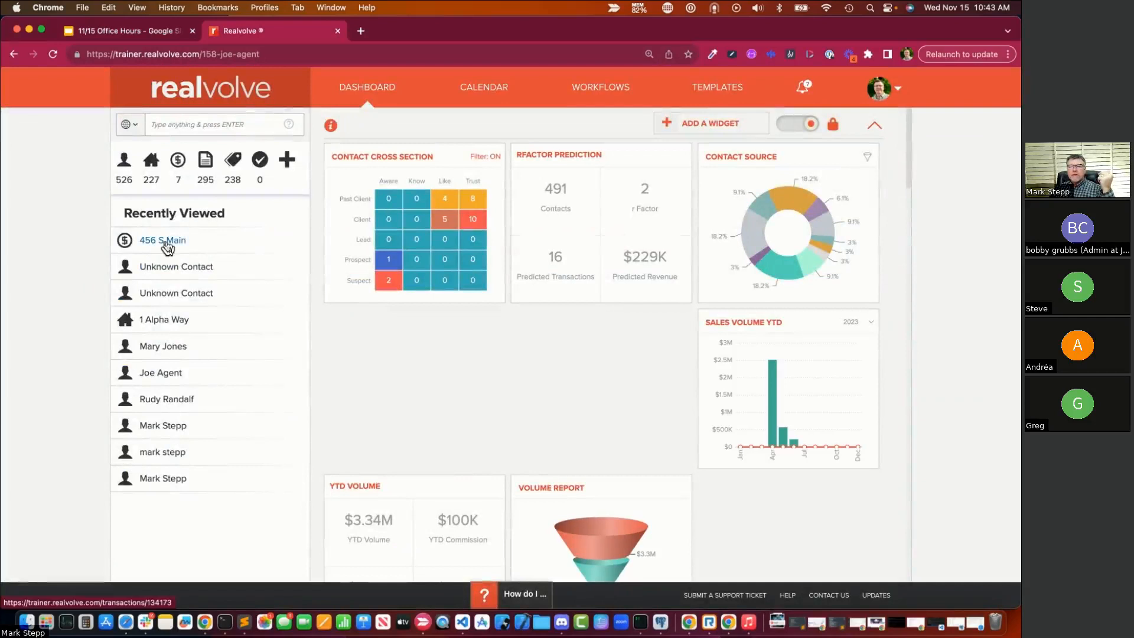
- Show the contacts list in Realvolve and open the second contact shaded in red
left_click(127, 169)
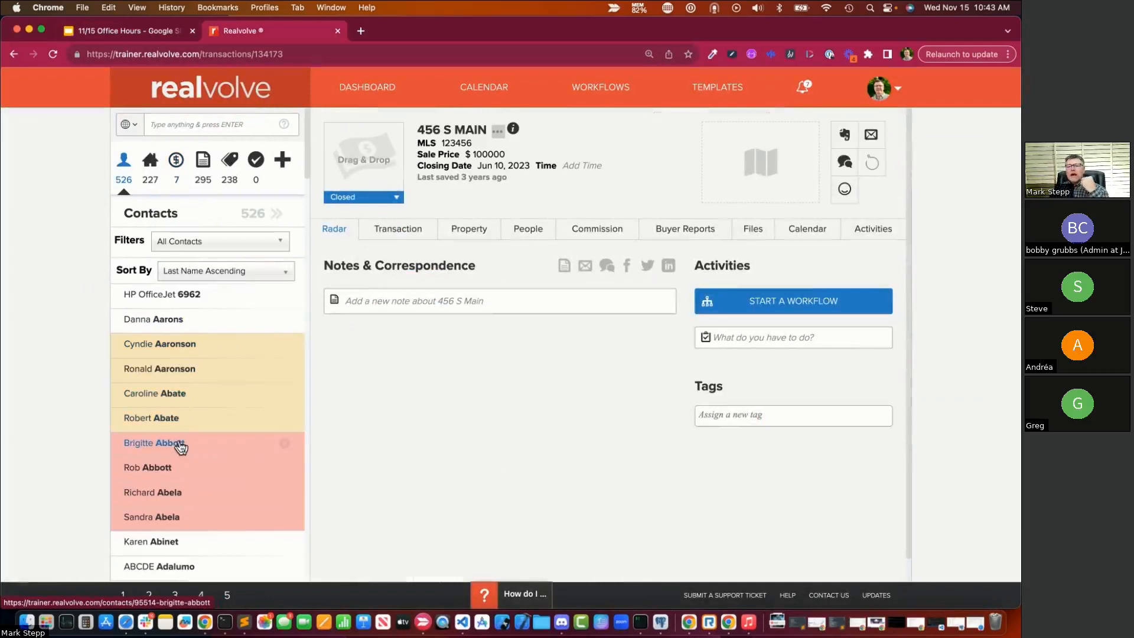
left_click(182, 469)
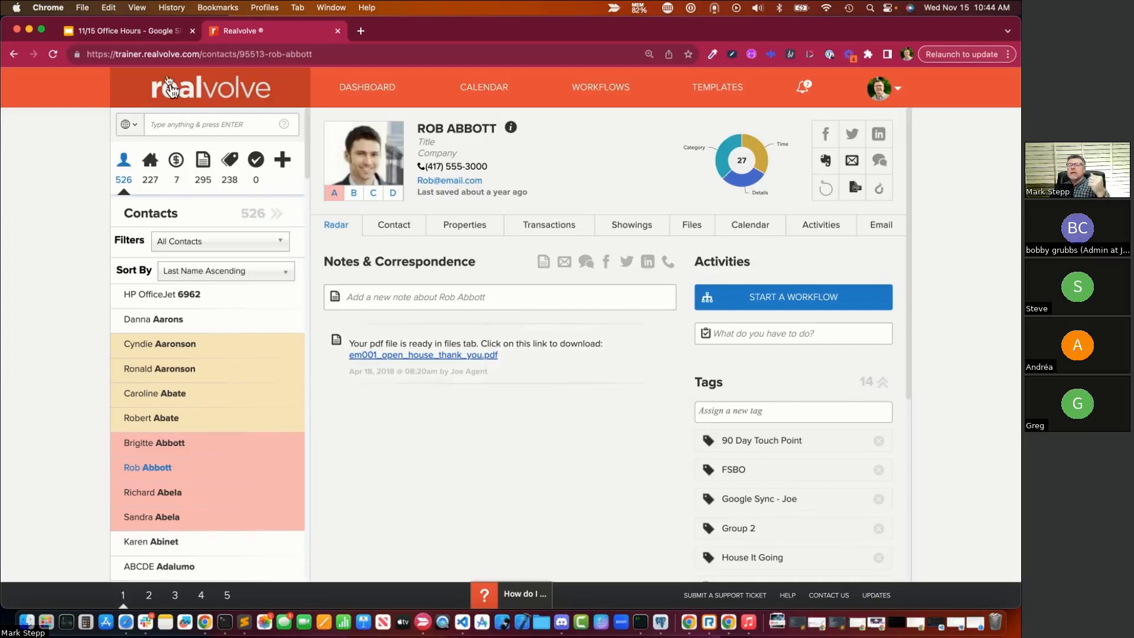
- Return to the "Segmentation of Contacts" slide and place the cursor in its title, followed by the Classification line
left_click(140, 34)
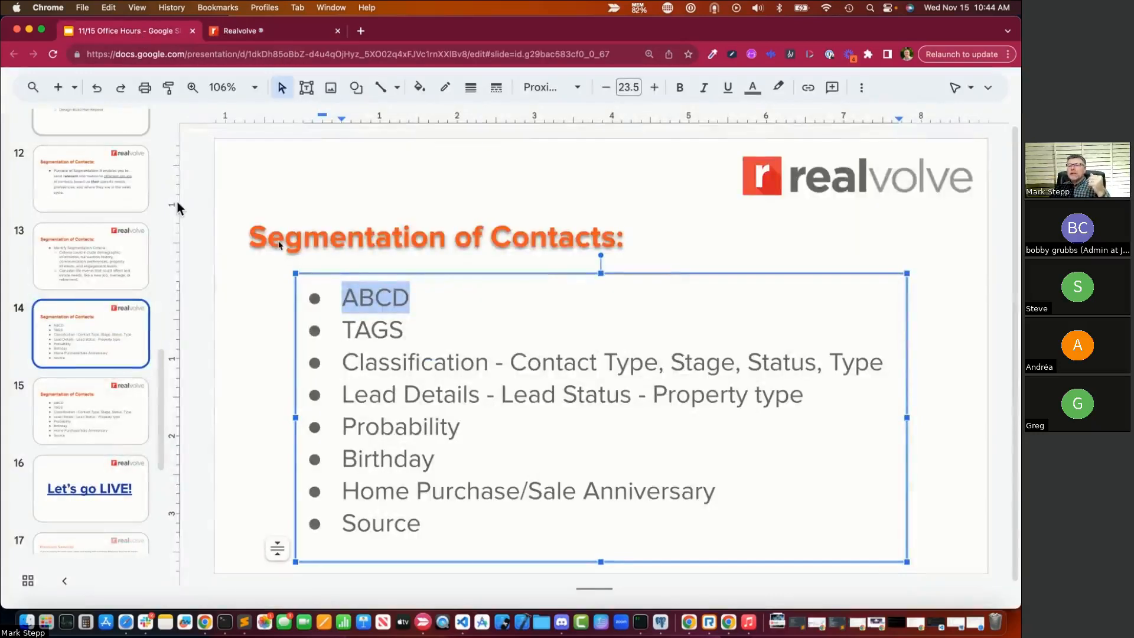
left_click(412, 233)
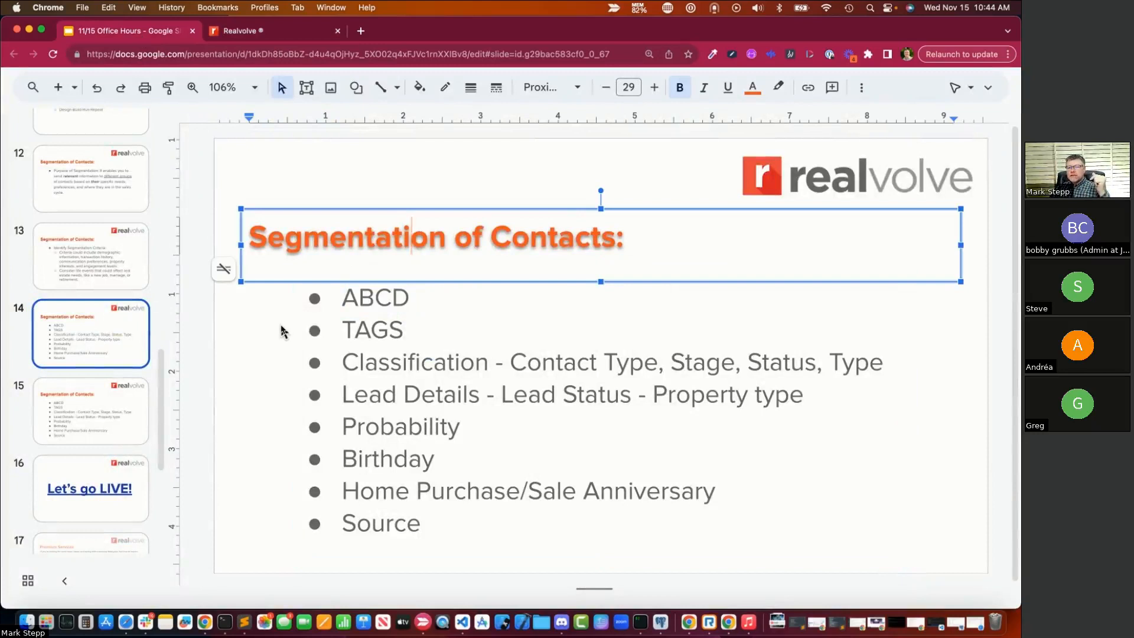
left_click(369, 362)
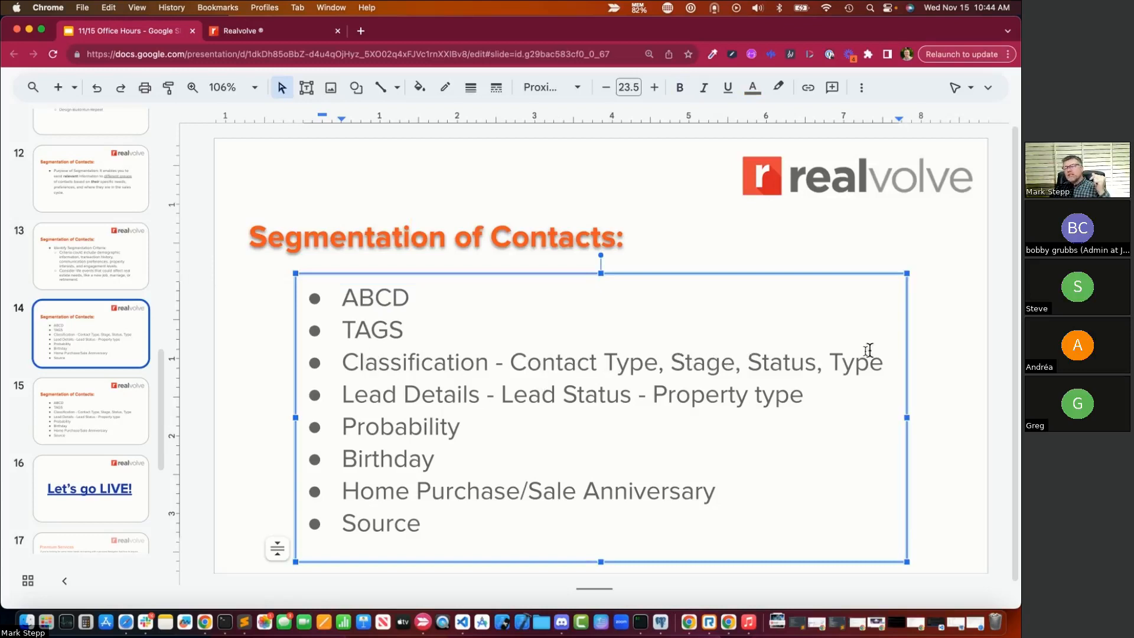
- Switch to Realvolve and show the open contact's contact details with the Classifications section expanded
left_click(261, 33)
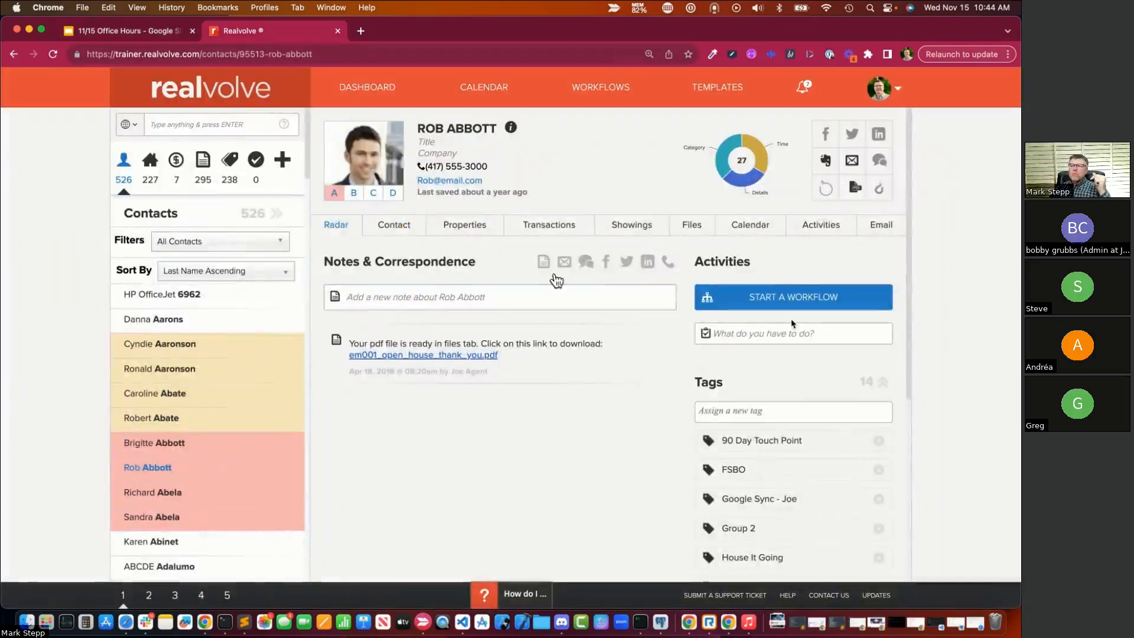
left_click(406, 236)
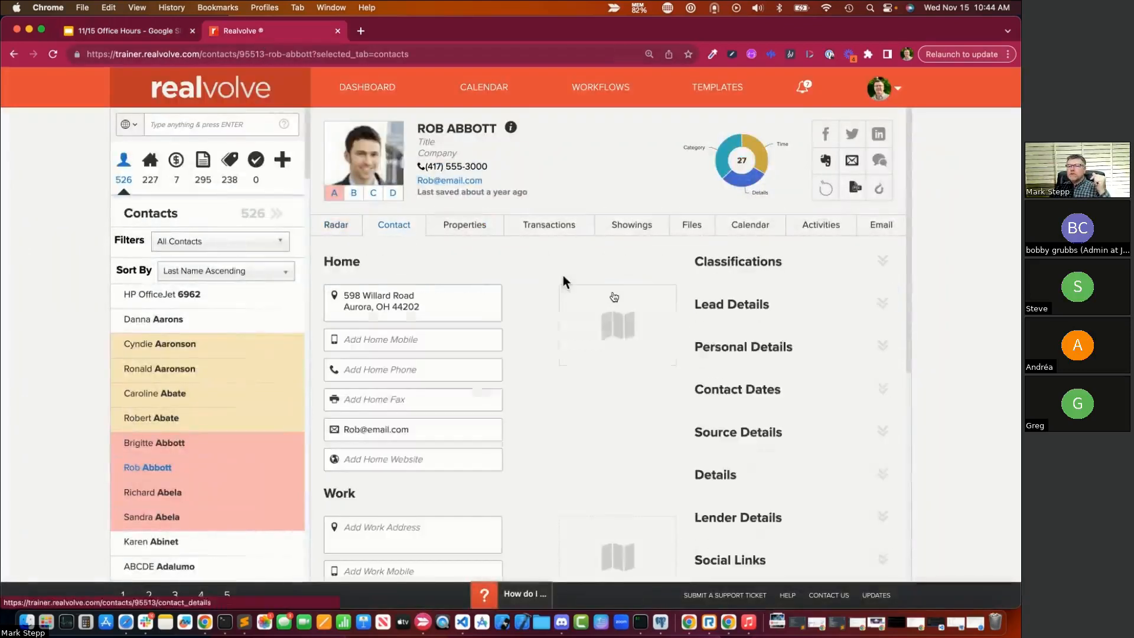
left_click(884, 263)
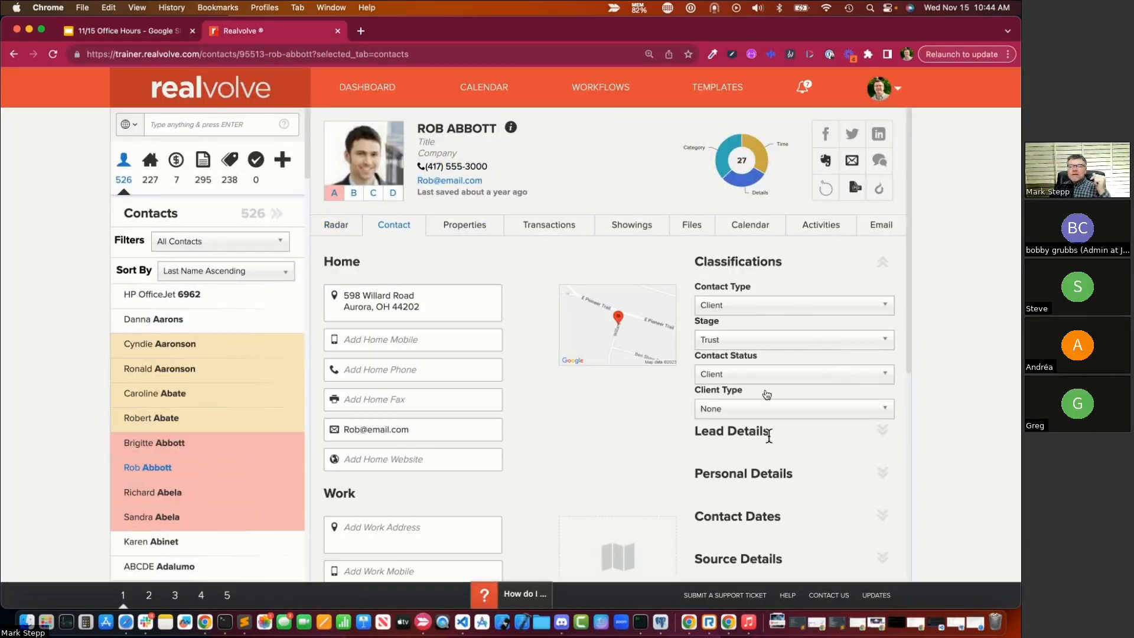
- Look through the available Contact Type, Stage and Contact Status options in the contact's Classifications
left_click(744, 309)
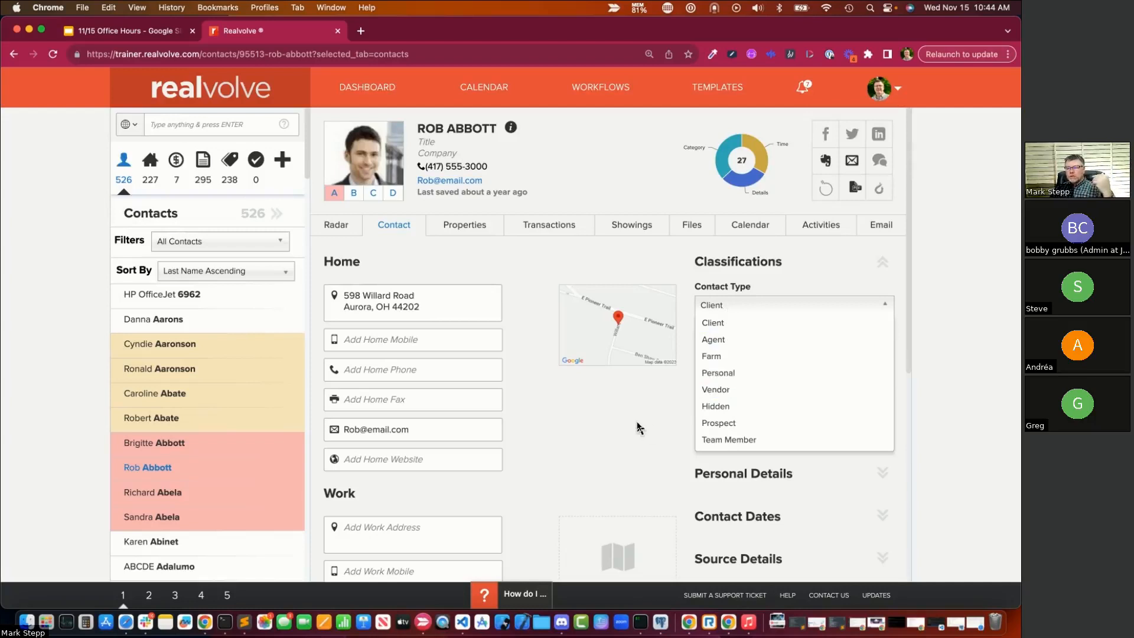
left_click(645, 444)
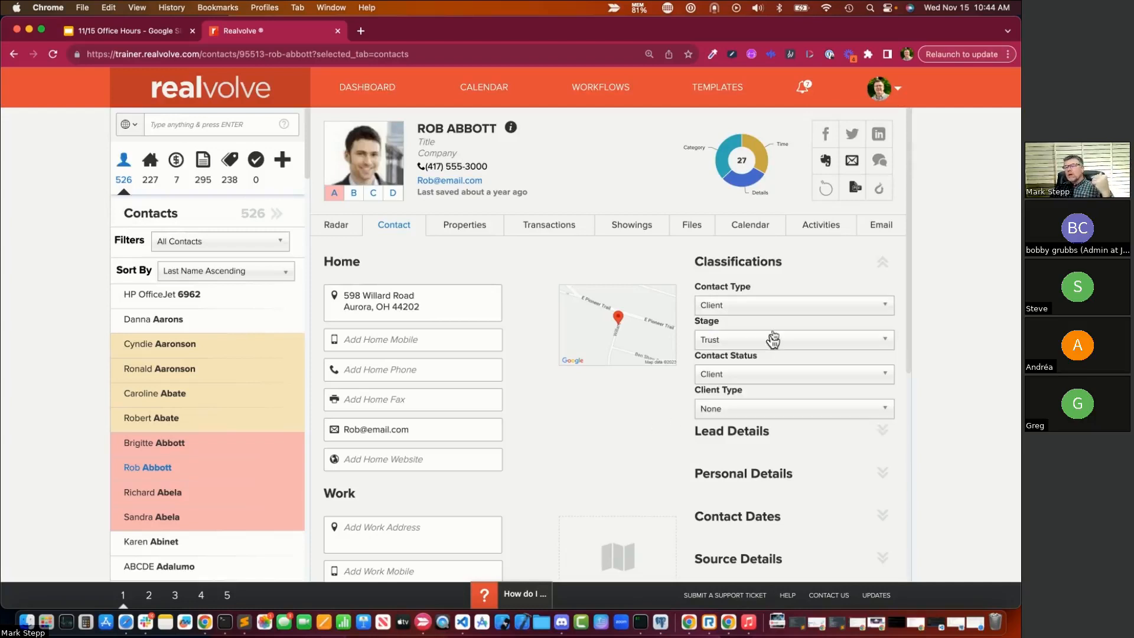
left_click(742, 346)
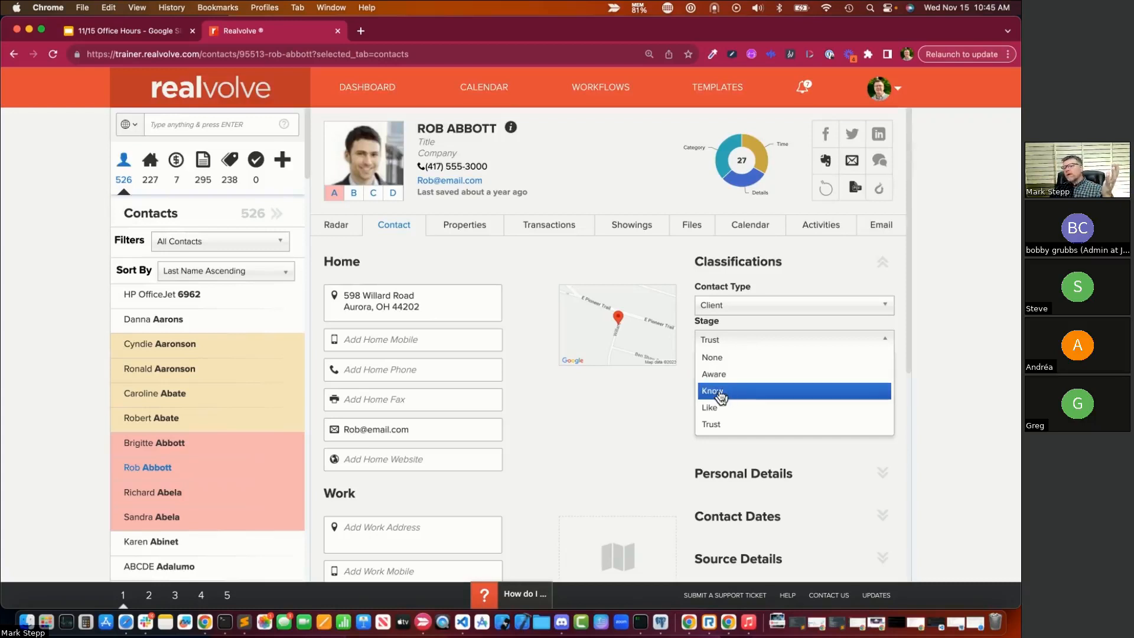
left_click(641, 399)
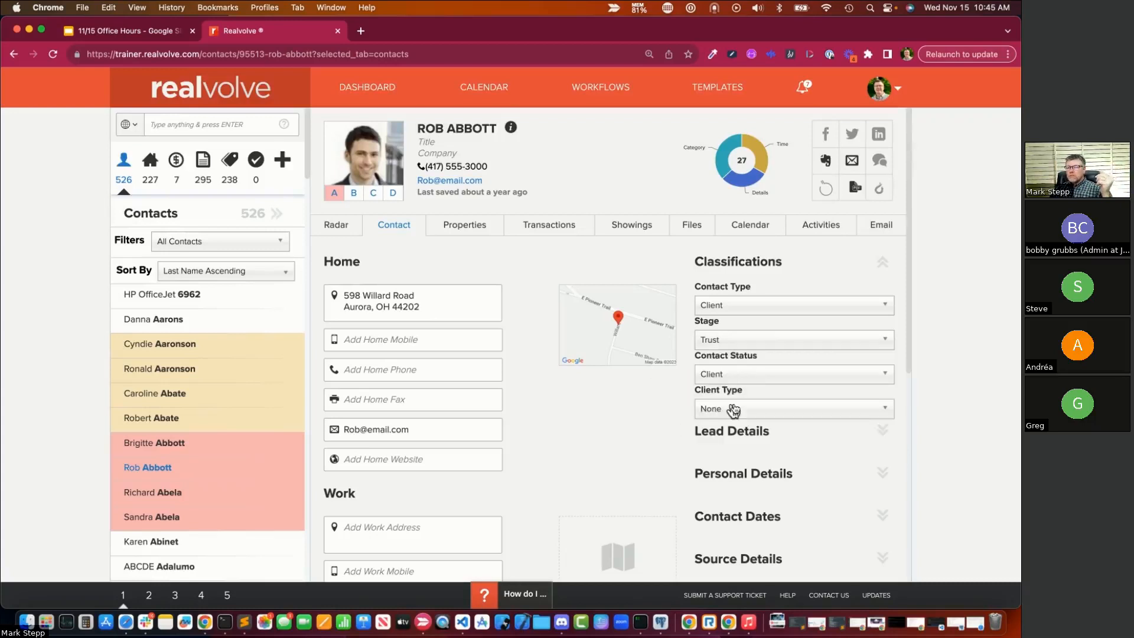
left_click(731, 376)
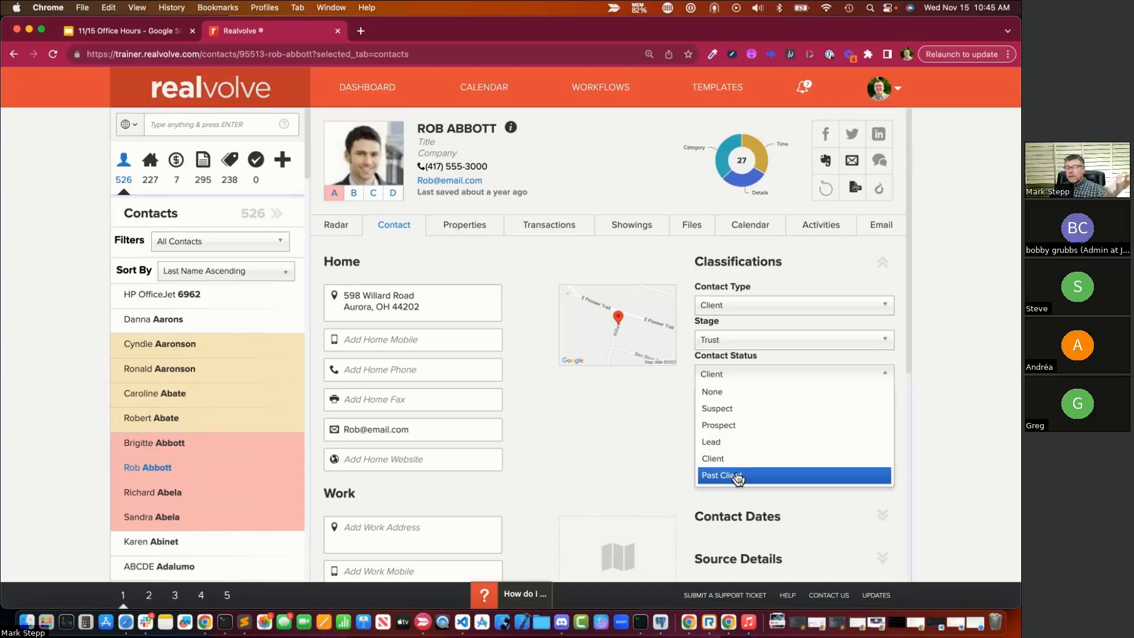
left_click(725, 361)
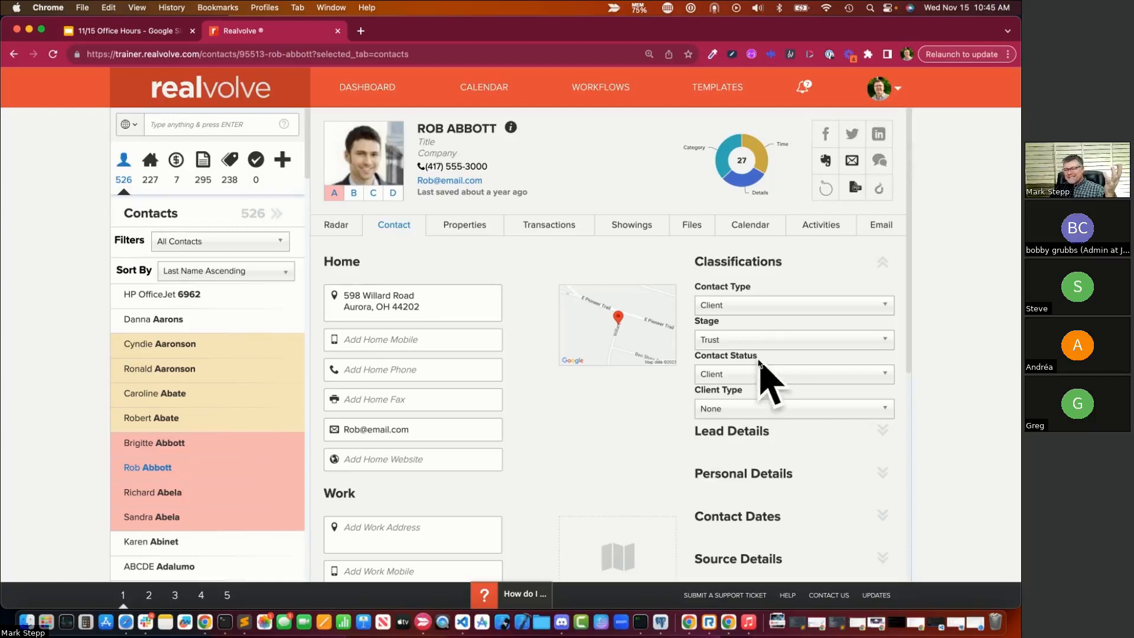
left_click(740, 378)
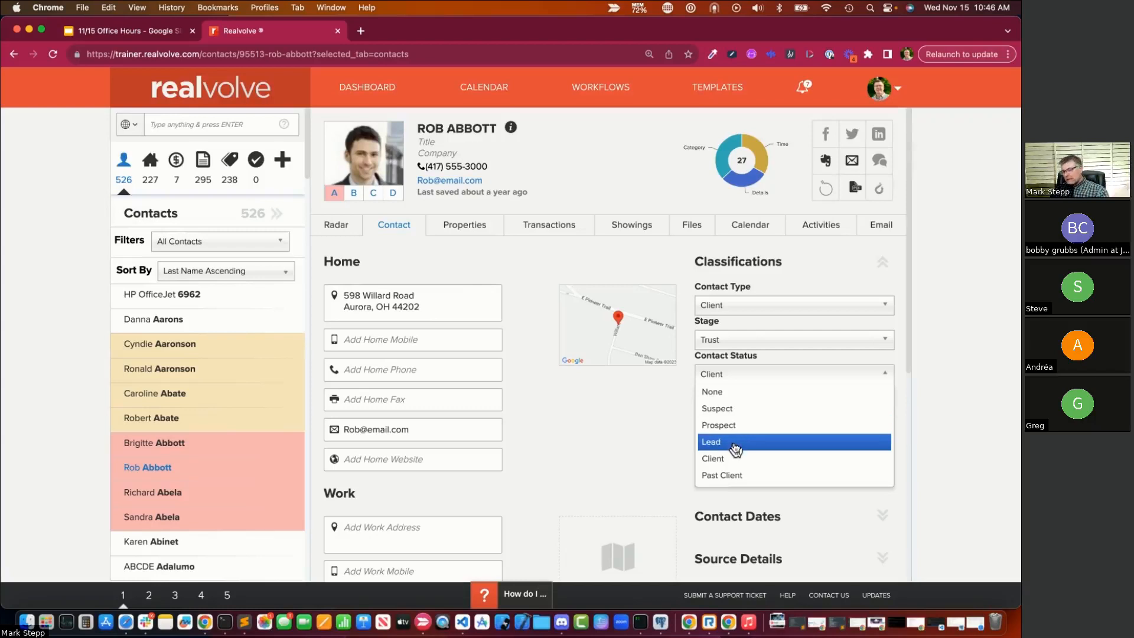
left_click(675, 445)
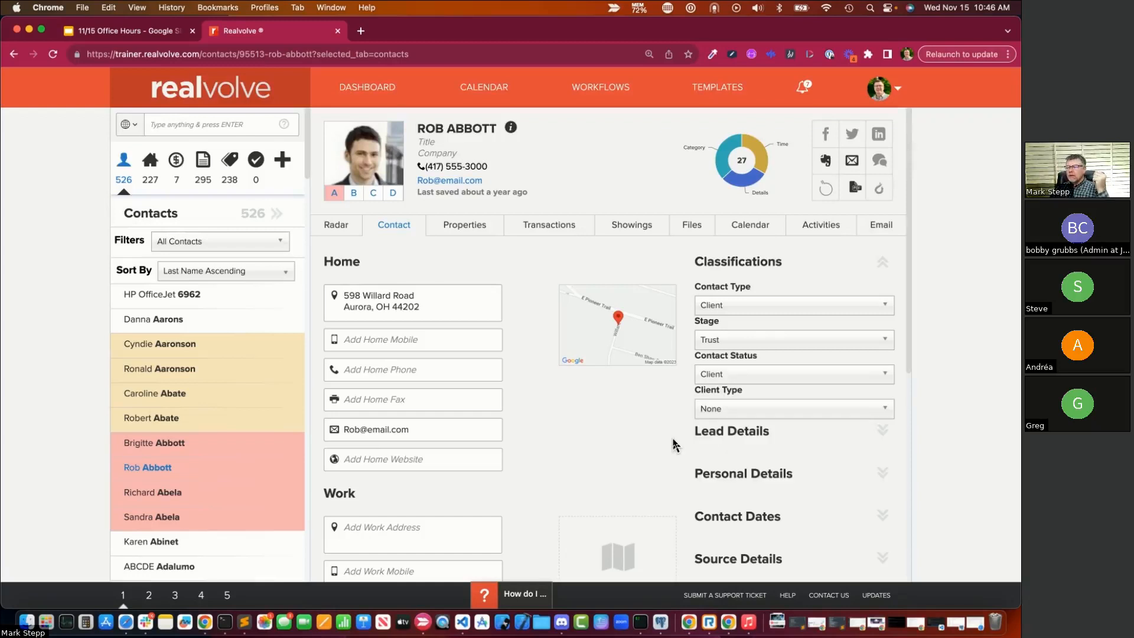
- Check the Lead Details line on the segmentation slide and expand the Lead Details section of the contact in Realvolve
left_click(136, 32)
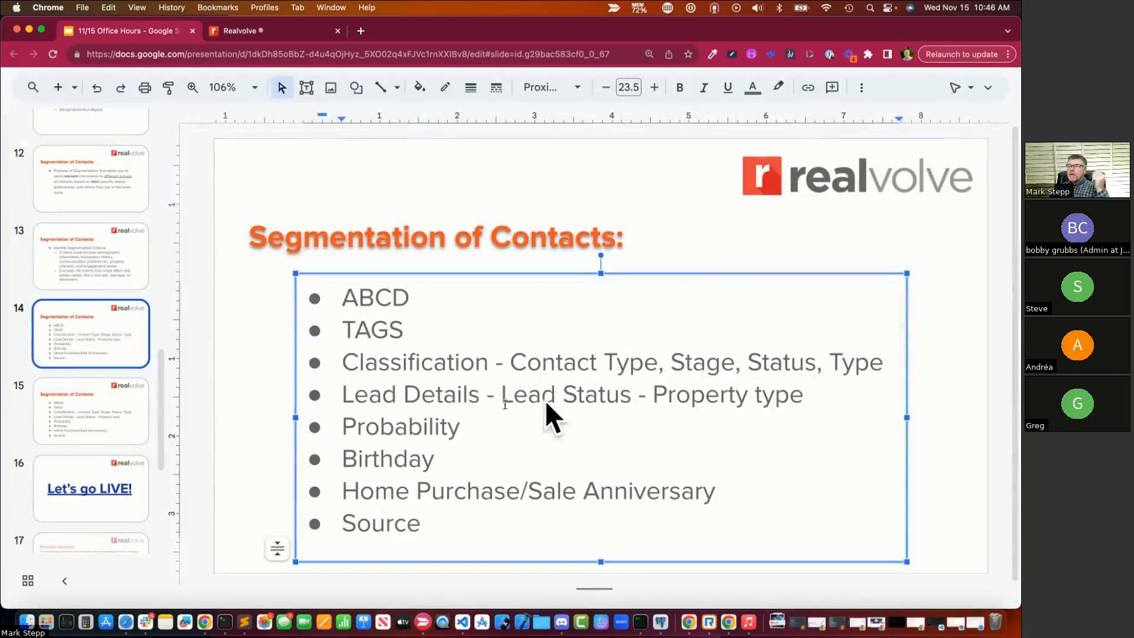
left_click(285, 32)
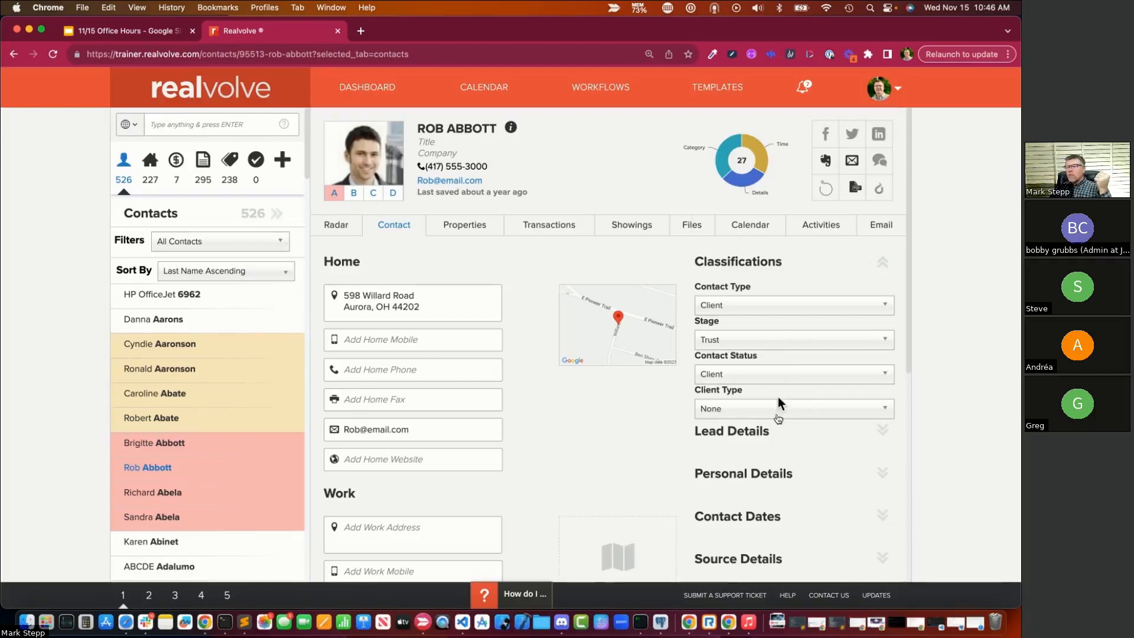
left_click(779, 437)
scroll(759, 428, "down", 3)
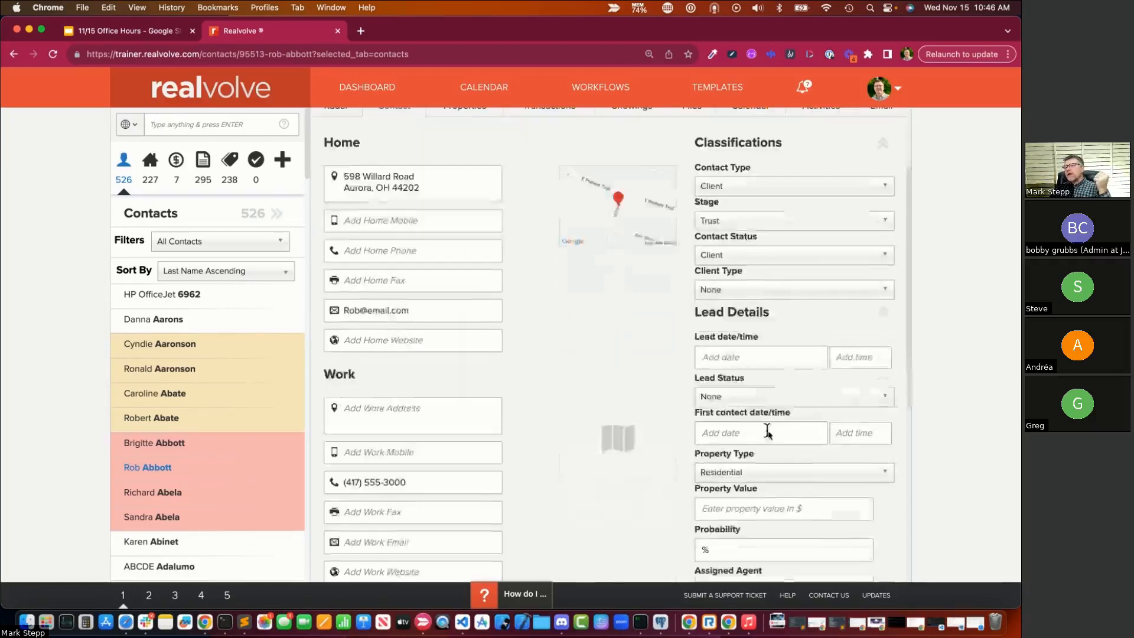
left_click(762, 316)
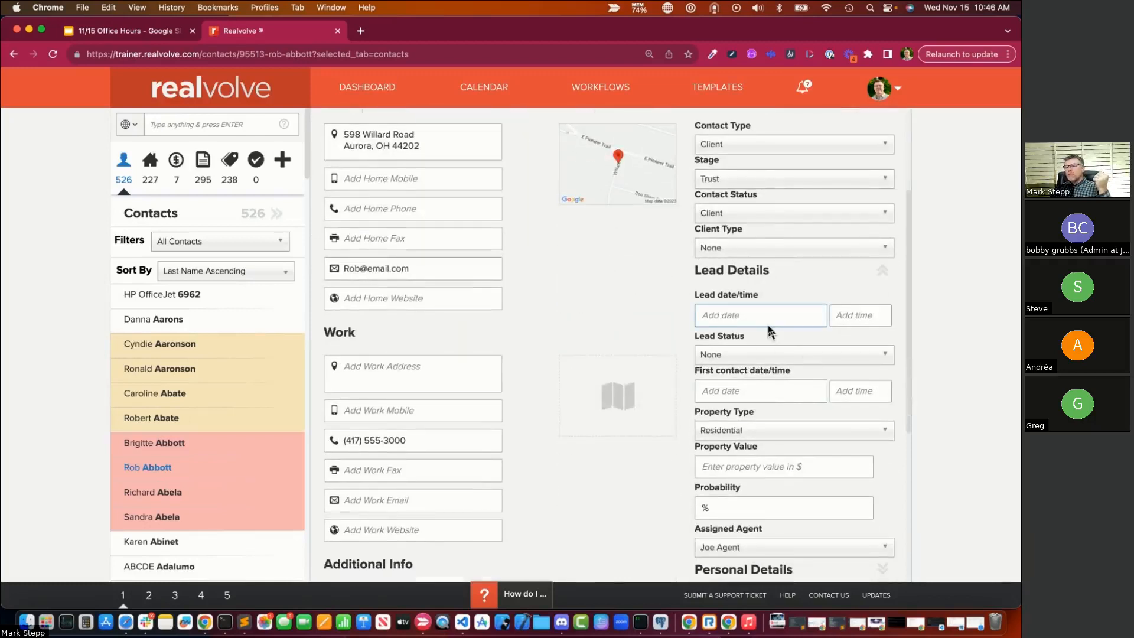
scroll(767, 330, "down", 1)
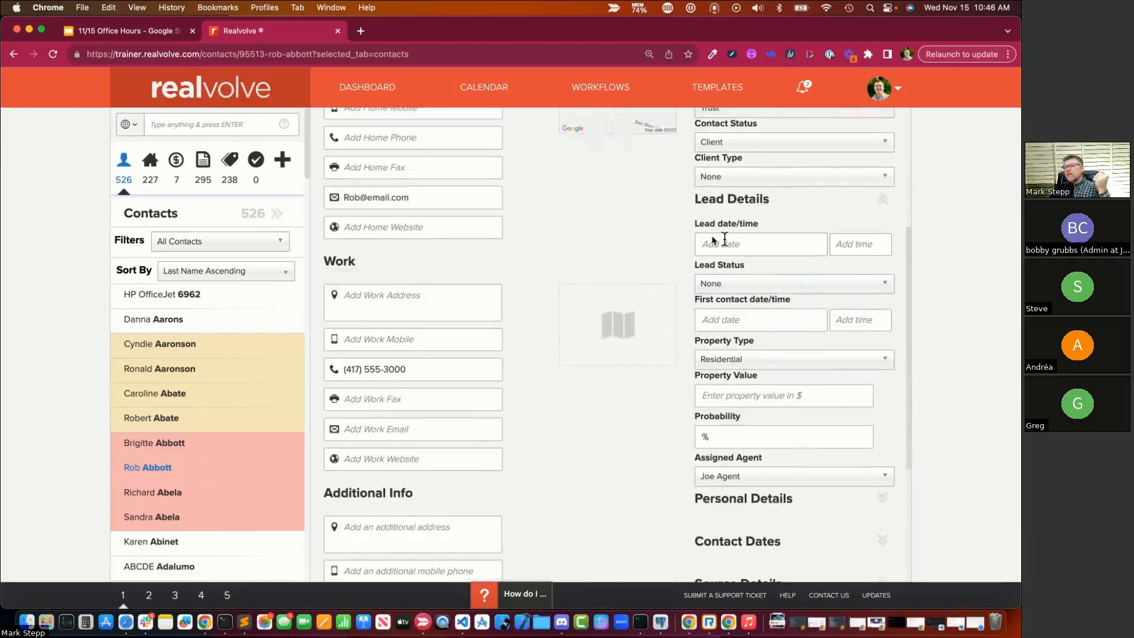
- Try Contacted as the contact's Lead Status, set it to Closed Won instead, and look over the remaining detail sections
left_click(749, 288)
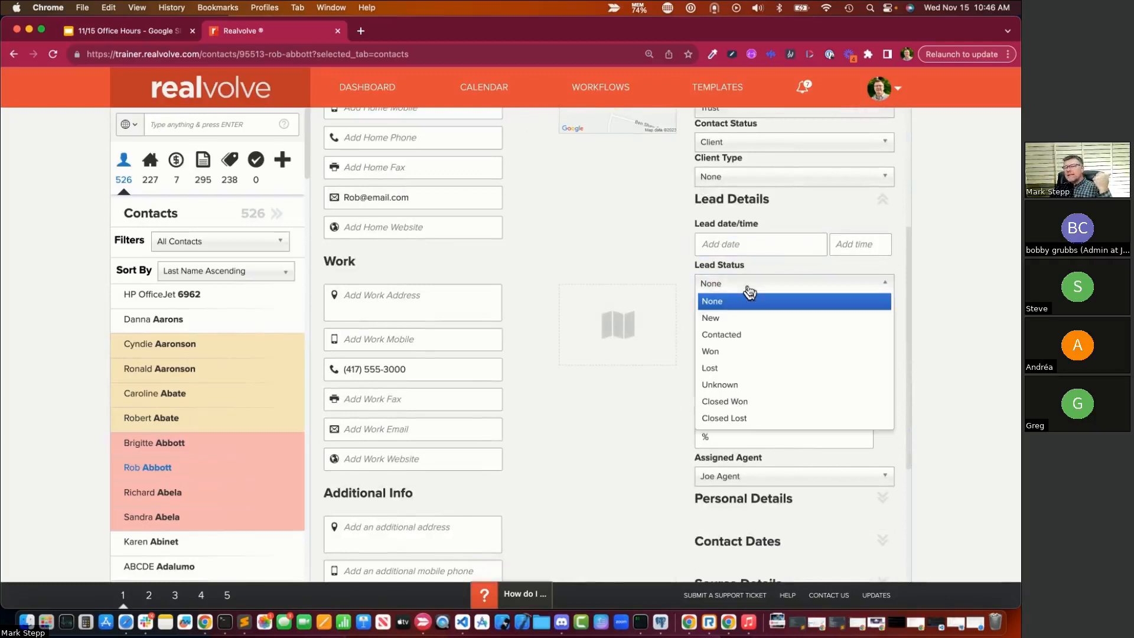
left_click(767, 342)
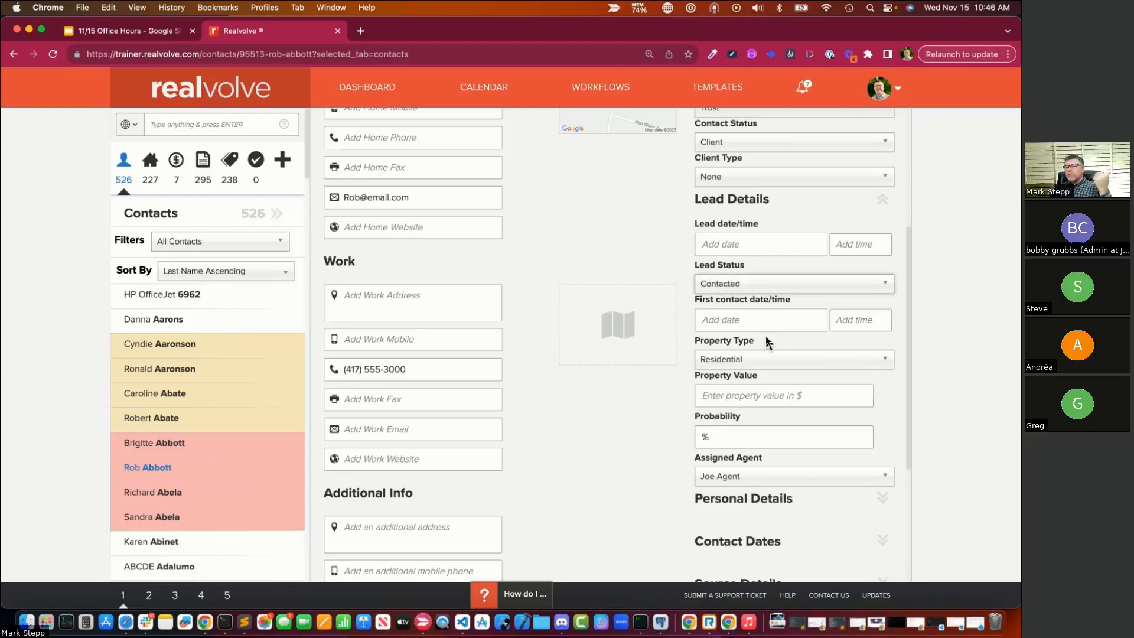
left_click(762, 288)
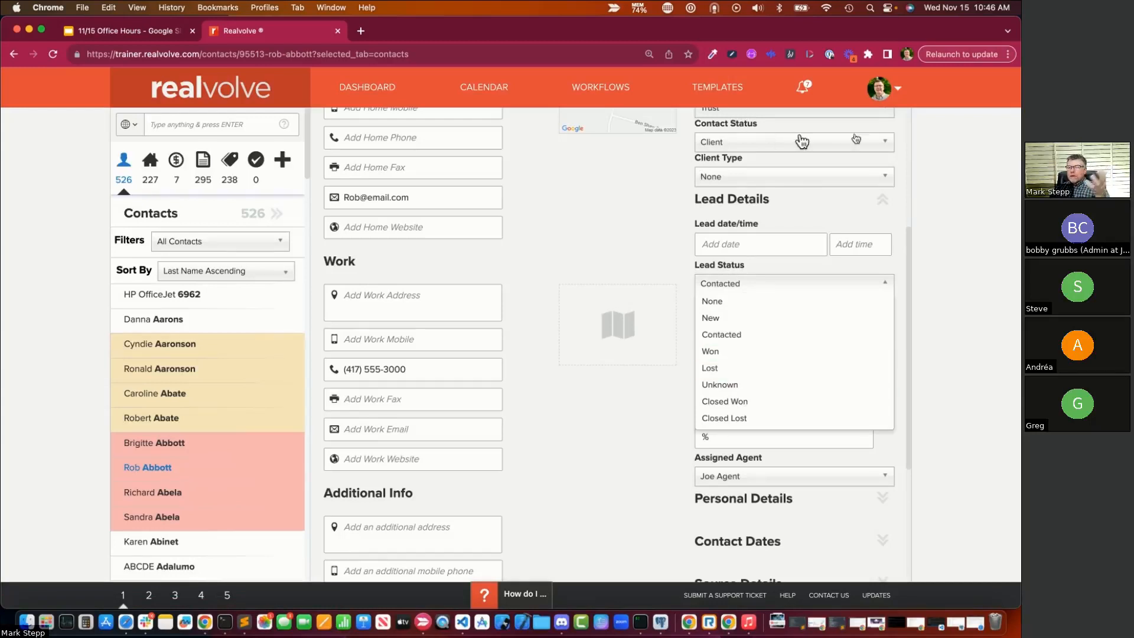
left_click(749, 402)
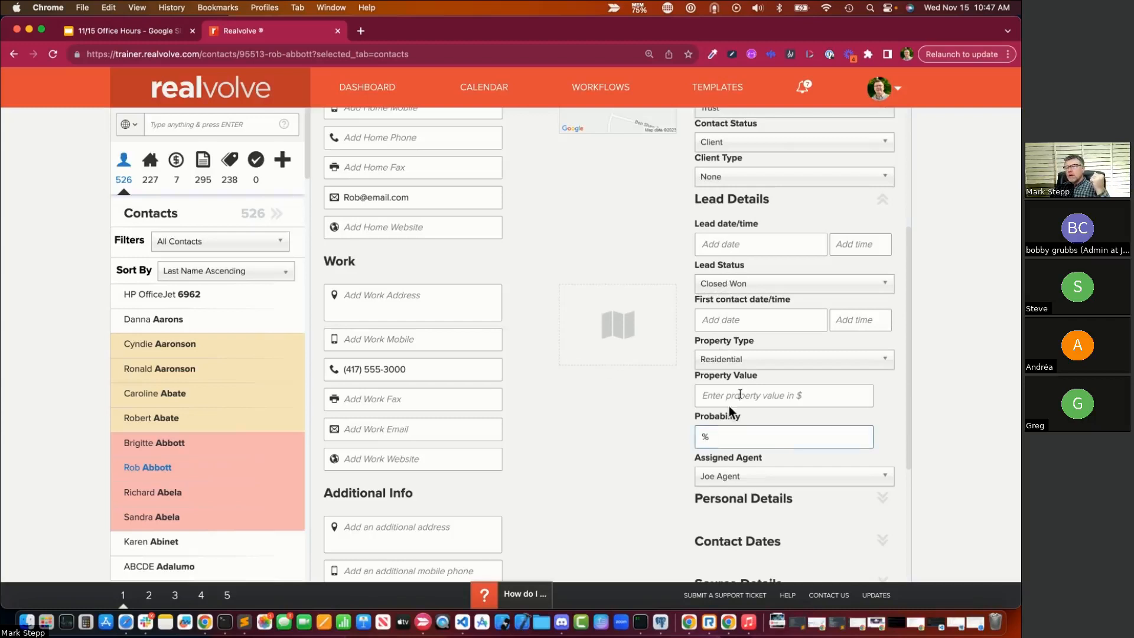
scroll(761, 431, "down", 5)
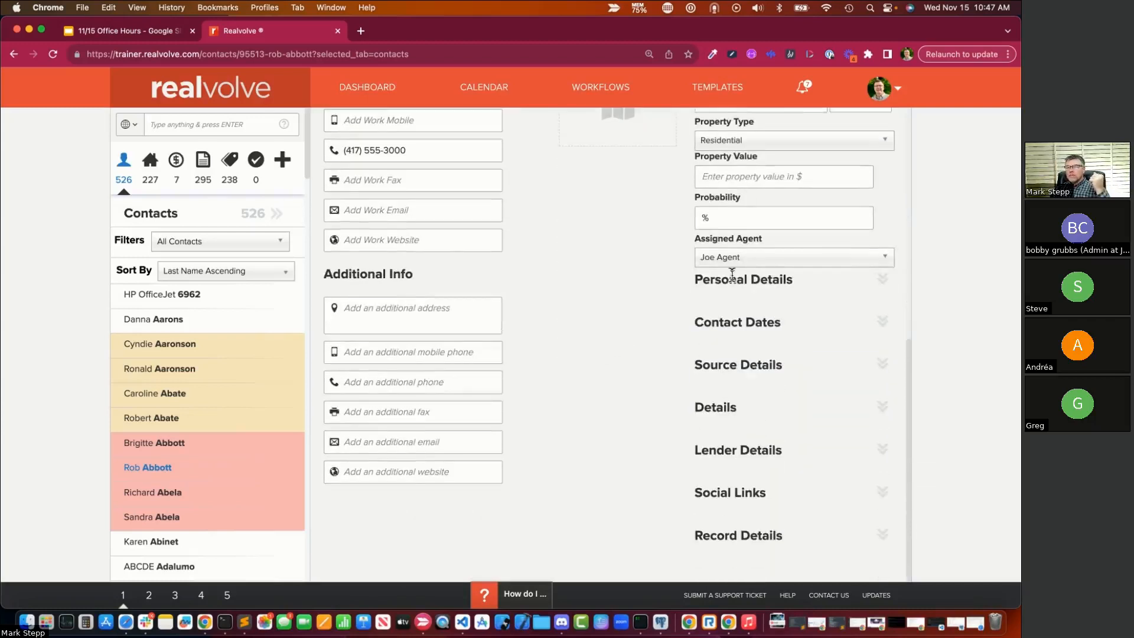
scroll(732, 273, "up", 3)
scroll(732, 273, "up", 4)
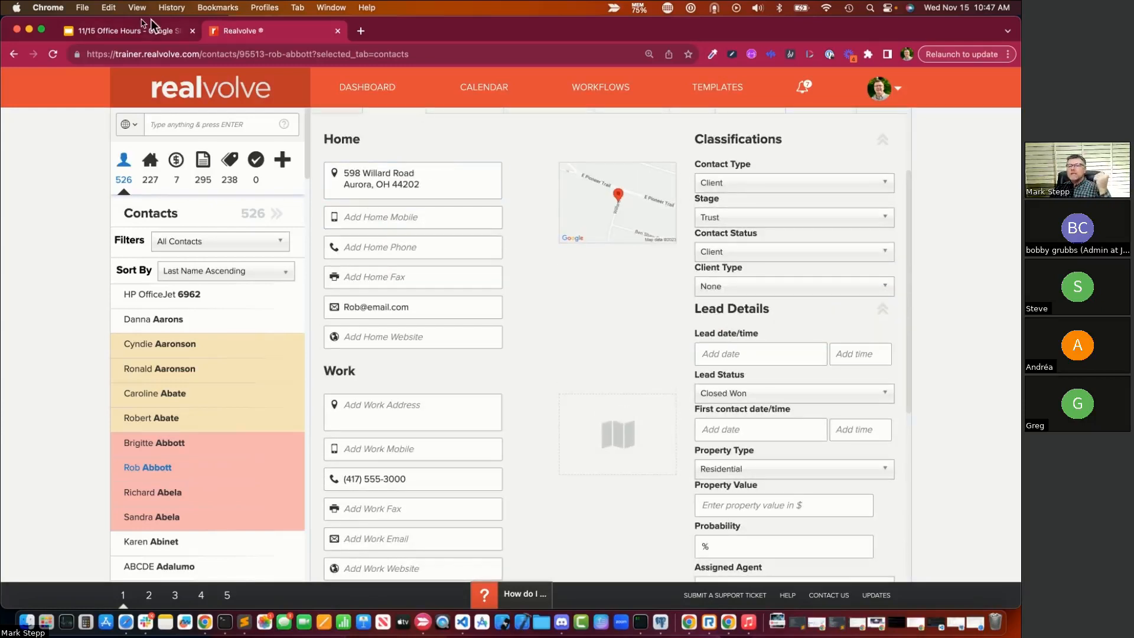
- Go back to the presentation and delete slide 15, the duplicate "Segmentation of Contacts" slide
left_click(126, 31)
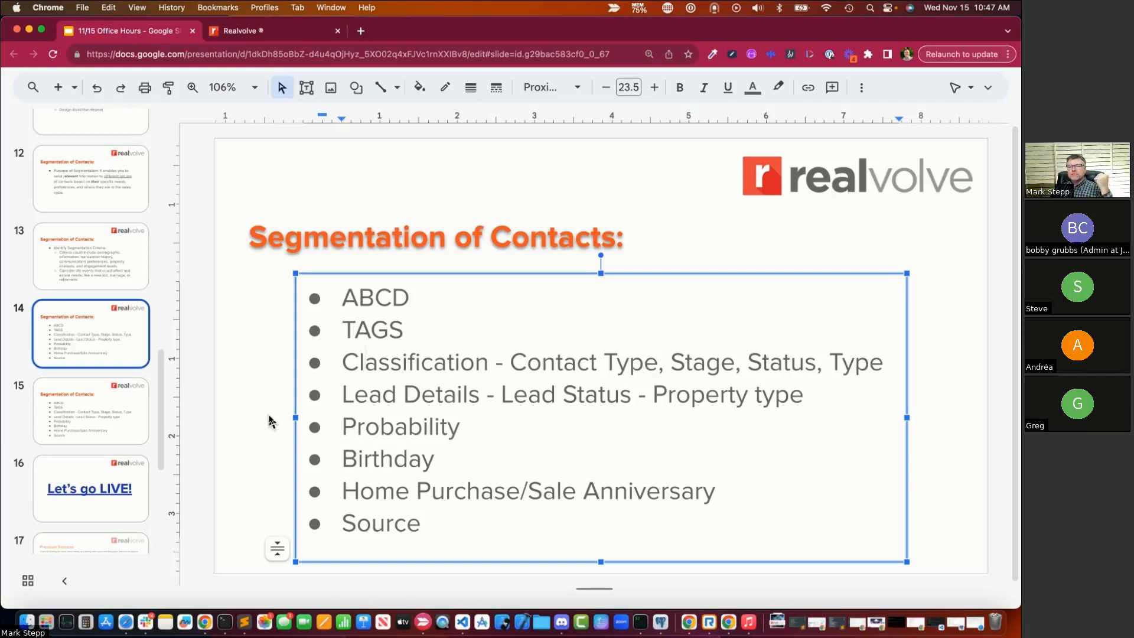
left_click(63, 428)
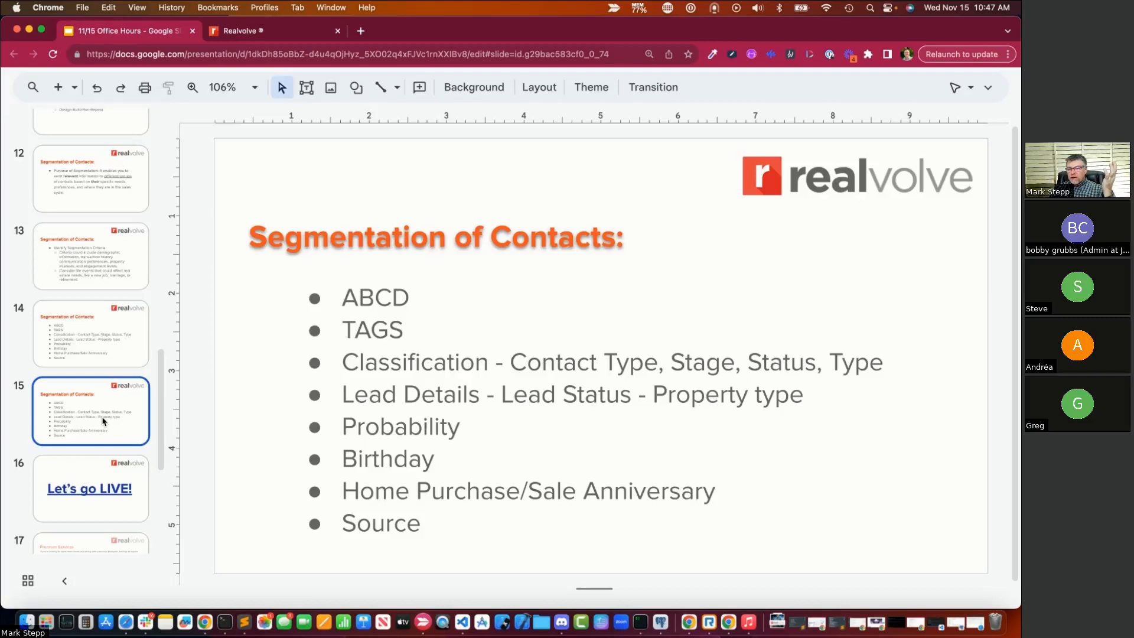
key("Delete")
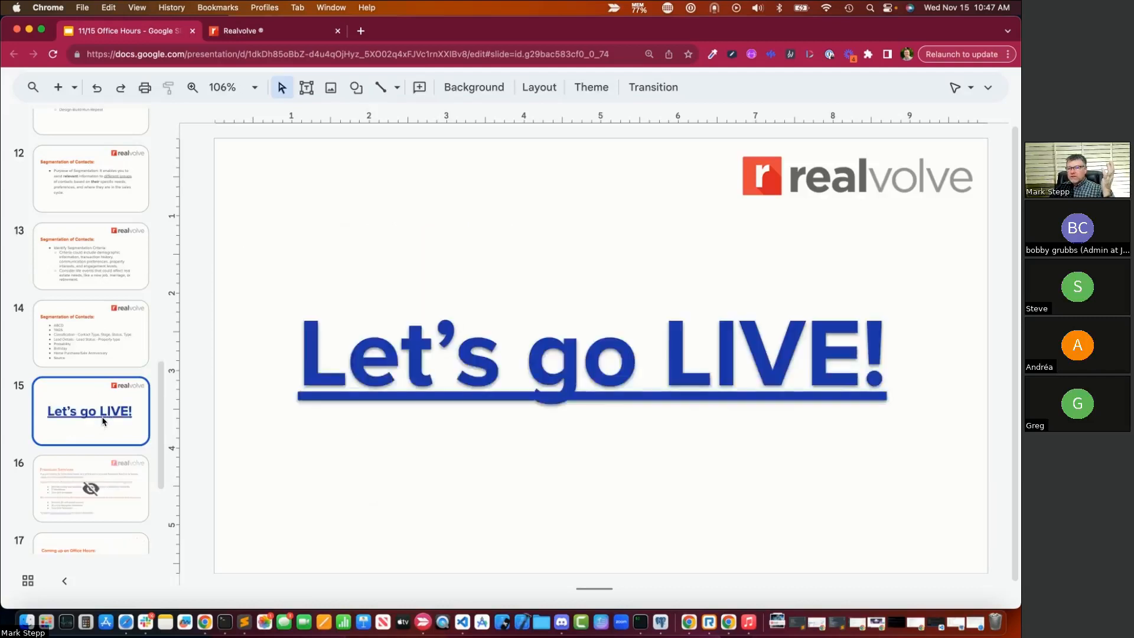
- Switch to Realvolve and open the workflows area with its Workflow Editor
left_click(267, 34)
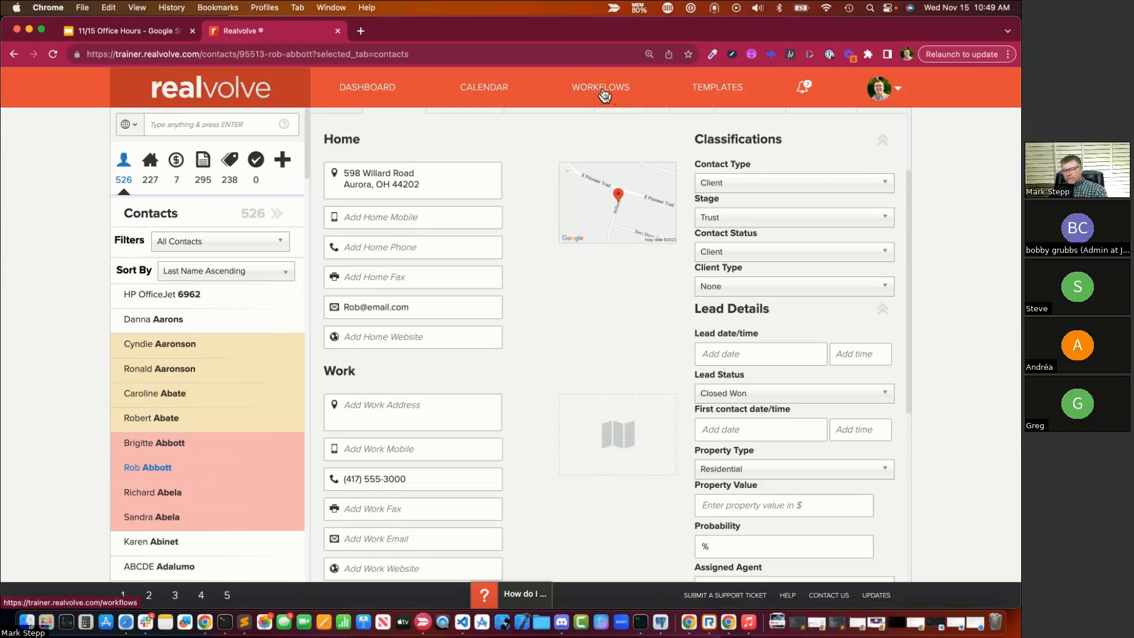
left_click(601, 94)
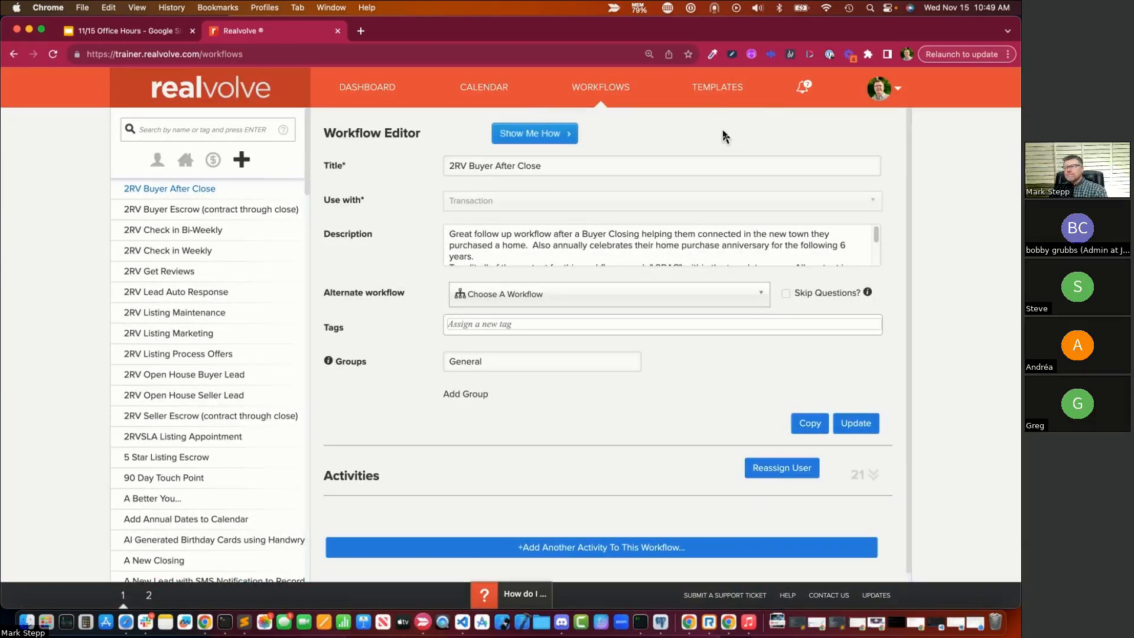
- Return to the presentation, show the "Coming up on Office Hours" slide and highlight "Stop Focusing on The Noise"
left_click(107, 34)
scroll(112, 505, "down", 5)
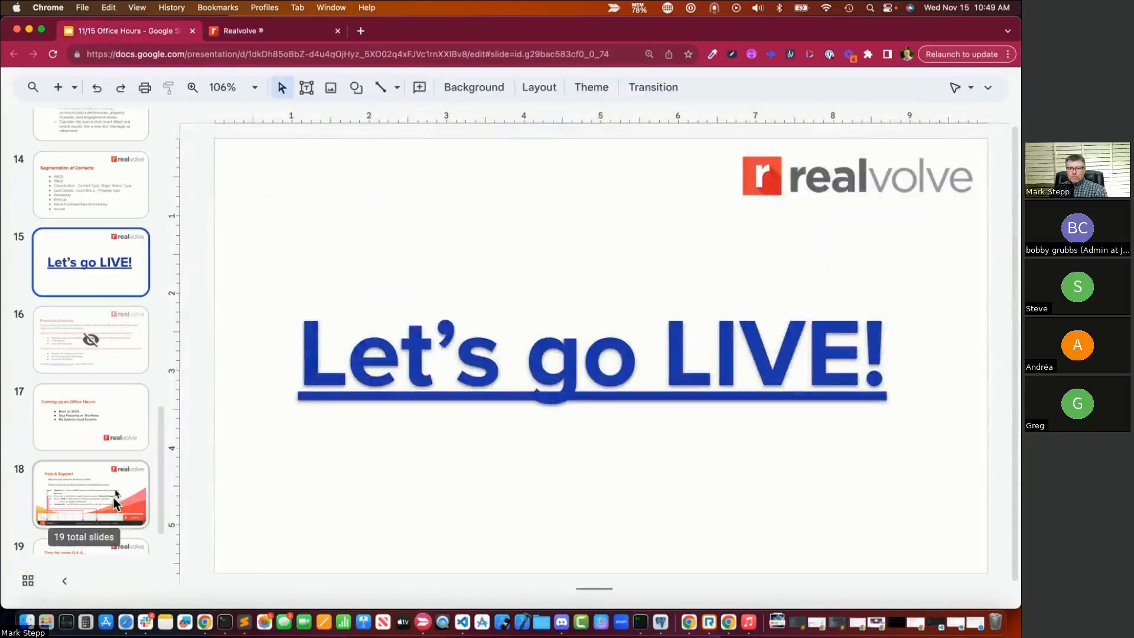
left_click(93, 418)
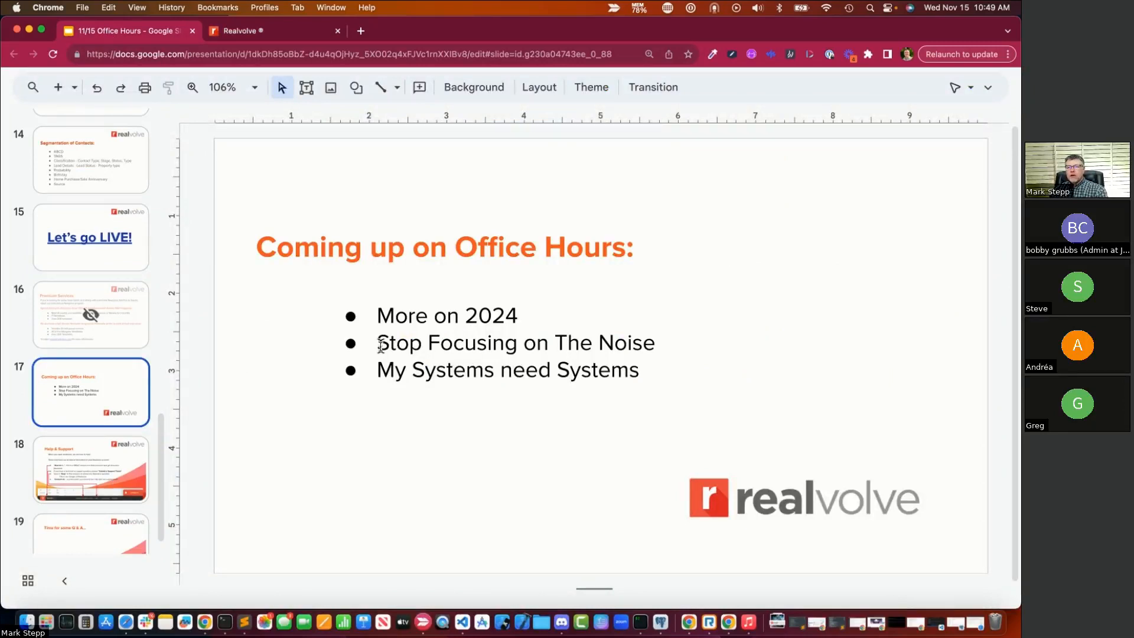
left_click_drag(381, 345, 652, 345)
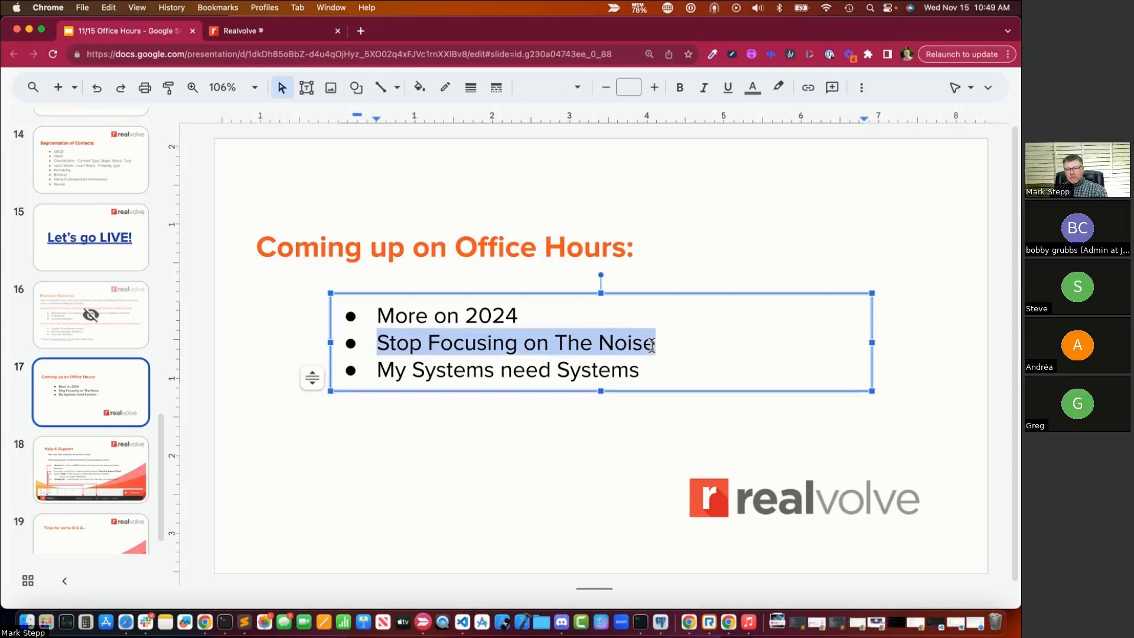
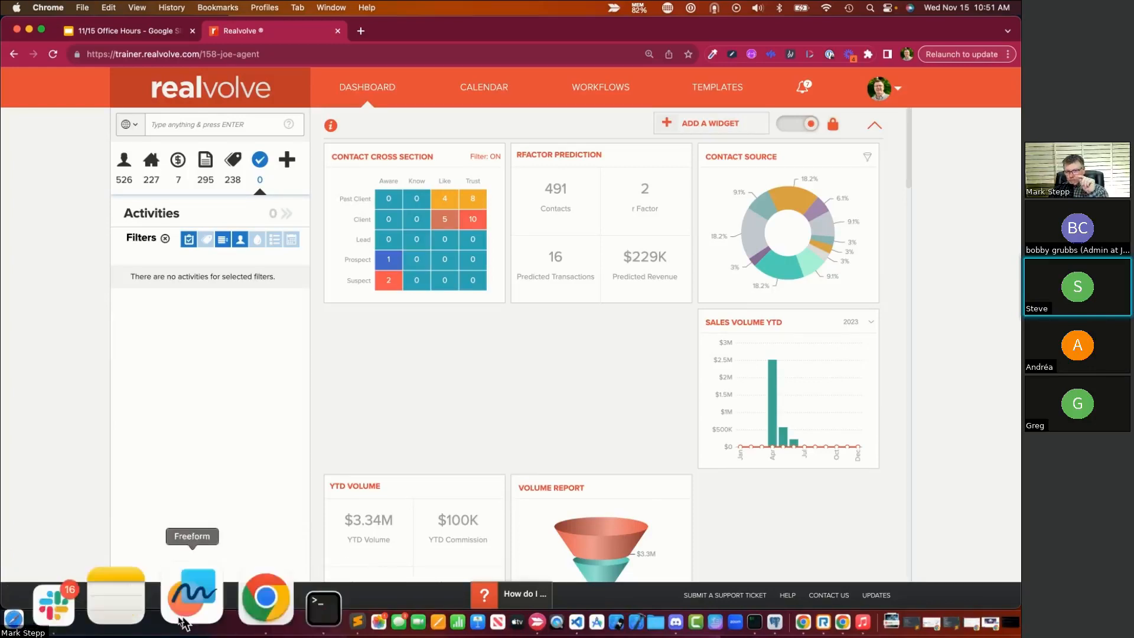
- Bring the Realvolve dashboard back into focus and open the expanded table view of the activities
left_click(123, 615)
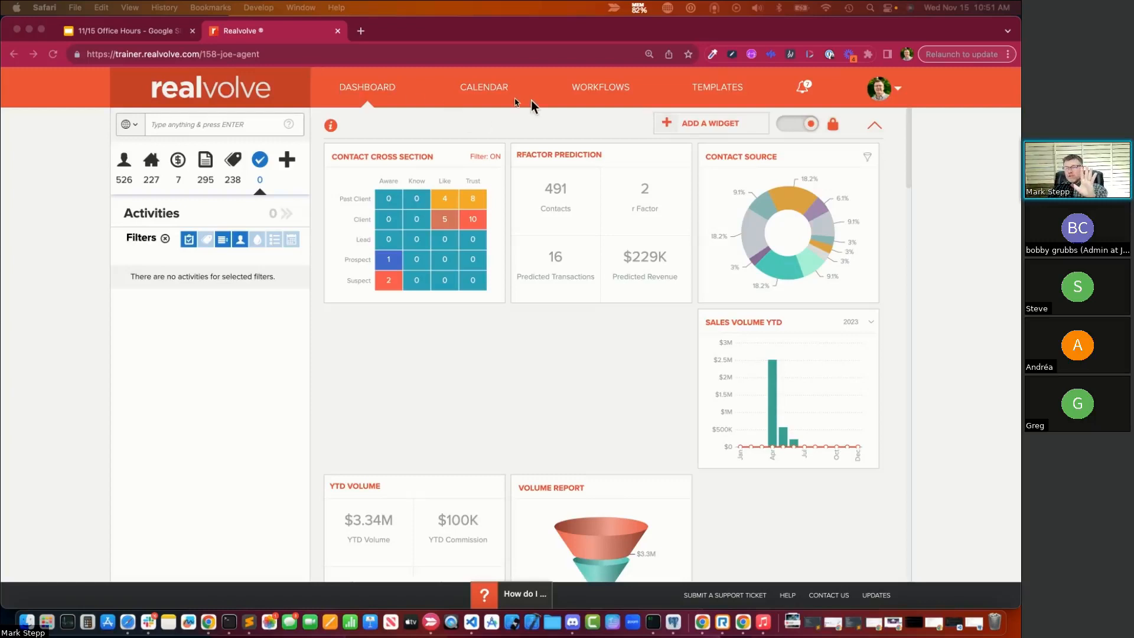
left_click(942, 203)
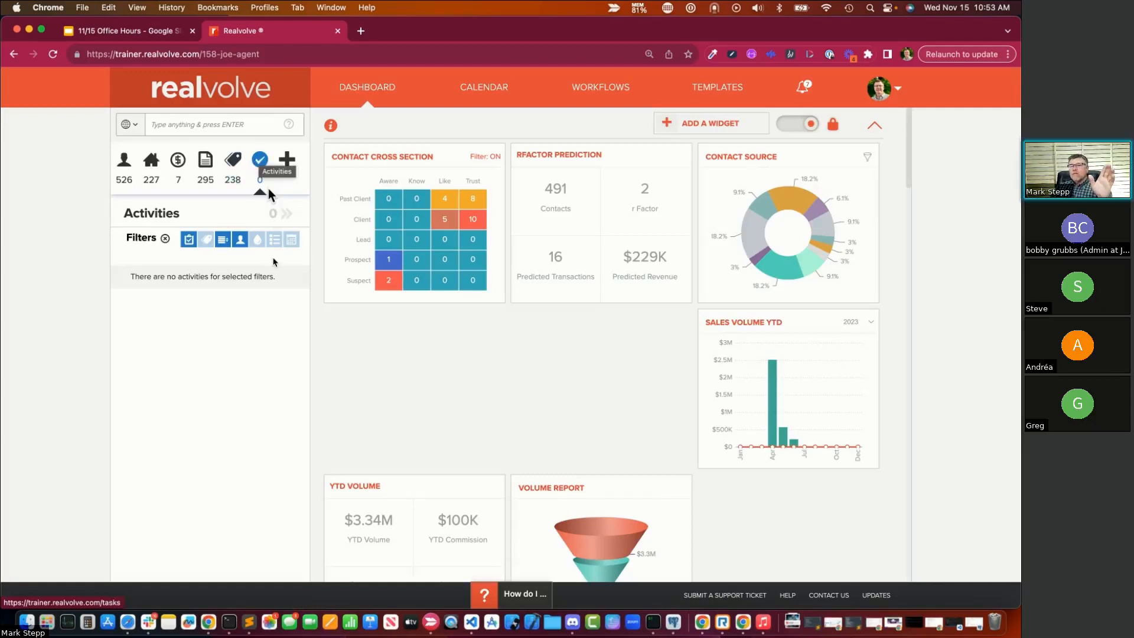
left_click(284, 216)
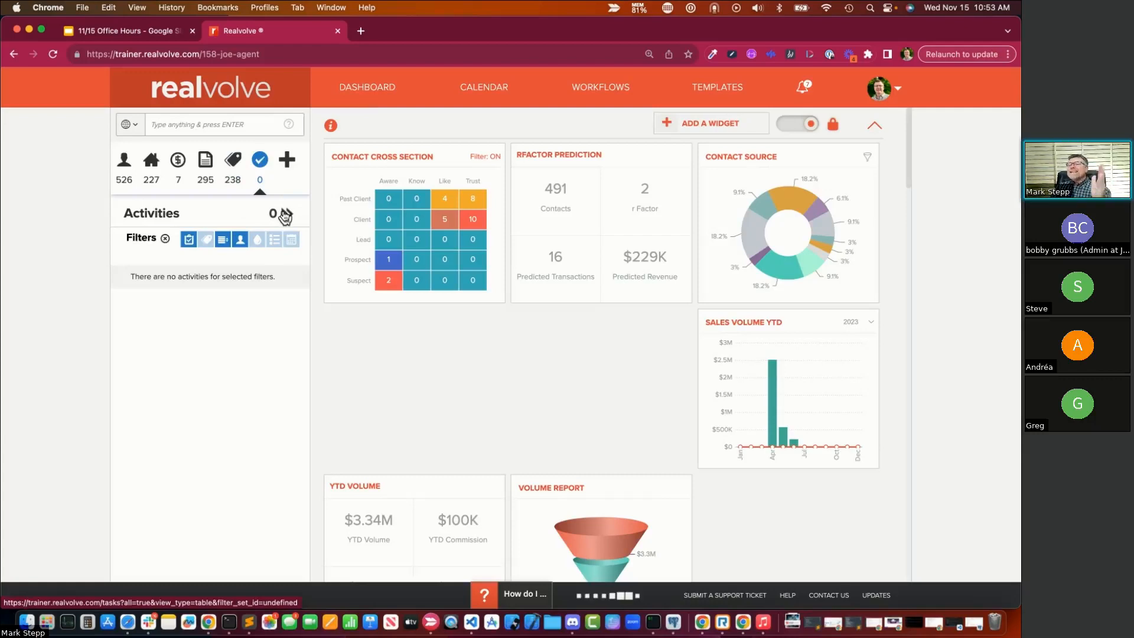